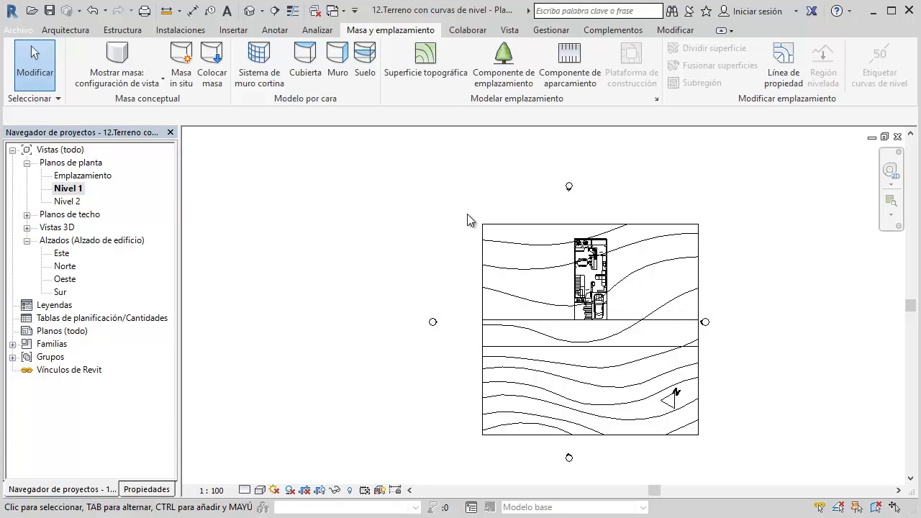
left_click(519, 246)
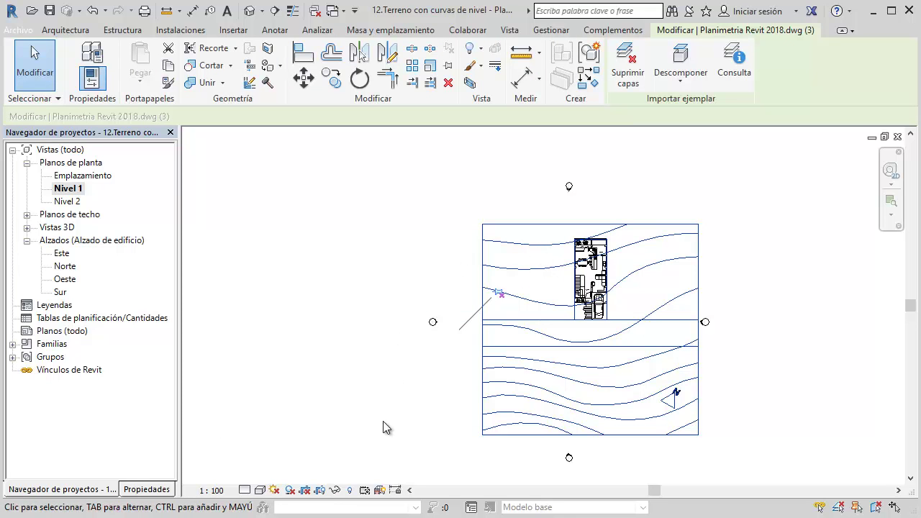
left_click(338, 489)
left_click(367, 456)
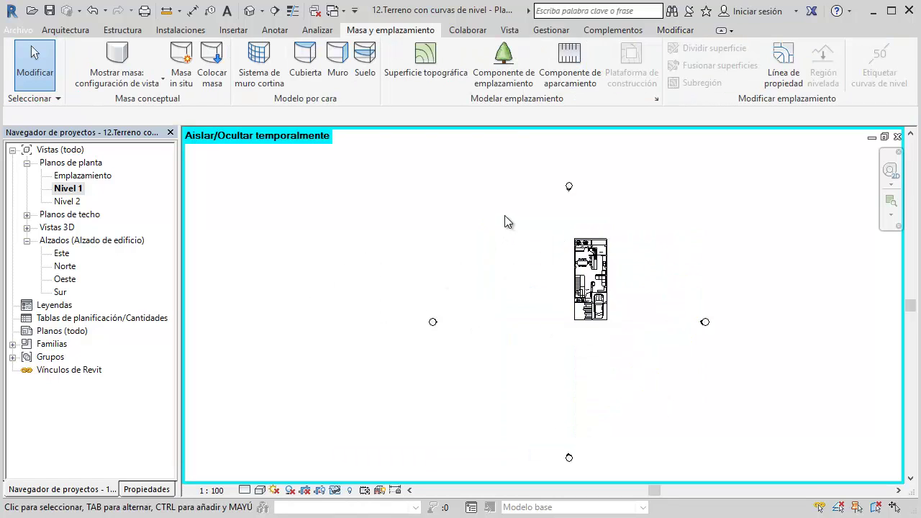
middle_click_drag(516, 225, 423, 216)
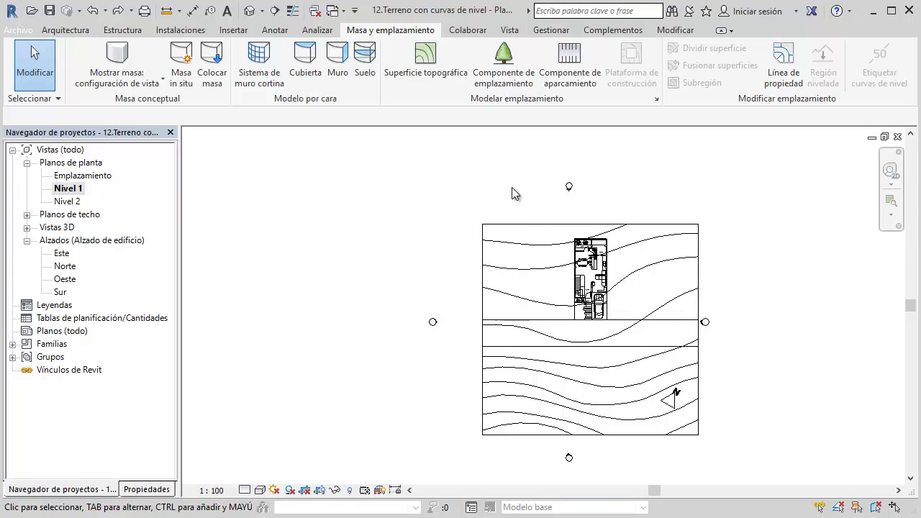
left_click(423, 52)
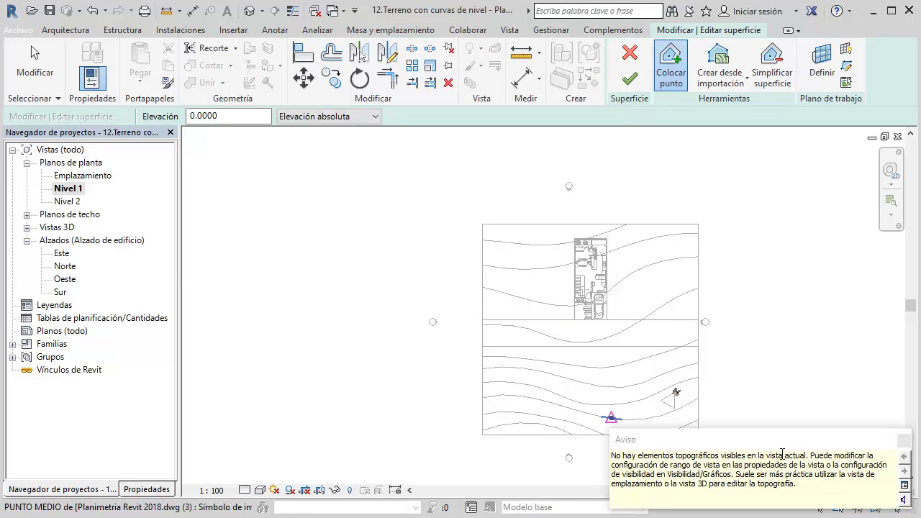
left_click_drag(886, 454, 871, 388)
left_click(890, 378)
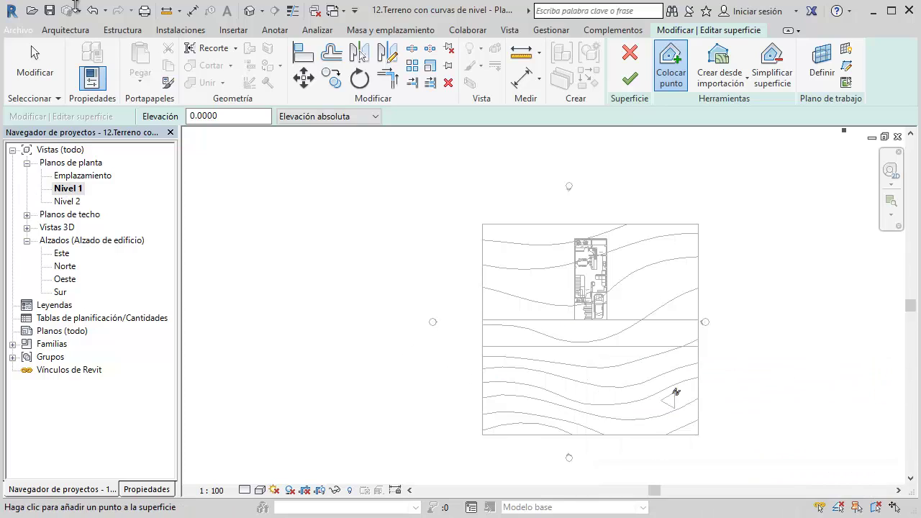
double_click(80, 177)
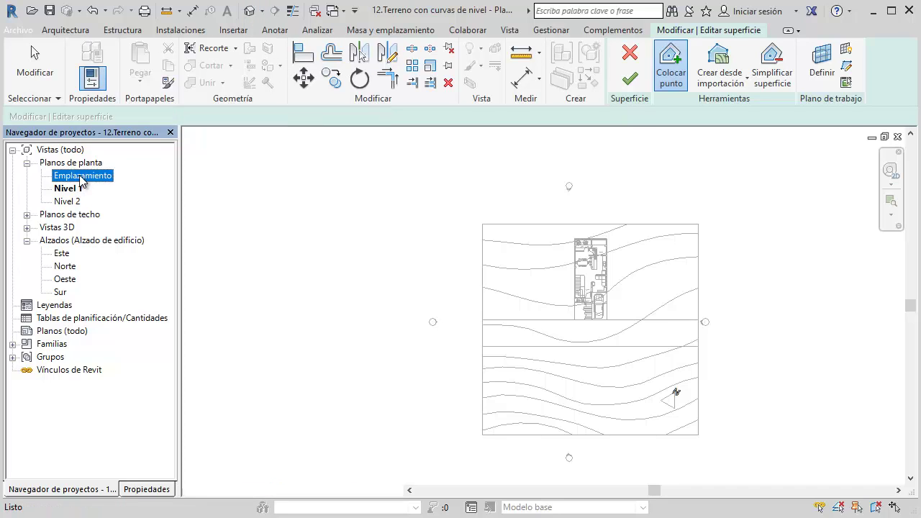
left_click(250, 12)
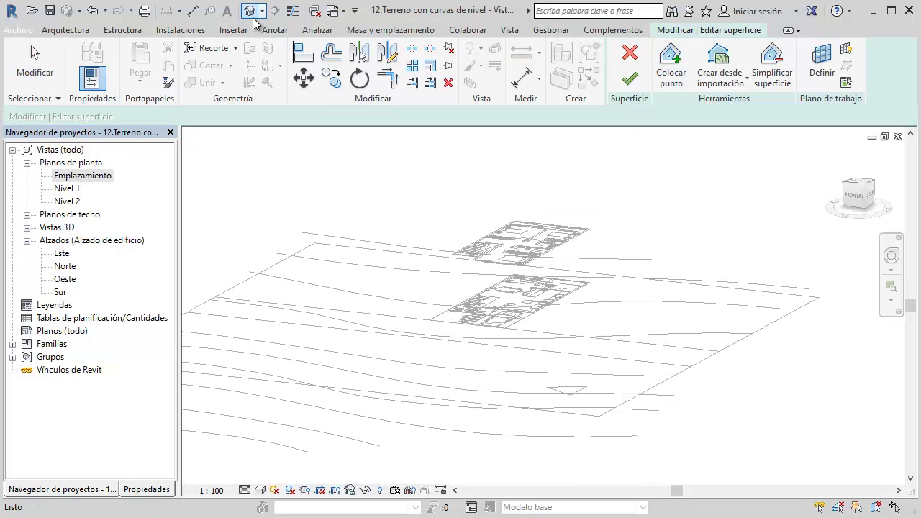
left_click(898, 136)
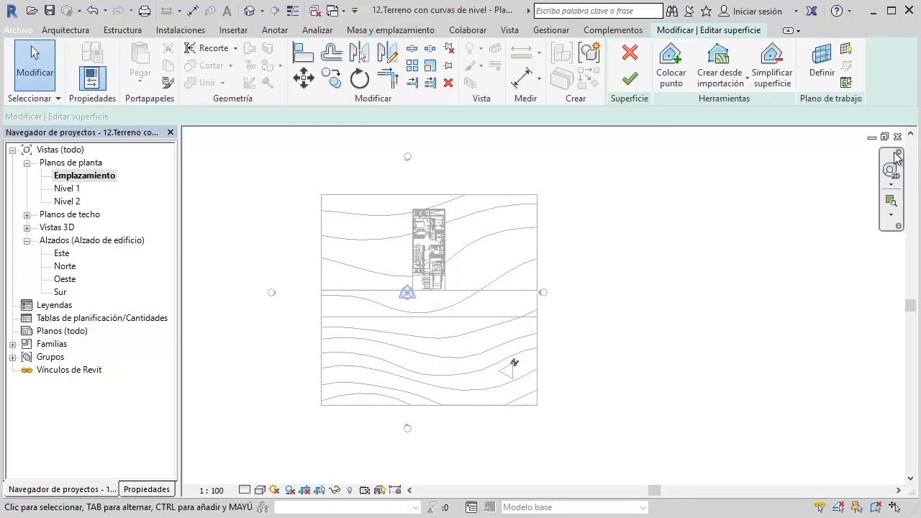
left_click(630, 78)
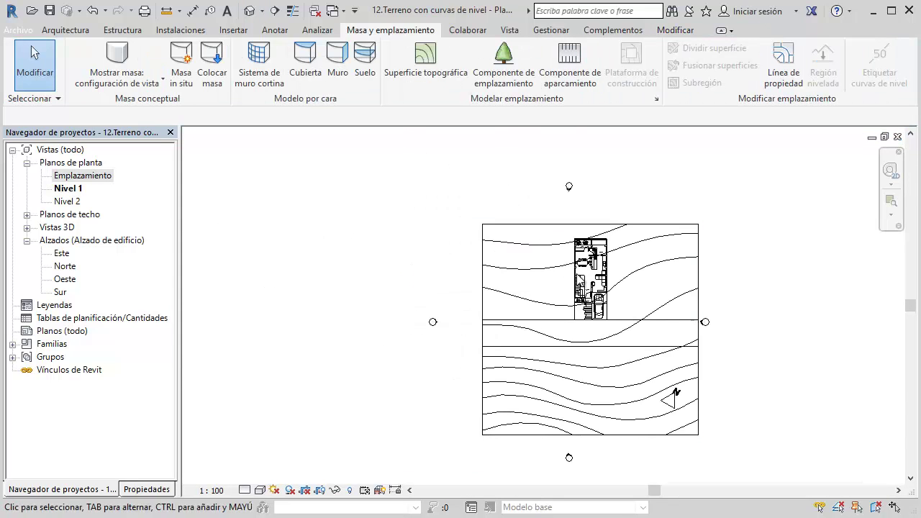
left_click(162, 494)
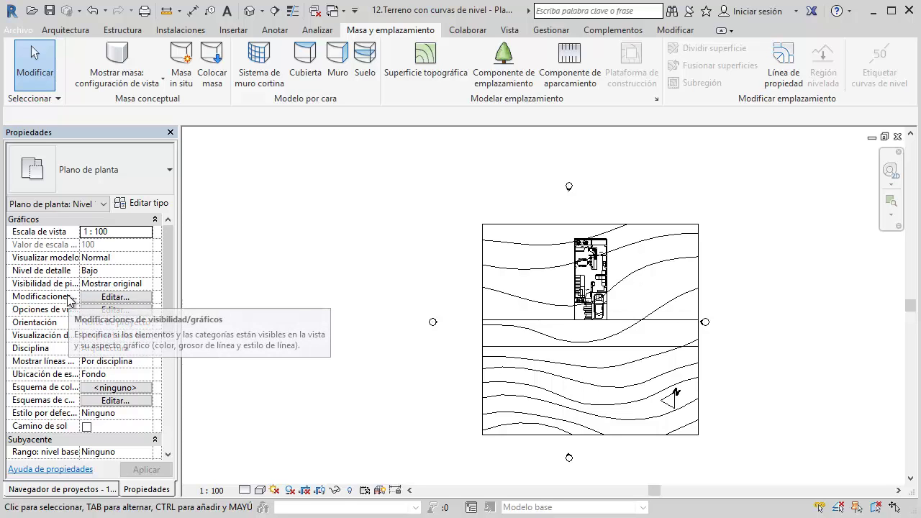
left_click(90, 303)
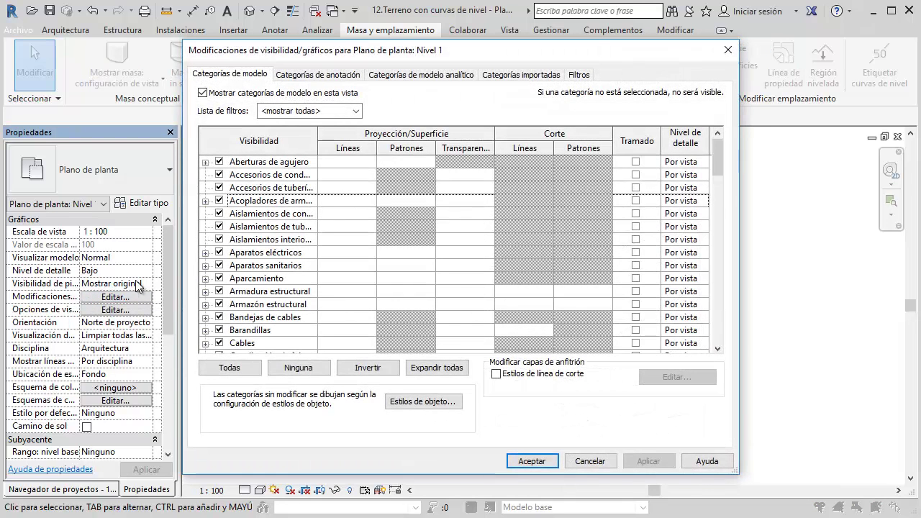
left_click_drag(713, 151, 719, 318)
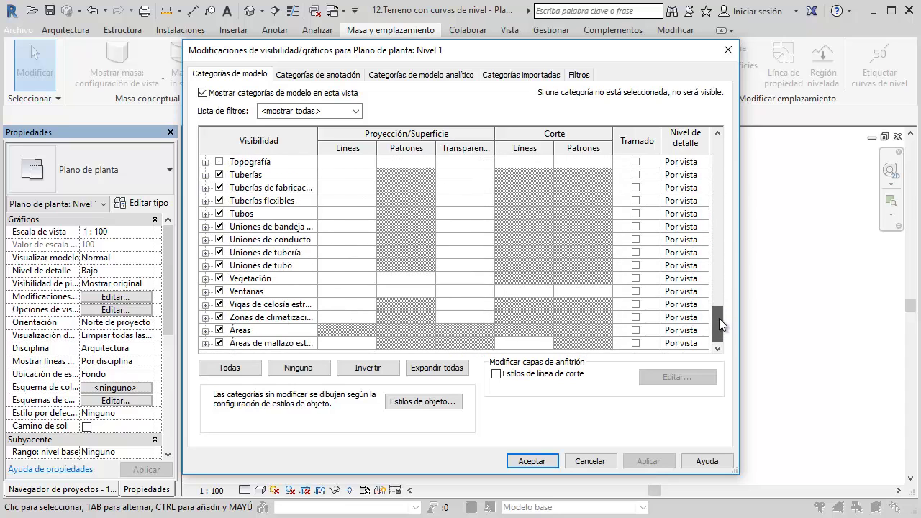
left_click(725, 49)
left_click(88, 492)
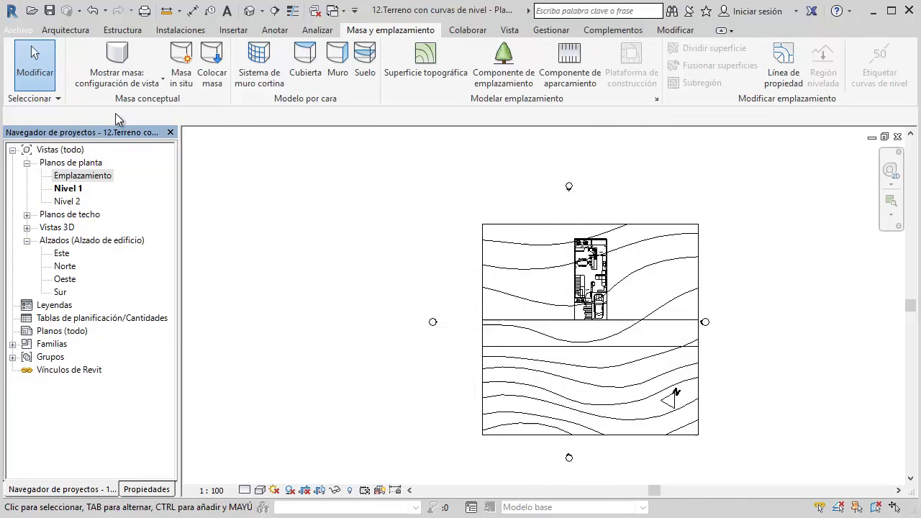
Step: In the Emplazamiento site plan, hide the imported contour drawing in the view
double_click(75, 176)
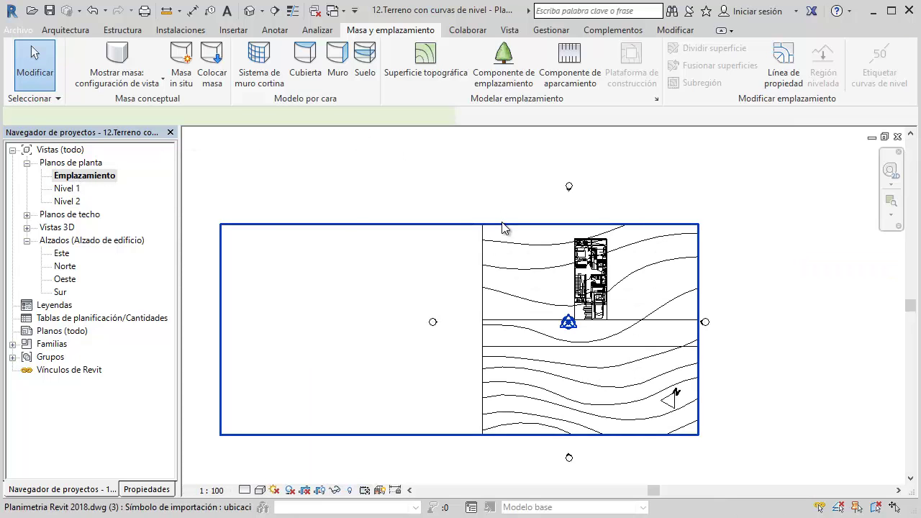
left_click(497, 291)
left_click(335, 490)
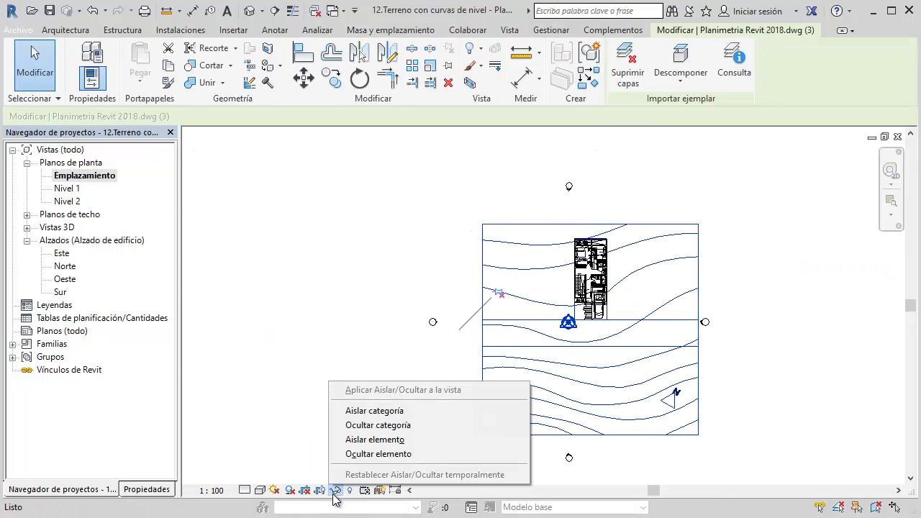
left_click(408, 379)
left_click(489, 267)
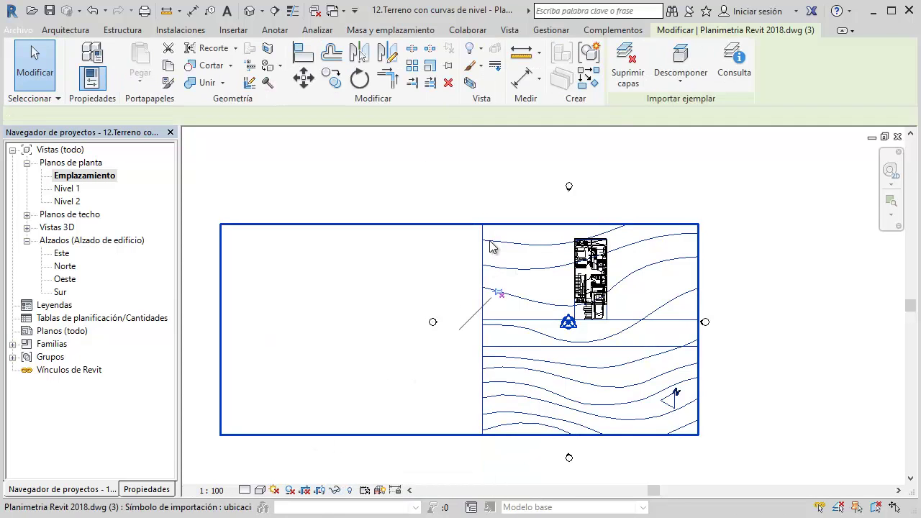
right_click(490, 248)
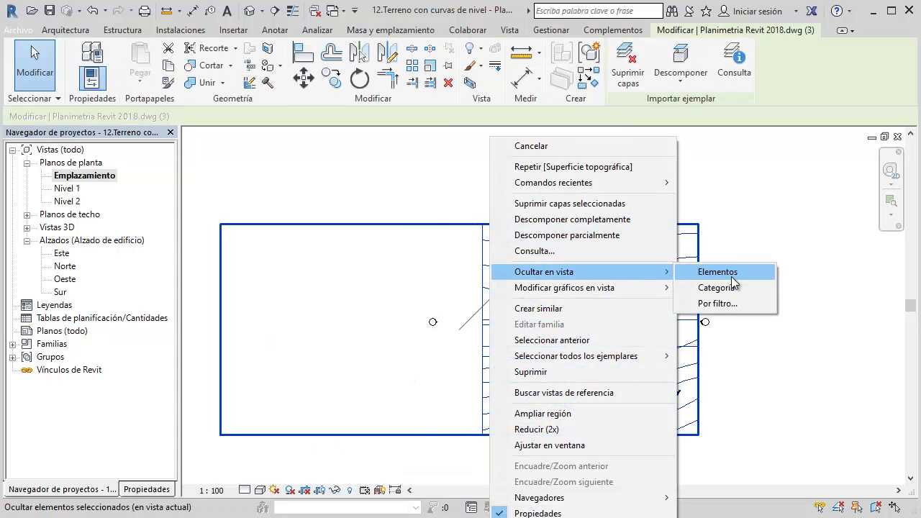
left_click(735, 274)
Step: Create a flat toposurface from four corner points placed around the house
left_click(445, 70)
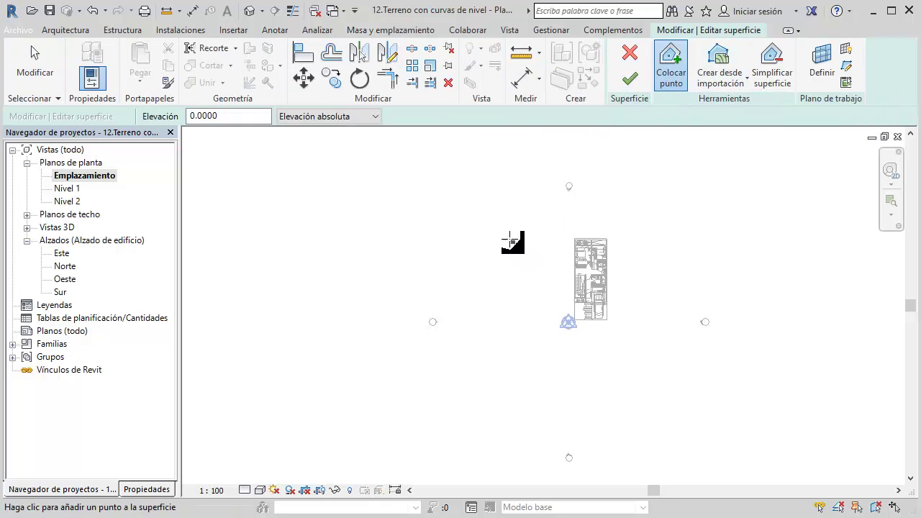
left_click(502, 214)
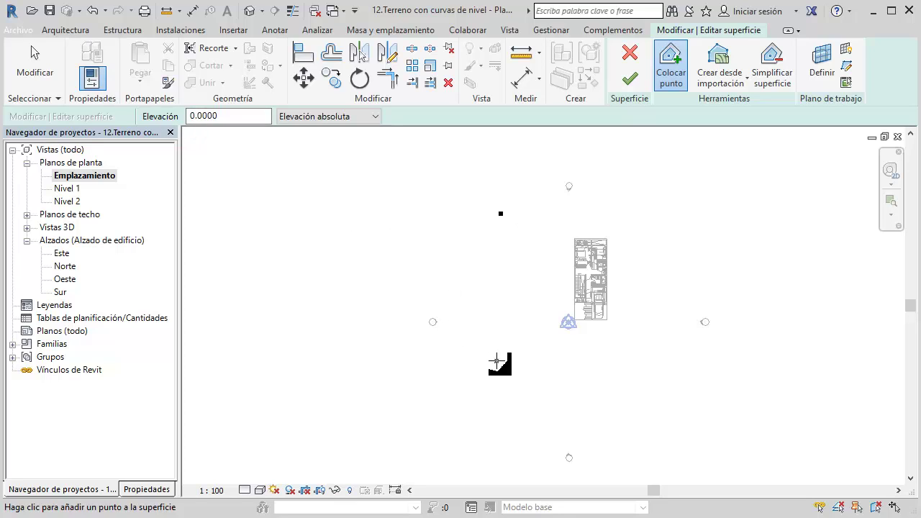
left_click(496, 371)
left_click(662, 378)
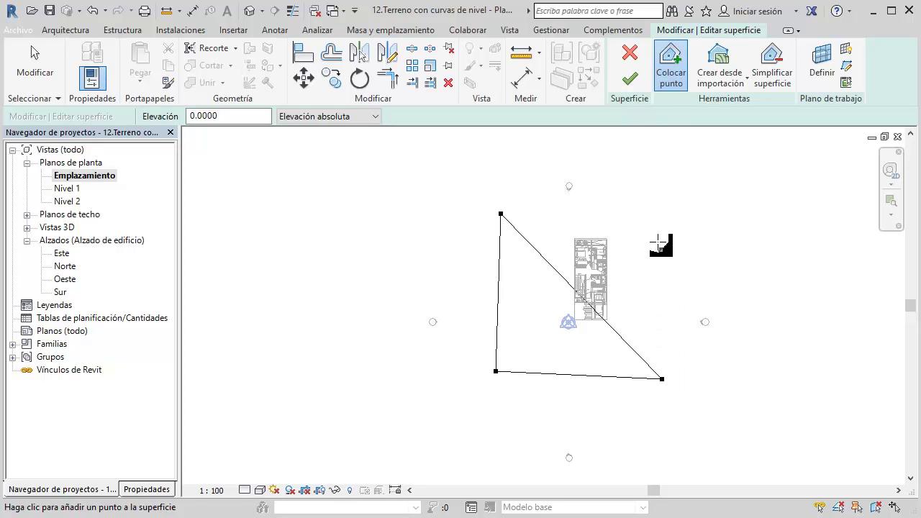
left_click(648, 208)
left_click(630, 78)
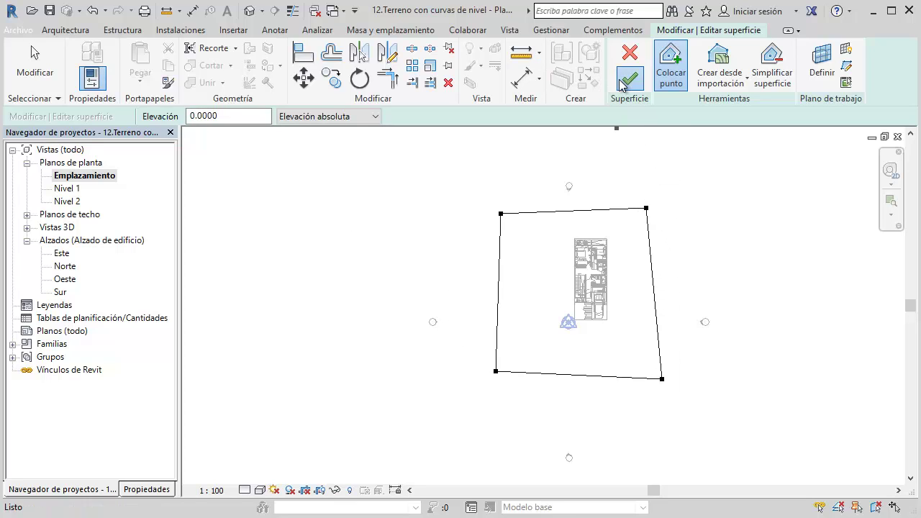
Step: In the default 3D view, hide the imported contour drawing
left_click(256, 16)
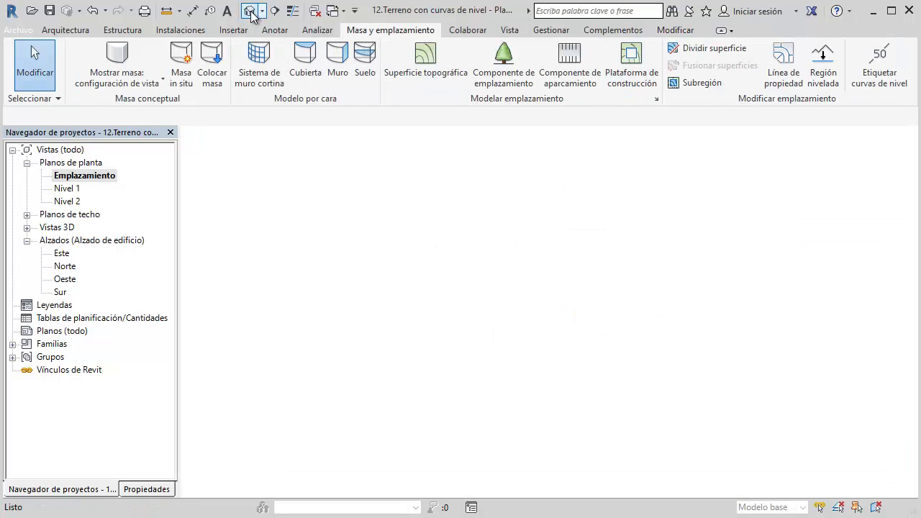
scroll(375, 317, "up", 2)
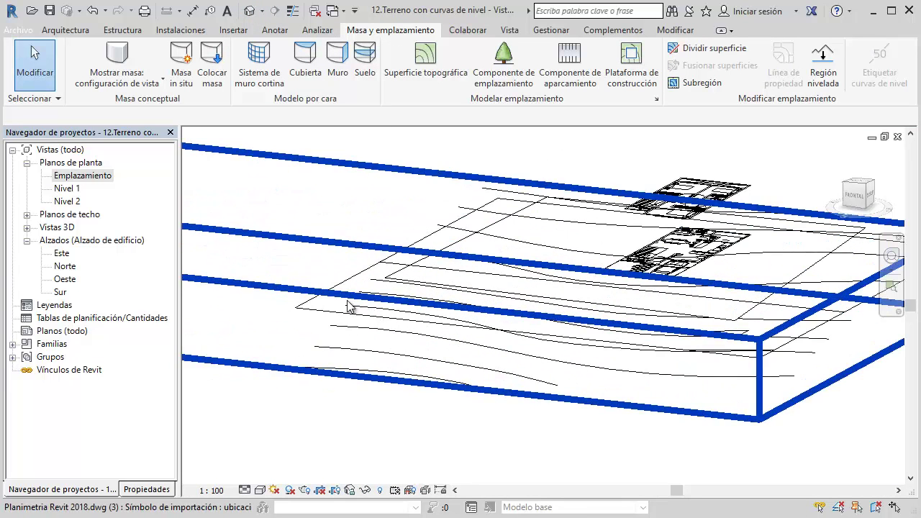
left_click(345, 357)
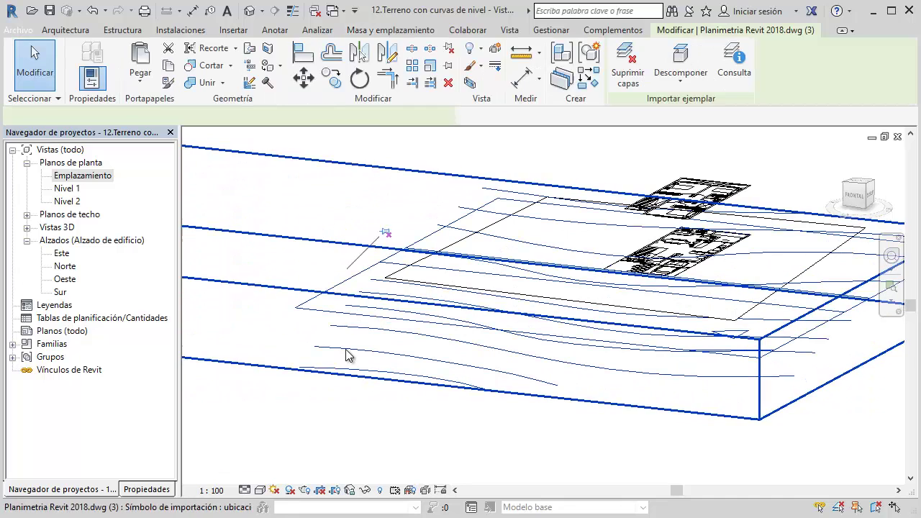
right_click(315, 424)
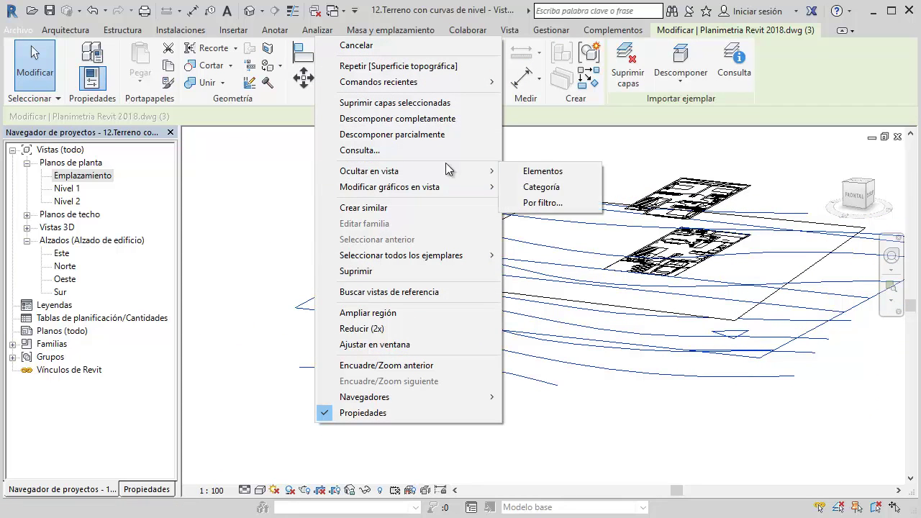
left_click(531, 173)
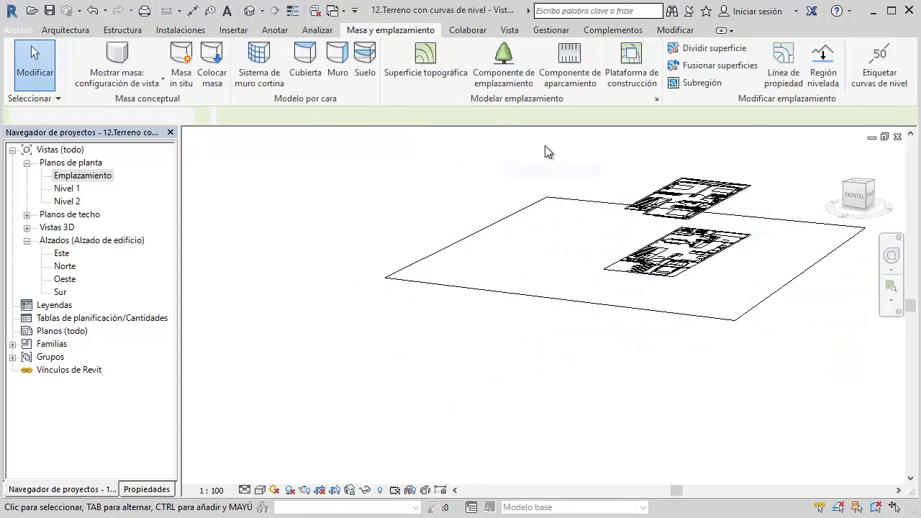
Step: Switch the 3D view to Realistic visual style and orbit to inspect the terrain
middle_click_drag(564, 204, 515, 340)
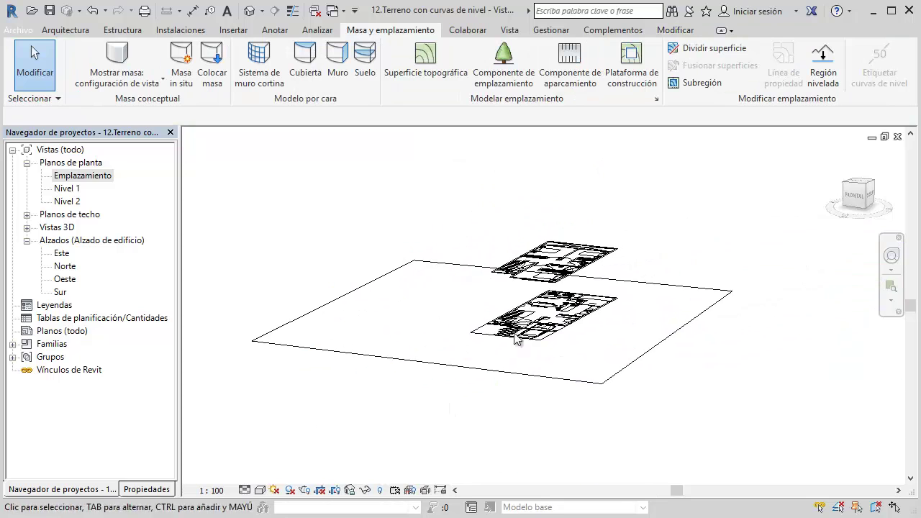
left_click(268, 490)
left_click(288, 457)
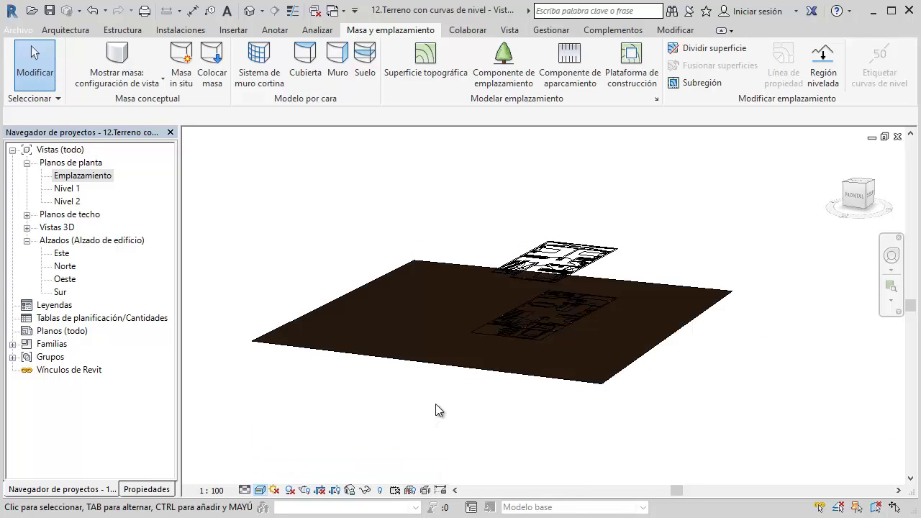
scroll(562, 325, "up", 3)
mouse_move(592, 339)
middle_mouse_down("shift")
mouse_move(576, 350)
mouse_move(591, 377)
mouse_move(687, 309)
middle_mouse_up("shift")
middle_click_drag(741, 294, 494, 428)
scroll(529, 415, "down", 2)
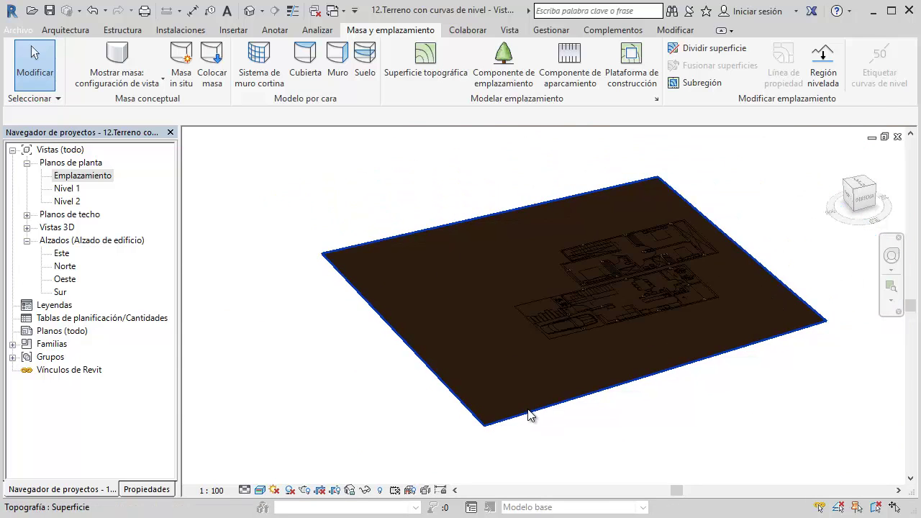
scroll(529, 416, "up", 2)
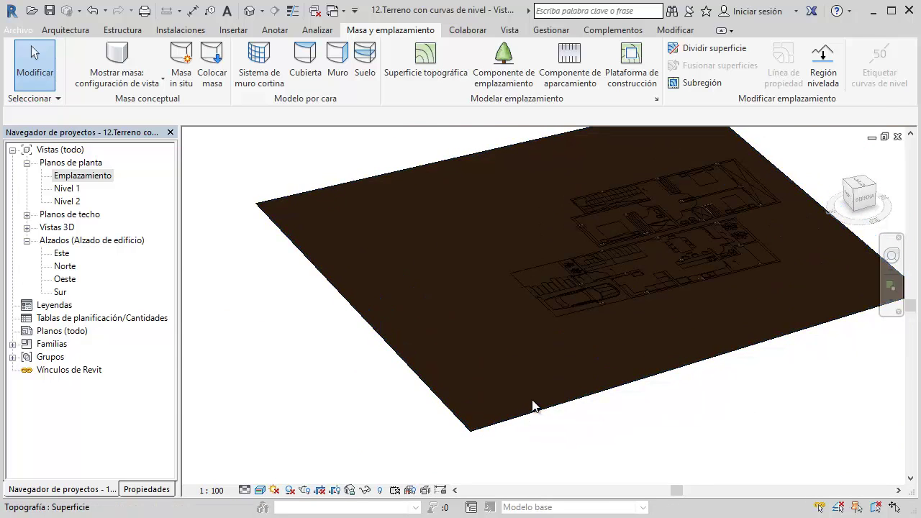
Step: Back in the site plan, delete the existing four-point toposurface
left_click(897, 136)
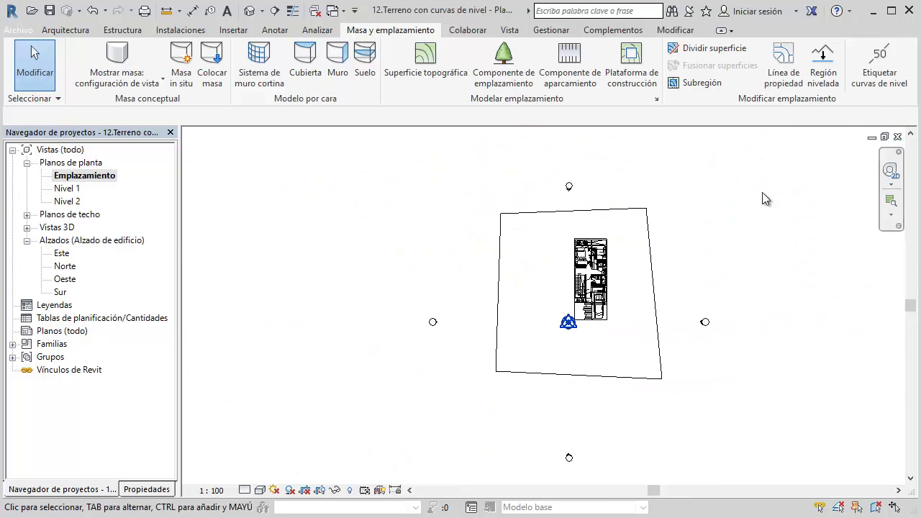
left_click(650, 219)
key("Delete")
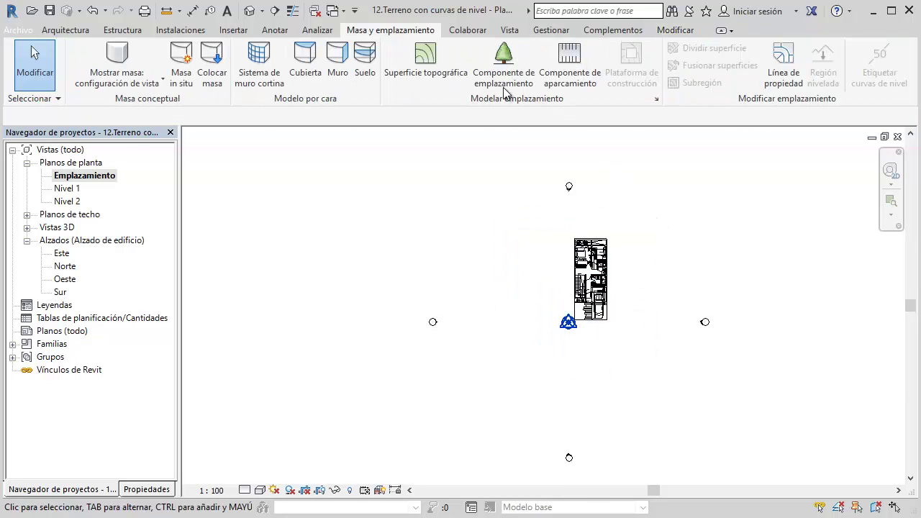
Step: Start a new toposurface and check the project units
left_click(426, 57)
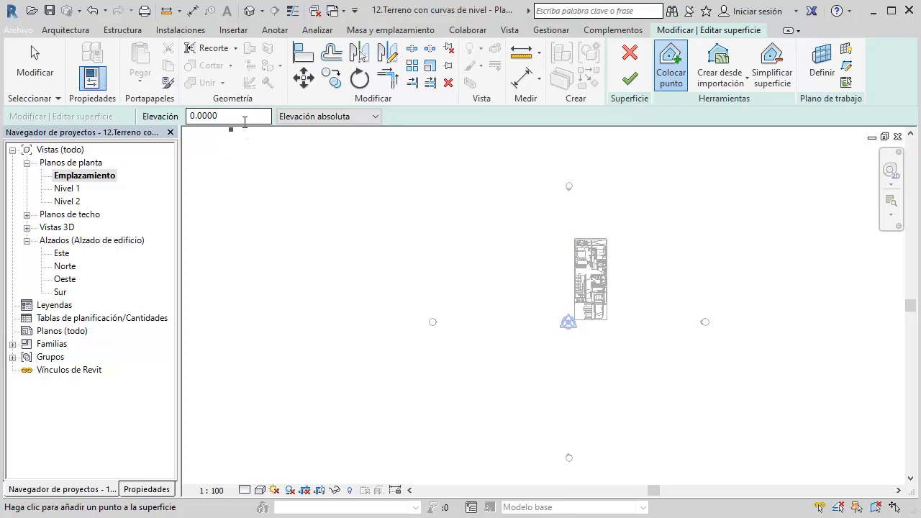
key("u")
key("n")
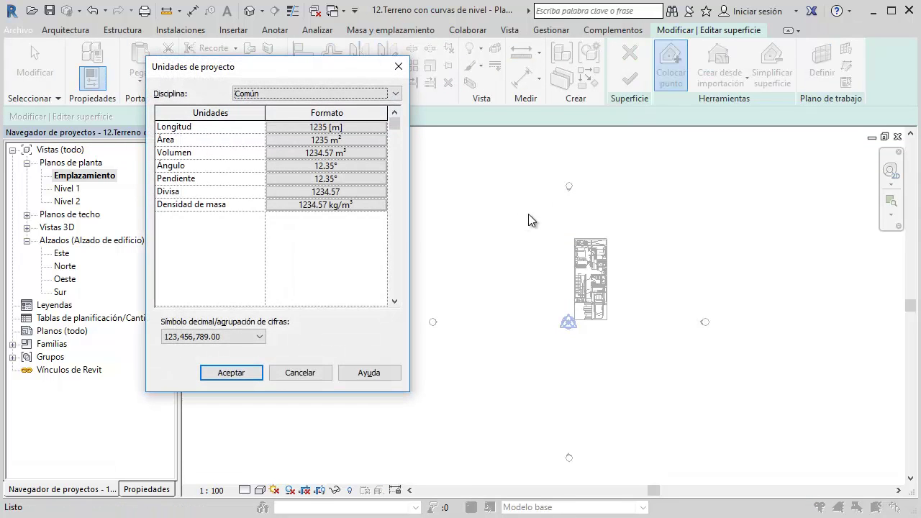
left_click(253, 363)
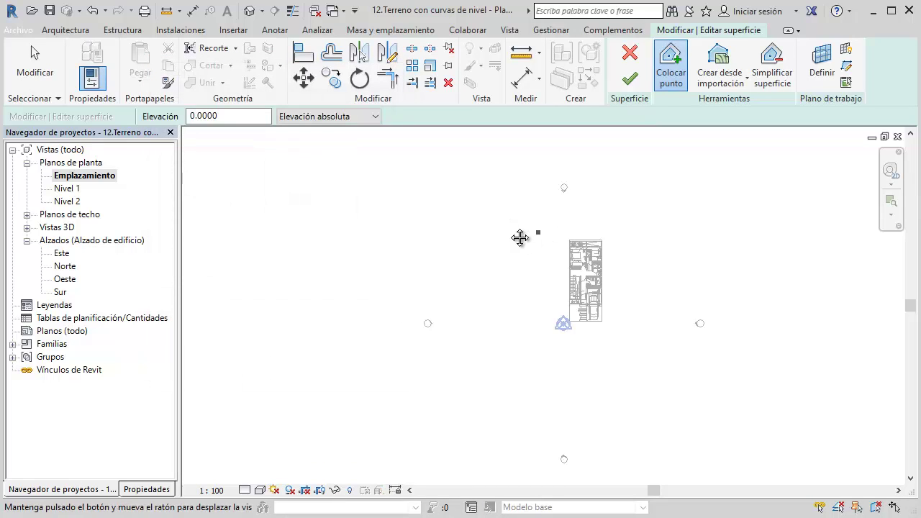
Step: Place a row of nine terrain points at elevation 0 below the building
middle_click_drag(521, 237, 528, 323)
left_click(424, 392)
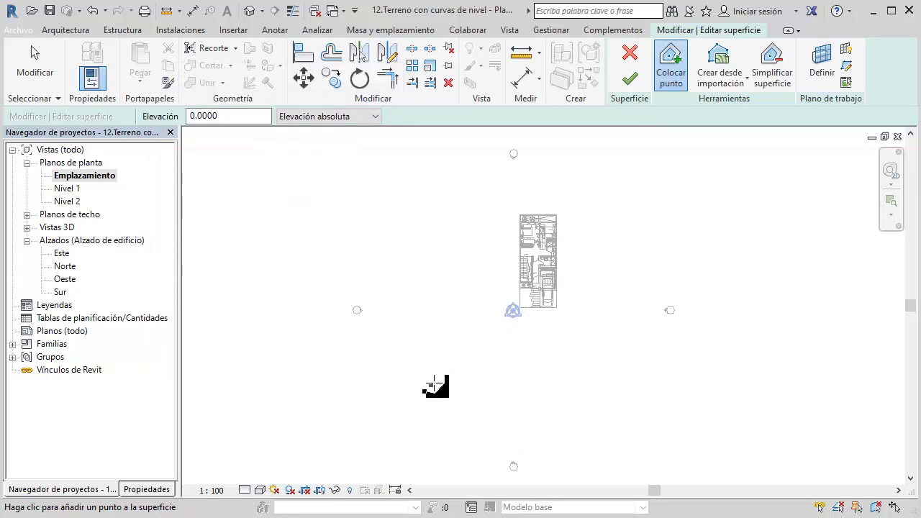
left_click(447, 379)
left_click(487, 383)
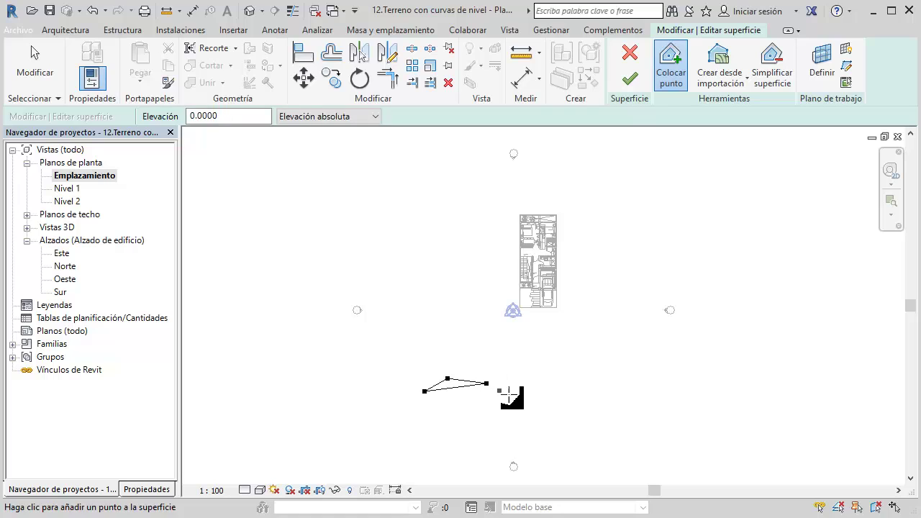
left_click(521, 399)
left_click(556, 396)
left_click(580, 385)
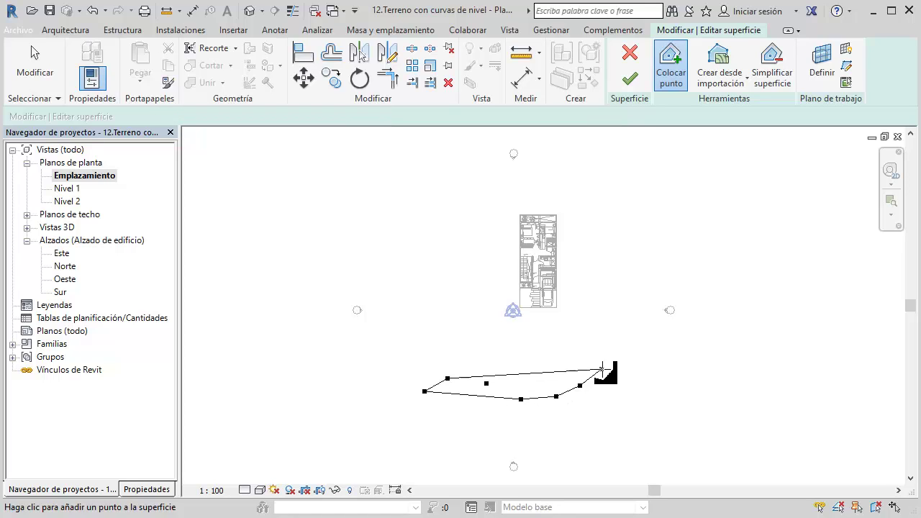
left_click(602, 369)
left_click(632, 353)
left_click(671, 350)
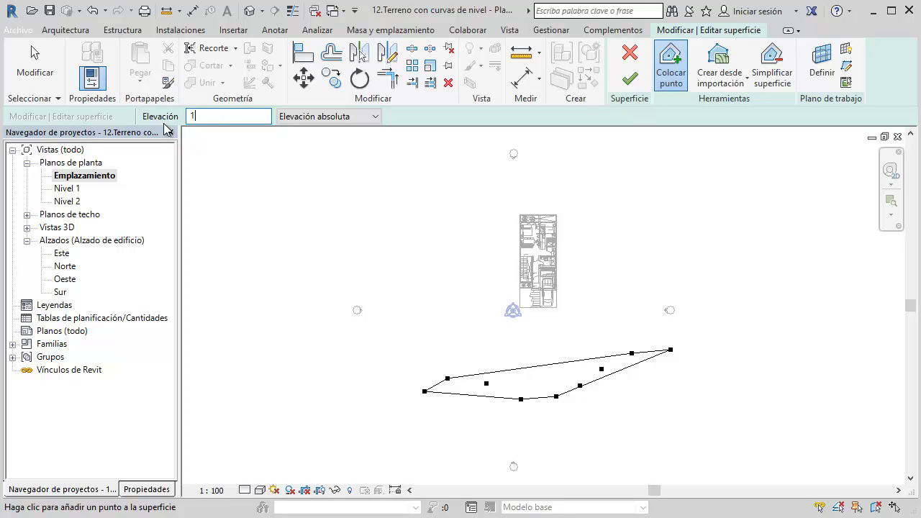
Step: Place a row of nine terrain points at elevation 1 across the site
left_click(421, 352)
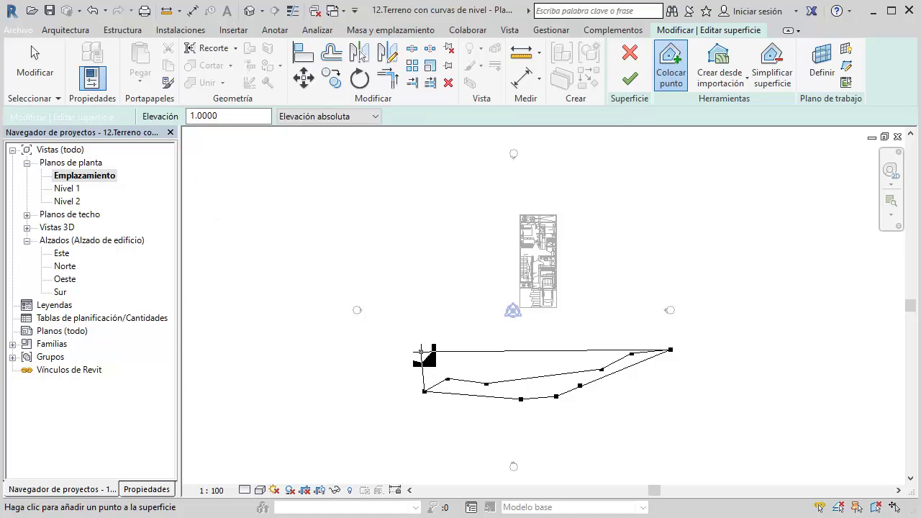
left_click(449, 340)
left_click(498, 336)
left_click(556, 347)
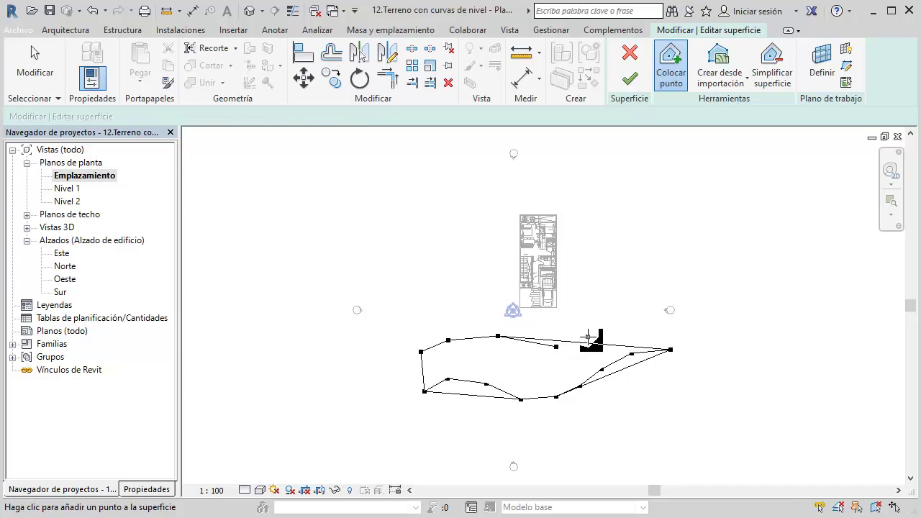
left_click(588, 336)
left_click(607, 326)
left_click(627, 308)
left_click(649, 297)
left_click(678, 293)
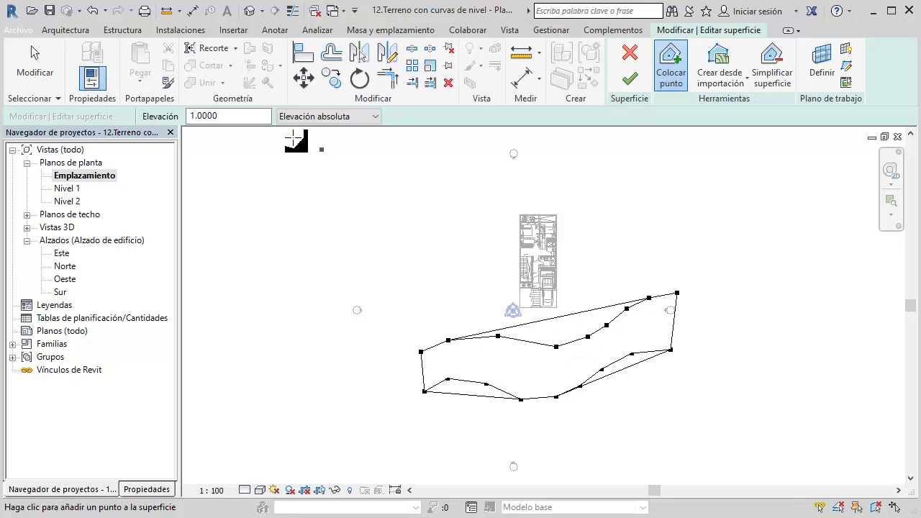
Step: Set the point elevation to 3 and place a row of points across the site
left_click(254, 118)
type("3")
key("Return")
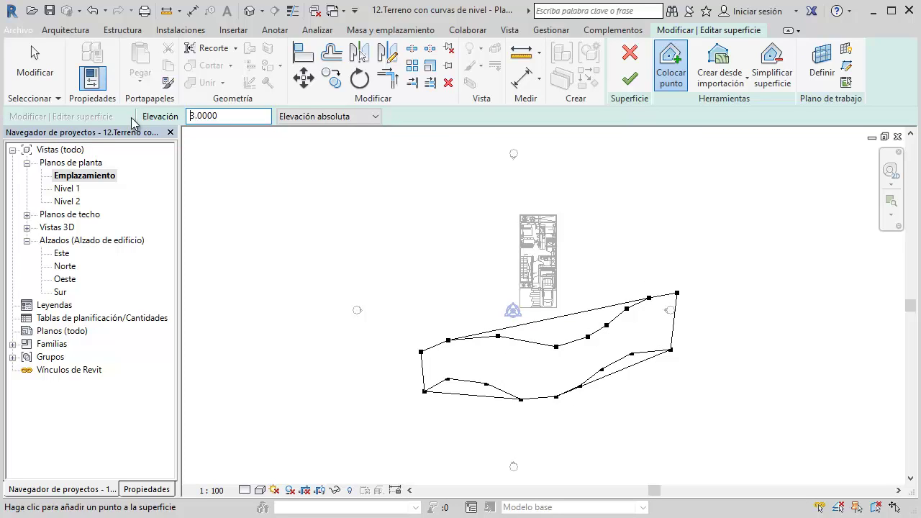
left_click(417, 315)
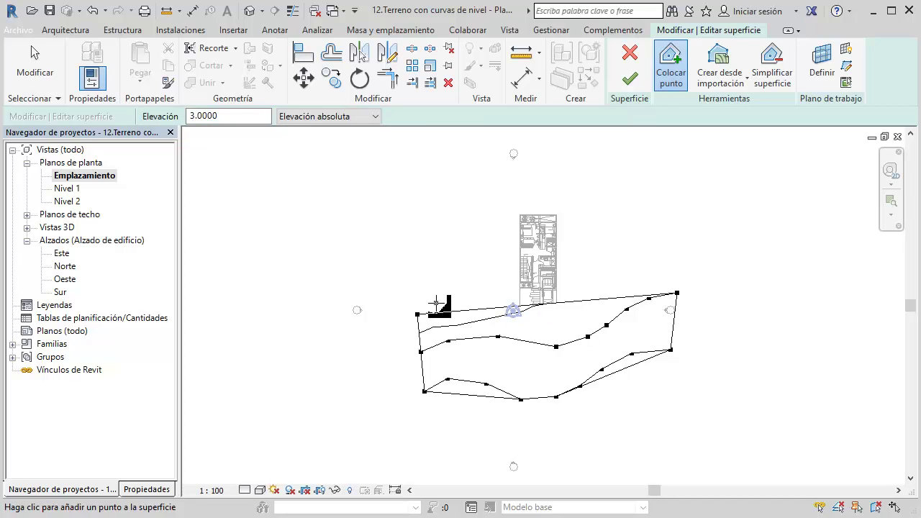
left_click(436, 304)
left_click(491, 289)
left_click(554, 294)
left_click(629, 275)
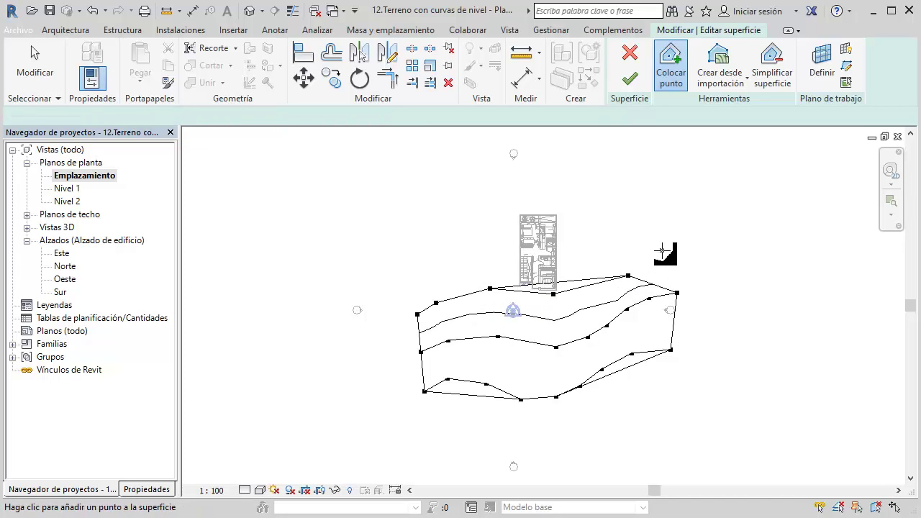
left_click(662, 251)
left_click(451, 212)
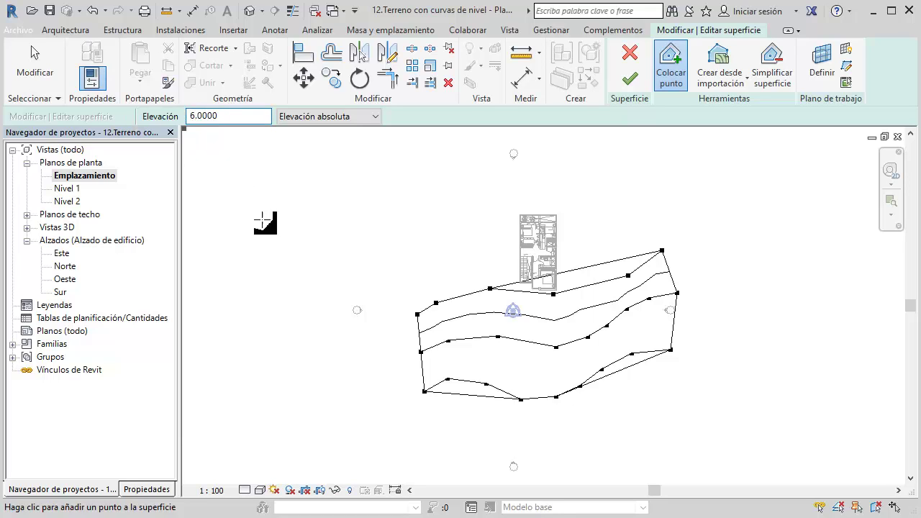
Step: Place a row of eight terrain points at elevation 6 along the top
left_click(416, 303)
left_click(433, 290)
left_click(470, 275)
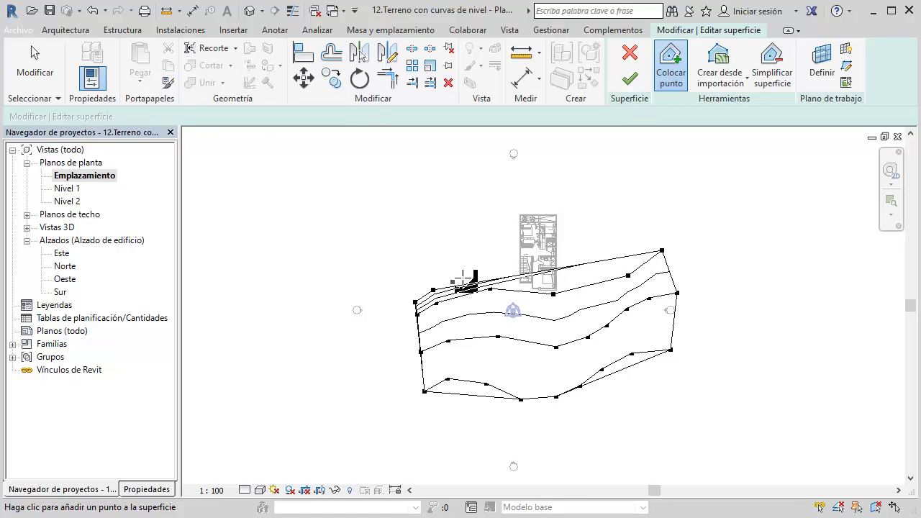
left_click(499, 264)
left_click(542, 249)
left_click(586, 238)
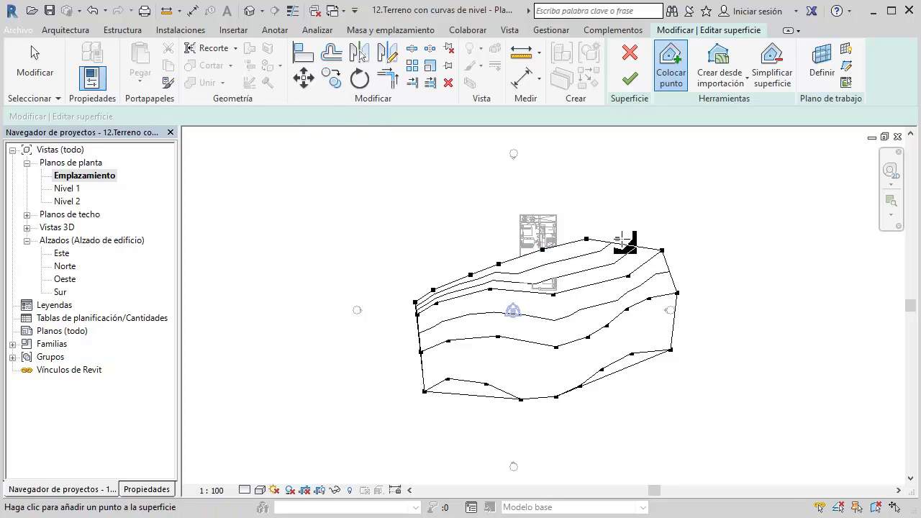
left_click(618, 238)
left_click(647, 234)
Step: Add points at elevation 10 and a top-left point at elevation 15
double_click(241, 118)
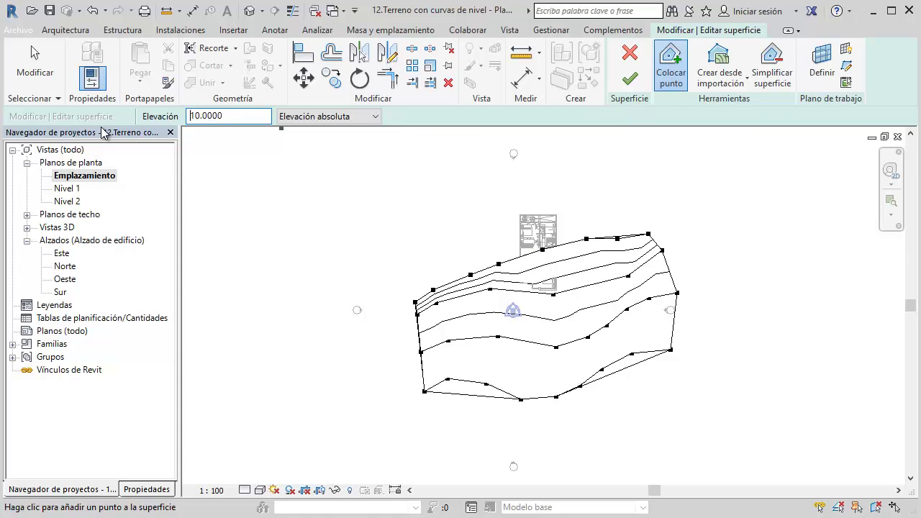
left_click(417, 255)
left_click(458, 241)
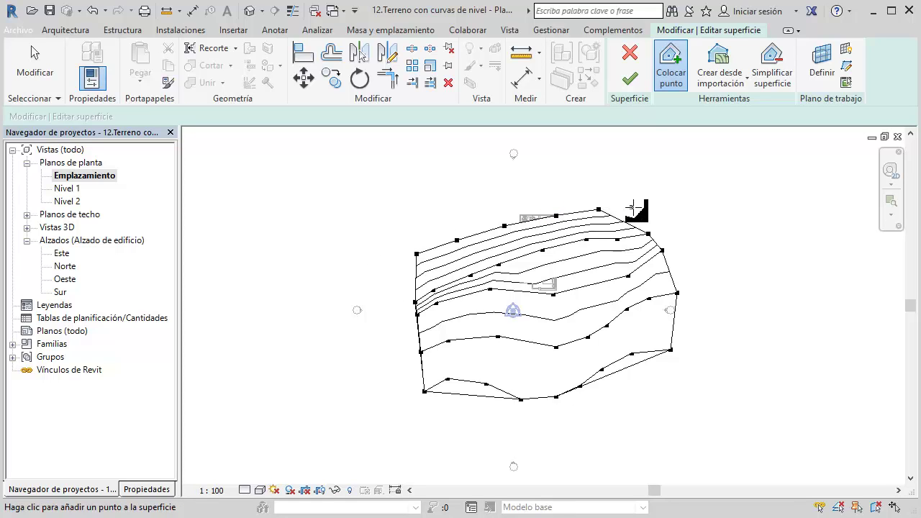
left_click(650, 207)
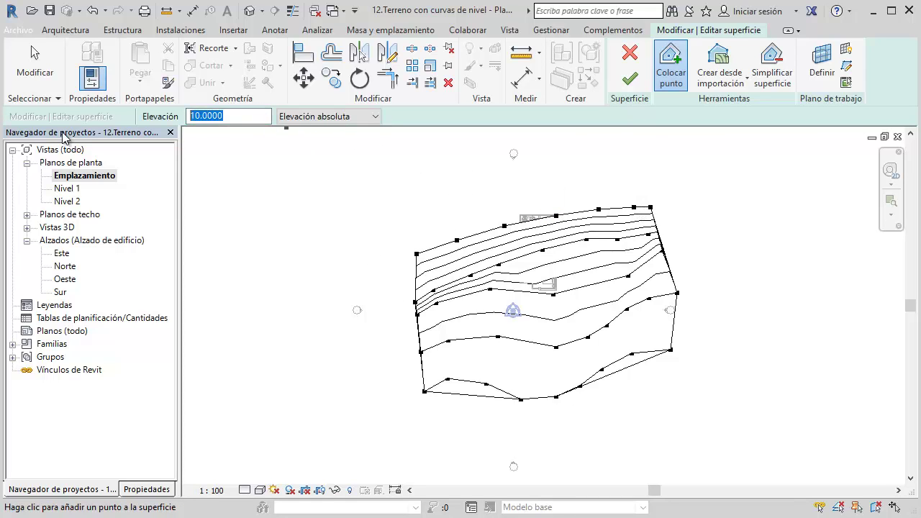
left_click(415, 223)
type("-5.0000")
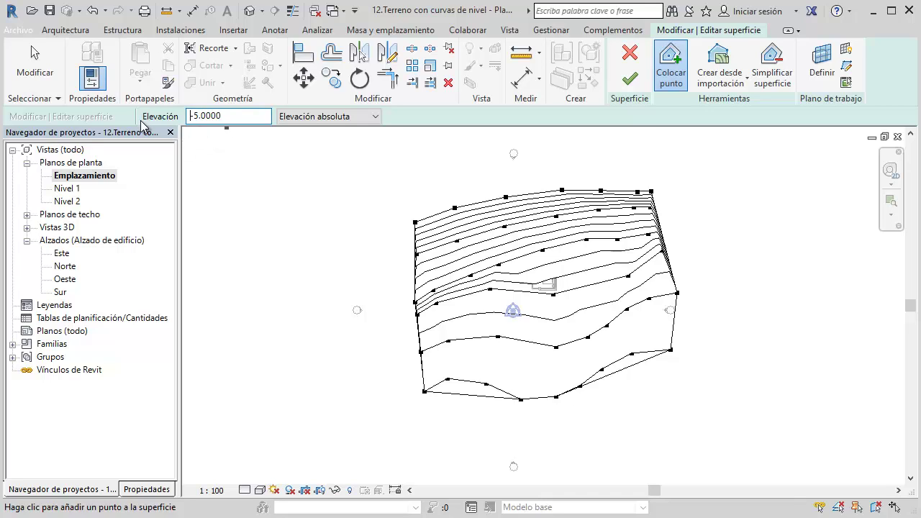
Step: Add edge points at elevation -5 along the top and -10 below the terrain
left_click(409, 184)
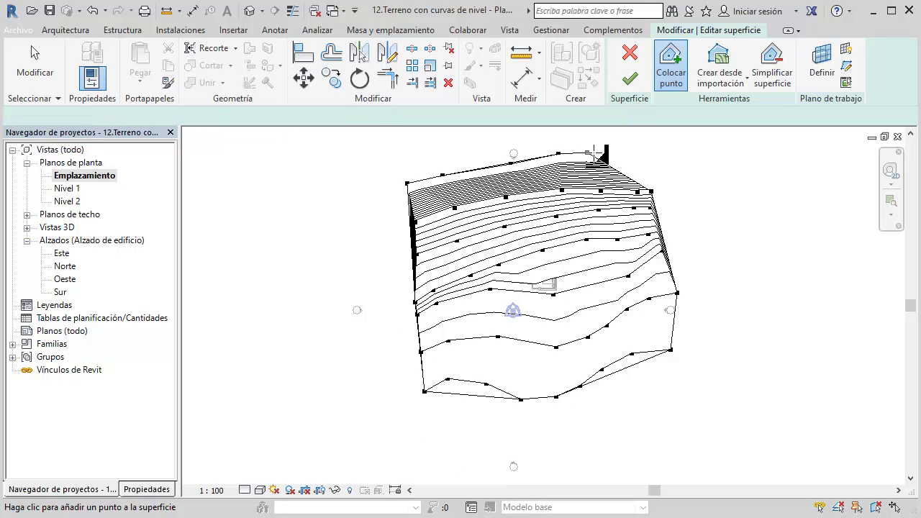
left_click(343, 132)
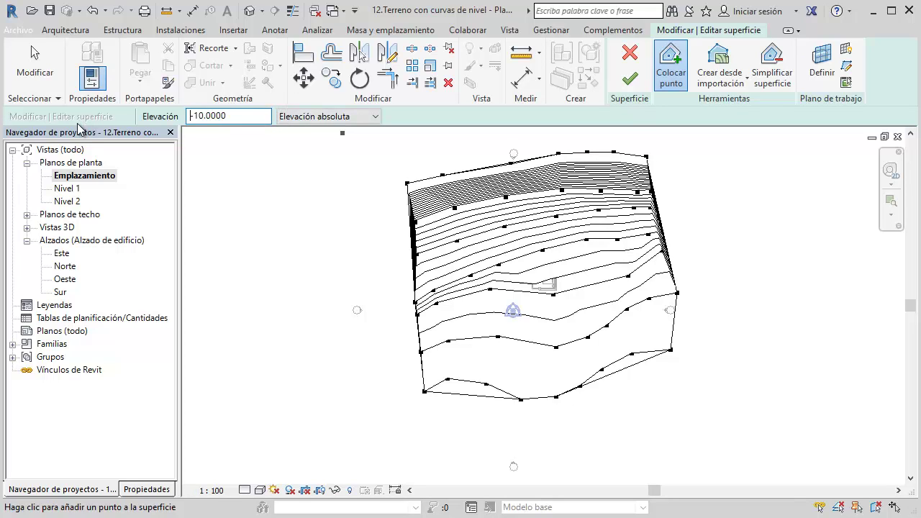
middle_click_drag(432, 339, 411, 237)
scroll(411, 237, "down", 1)
left_click(414, 350)
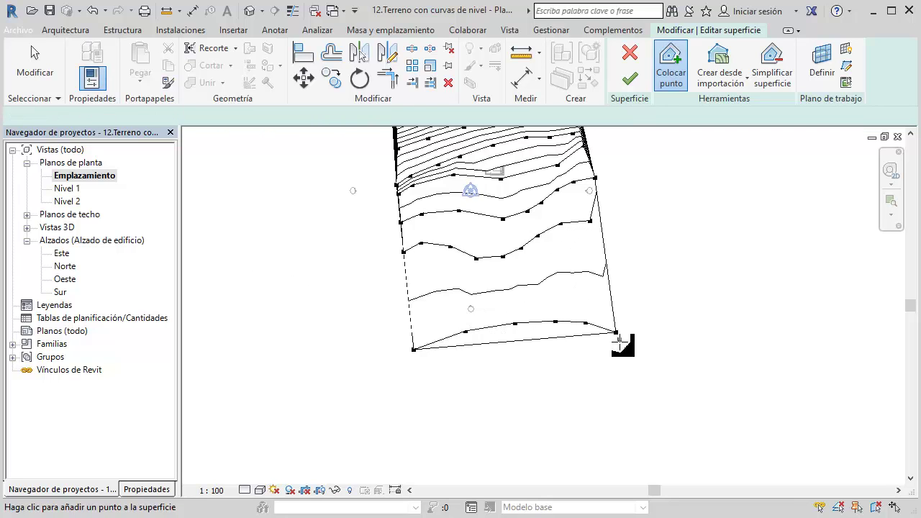
middle_click_drag(618, 338, 555, 399)
Step: Finish the toposurface and view it in the default 3D view
left_click(641, 78)
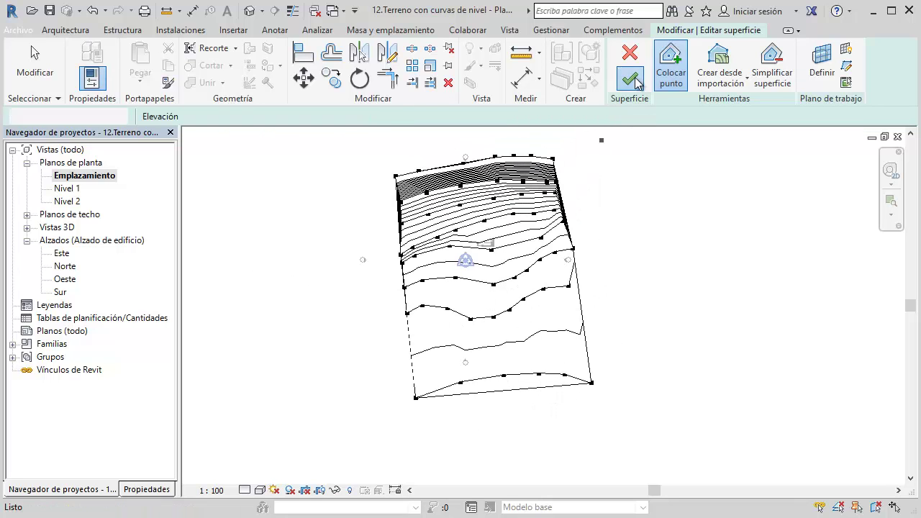
left_click(256, 17)
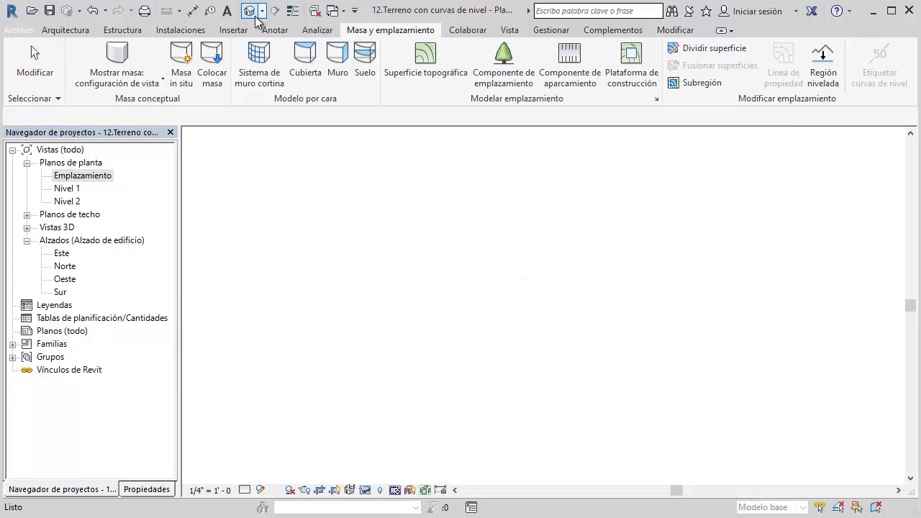
scroll(500, 192, "up", 2)
scroll(601, 299, "up", 2)
middle_click_drag(601, 294, 457, 322, "shift")
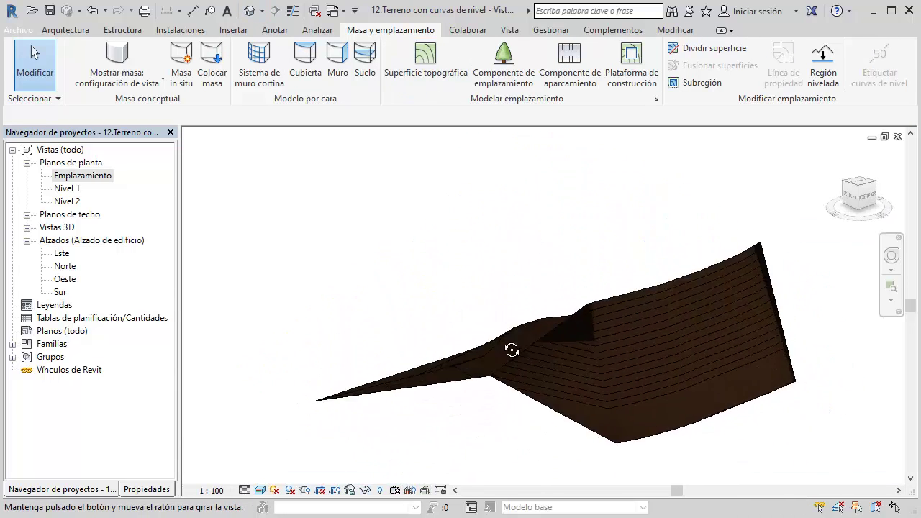
mouse_move(457, 322)
middle_mouse_down("shift")
mouse_move(627, 346)
mouse_move(400, 327)
mouse_move(593, 257)
mouse_move(555, 298)
mouse_move(500, 406)
mouse_move(644, 423)
middle_mouse_up("shift")
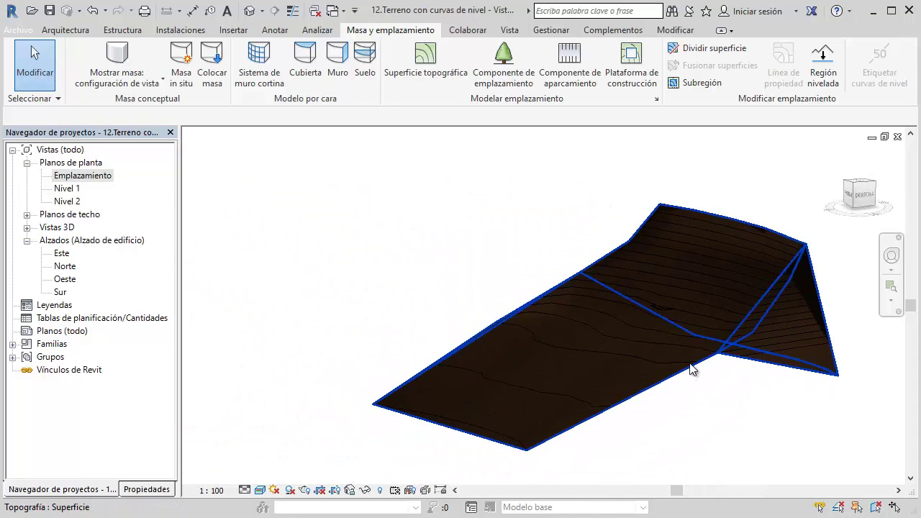
Step: Move the terrain surface down below its original height
left_click(773, 267)
mouse_move(782, 239)
left_mouse_down()
mouse_move(813, 319)
mouse_move(813, 274)
left_mouse_up()
mouse_move(813, 274)
middle_mouse_down("shift")
mouse_move(782, 382)
mouse_move(819, 396)
mouse_move(629, 301)
middle_mouse_up("shift")
mouse_move(692, 257)
middle_mouse_down("shift")
mouse_move(423, 353)
mouse_move(445, 321)
mouse_move(453, 253)
middle_mouse_up("shift")
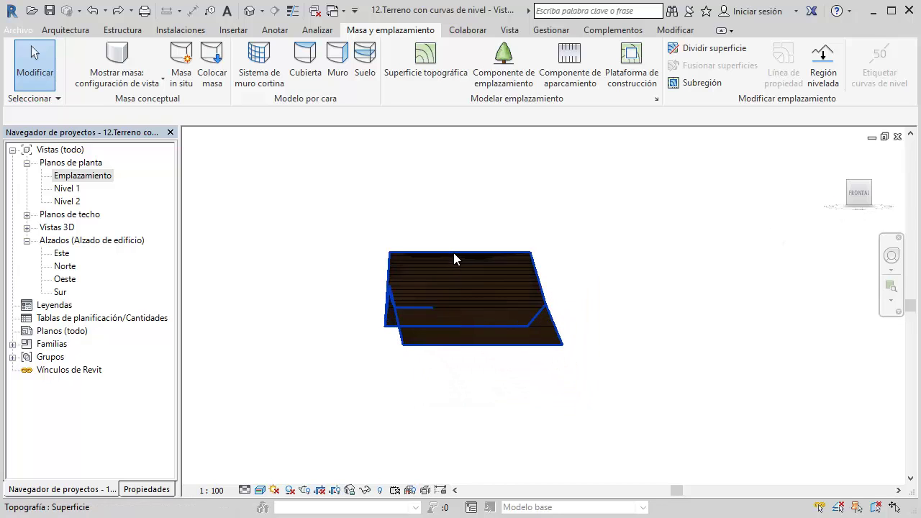
left_click(492, 258)
left_click_drag(503, 268, 503, 319)
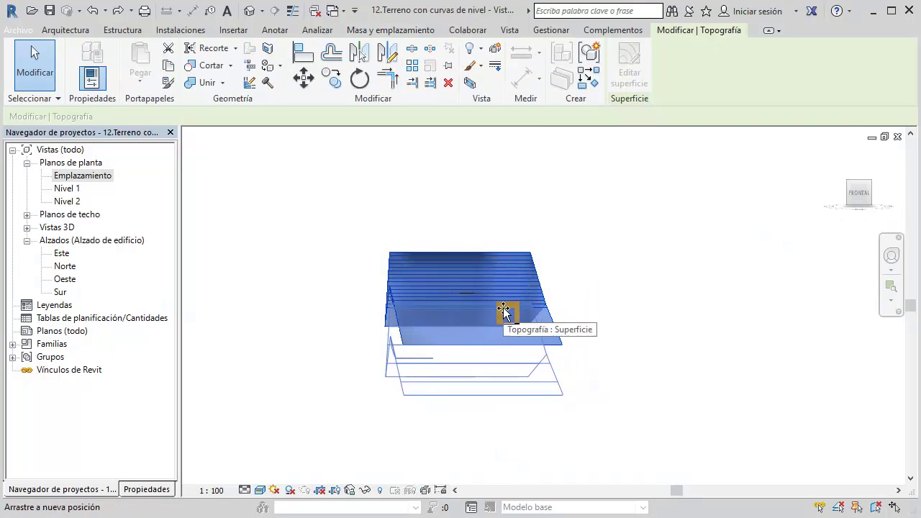
left_click(646, 299)
Step: Orbit around the lowered terrain to inspect it and select the toposurface
mouse_move(647, 299)
middle_mouse_down("shift")
mouse_move(552, 341)
mouse_move(489, 345)
middle_mouse_up("shift")
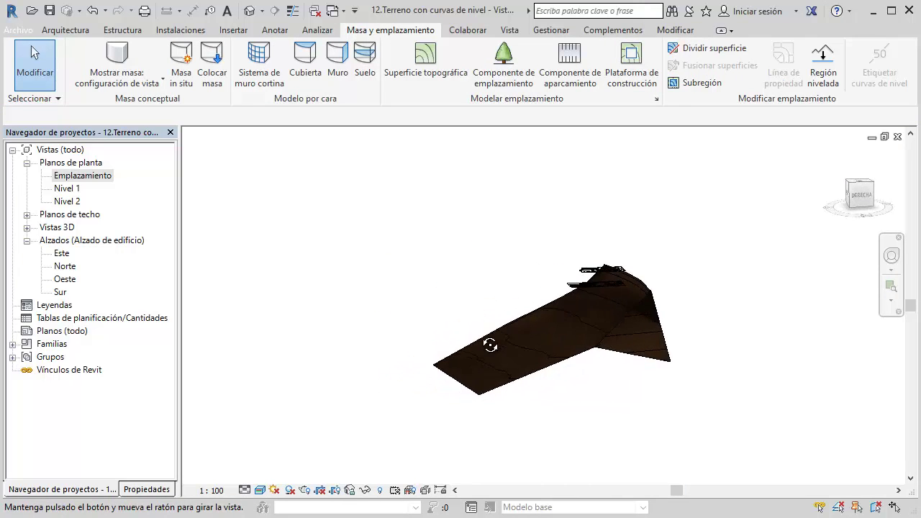
scroll(613, 354, "up", 3)
mouse_move(607, 354)
middle_mouse_down("shift")
mouse_move(554, 380)
mouse_move(643, 415)
mouse_move(571, 350)
middle_mouse_up("shift")
scroll(535, 231, "up", 2)
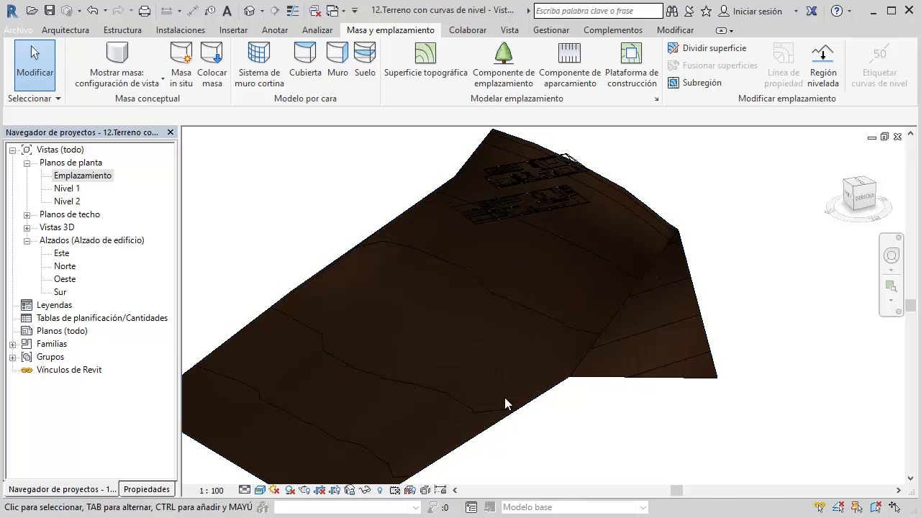
left_click(742, 184)
scroll(580, 278, "down", 3)
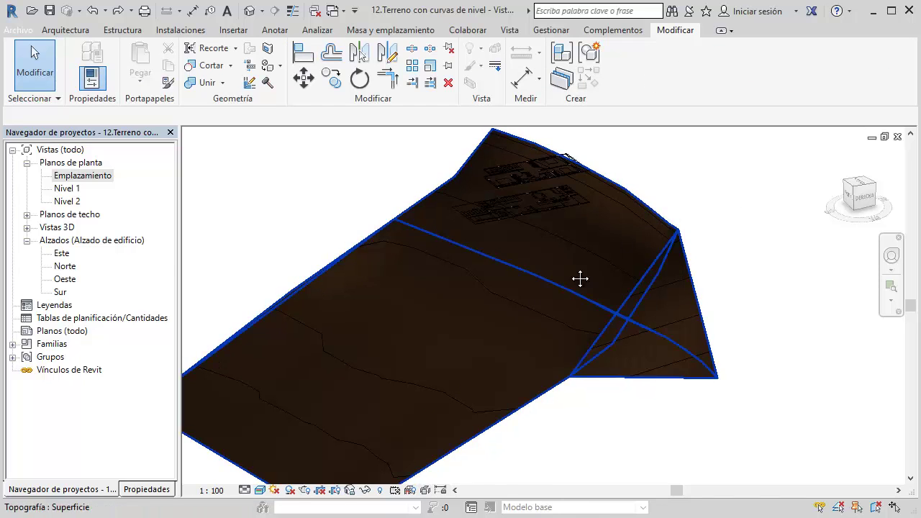
mouse_move(581, 278)
middle_mouse_down("shift")
mouse_move(631, 257)
mouse_move(556, 286)
mouse_move(554, 261)
mouse_move(580, 357)
mouse_move(559, 305)
mouse_move(422, 273)
mouse_move(712, 270)
middle_mouse_up("shift")
middle_click_drag(722, 232, 774, 382, "shift")
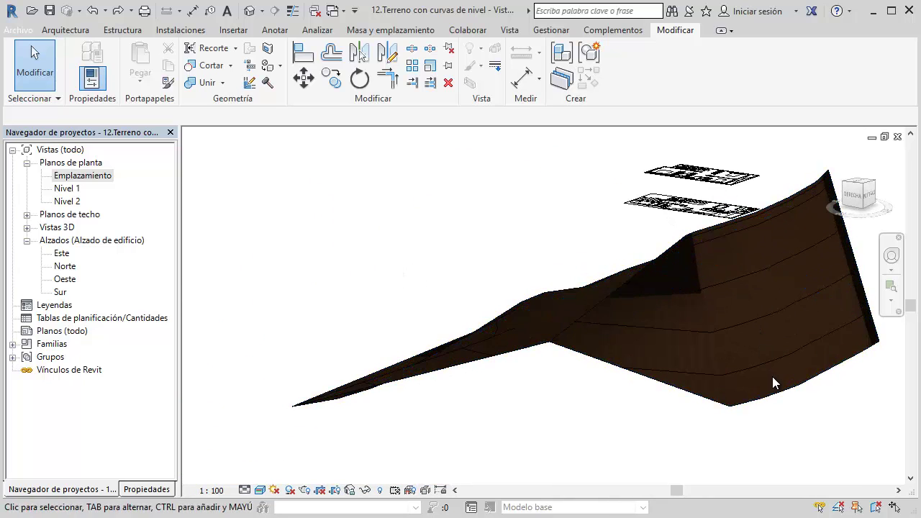
left_click(784, 393)
mouse_move(741, 333)
middle_mouse_down("shift")
mouse_move(526, 329)
mouse_move(645, 70)
middle_mouse_up("shift")
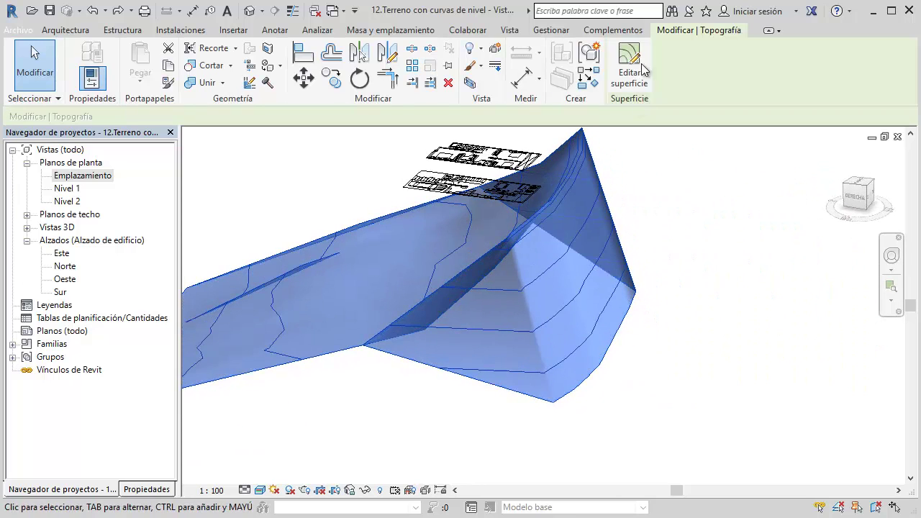
Step: Edit the toposurface and move the points along its lower edge
left_click(629, 72)
mouse_move(631, 267)
middle_mouse_down("shift")
mouse_move(533, 270)
mouse_move(508, 303)
middle_mouse_up("shift")
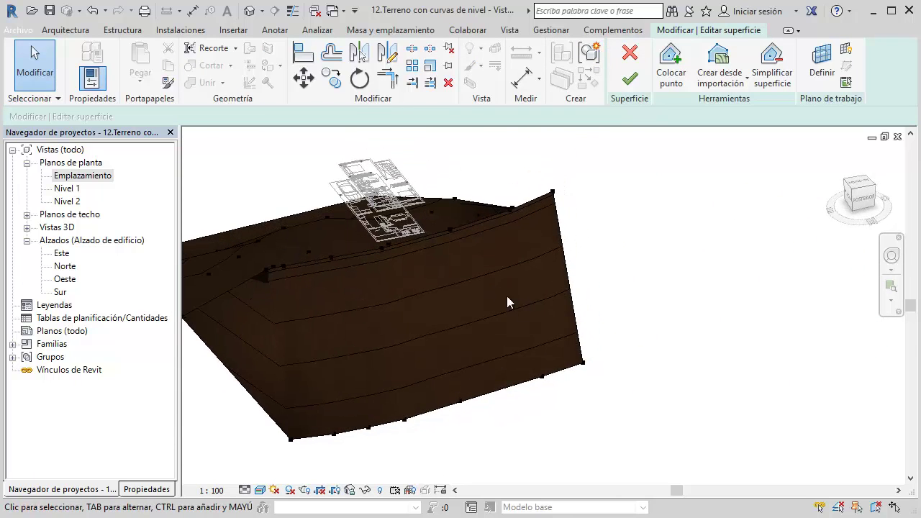
left_click_drag(283, 458, 284, 459)
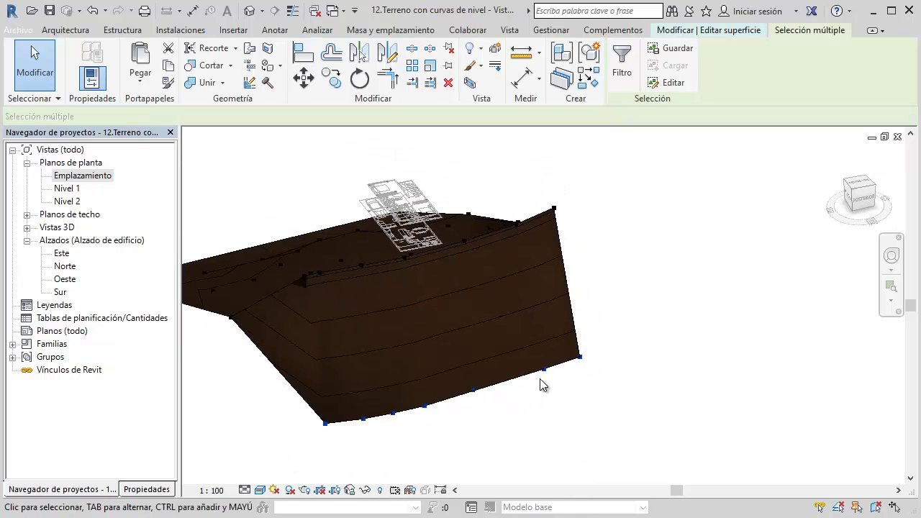
middle_click_drag(540, 381, 610, 317)
left_click_drag(546, 337, 660, 399)
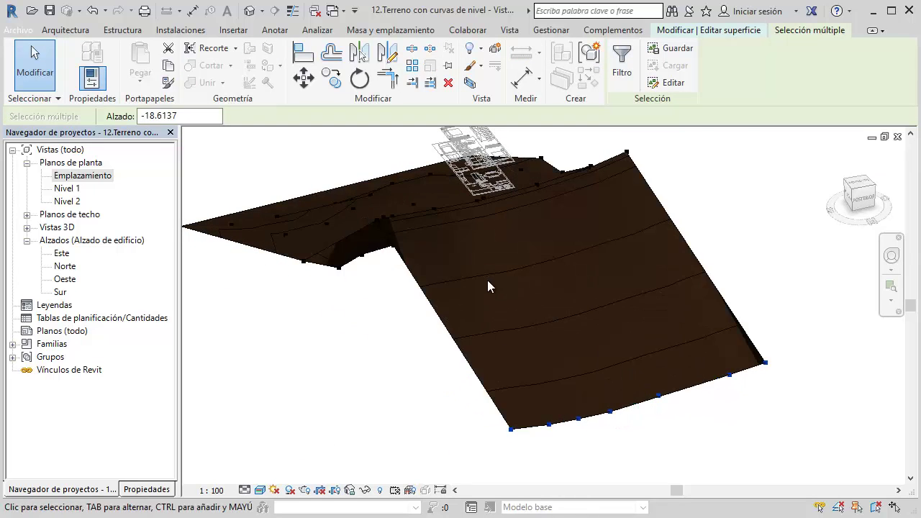
mouse_move(489, 285)
middle_mouse_down("shift")
mouse_move(613, 262)
mouse_move(633, 208)
mouse_move(537, 189)
mouse_move(372, 252)
mouse_move(500, 275)
mouse_move(411, 295)
mouse_move(508, 274)
mouse_move(489, 292)
middle_mouse_up("shift")
Step: Reposition the terrain's corner point, raising it to elevation -7.6137
left_click_drag(491, 297, 528, 375)
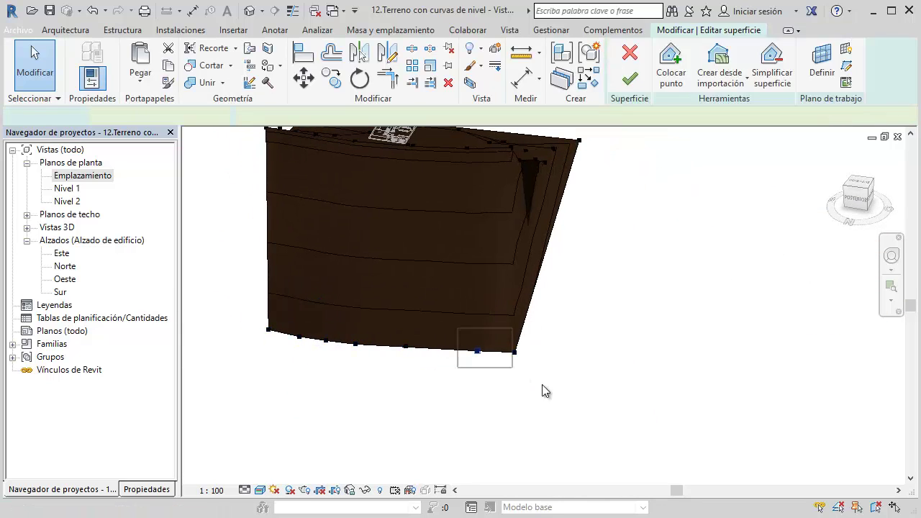
mouse_move(477, 350)
left_mouse_down()
mouse_move(447, 345)
mouse_move(497, 329)
left_mouse_up()
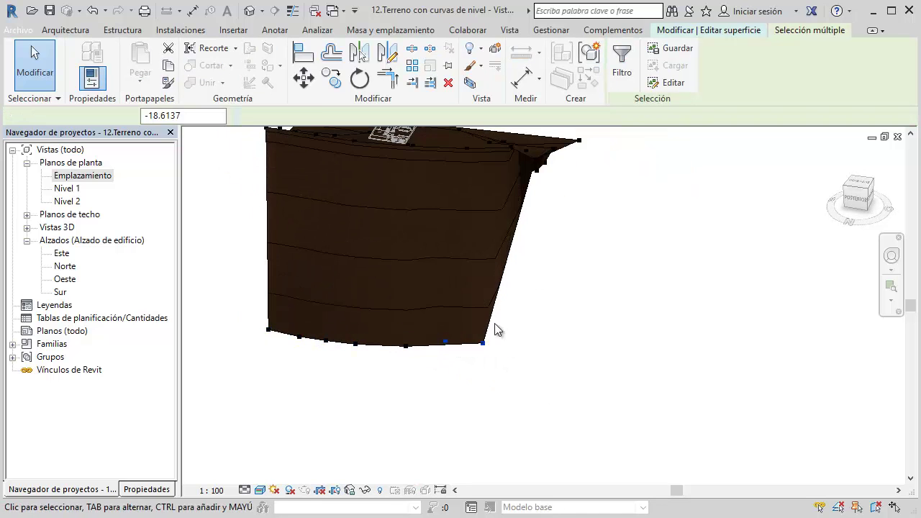
mouse_move(497, 329)
middle_mouse_down("shift")
mouse_move(512, 253)
mouse_move(644, 280)
mouse_move(455, 325)
mouse_move(504, 354)
mouse_move(494, 290)
mouse_move(424, 344)
mouse_move(426, 333)
mouse_move(403, 346)
middle_mouse_up("shift")
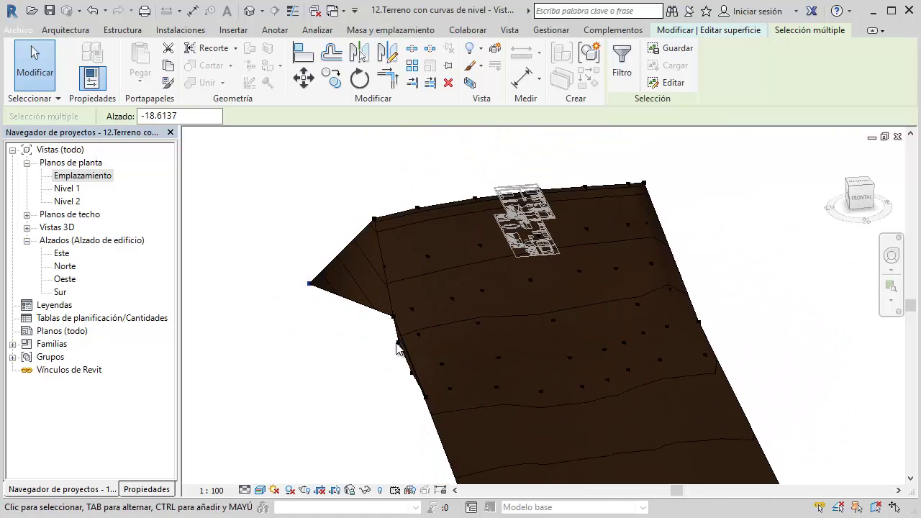
left_click(403, 346)
scroll(395, 307, "up", 2)
left_click_drag(394, 303, 360, 308)
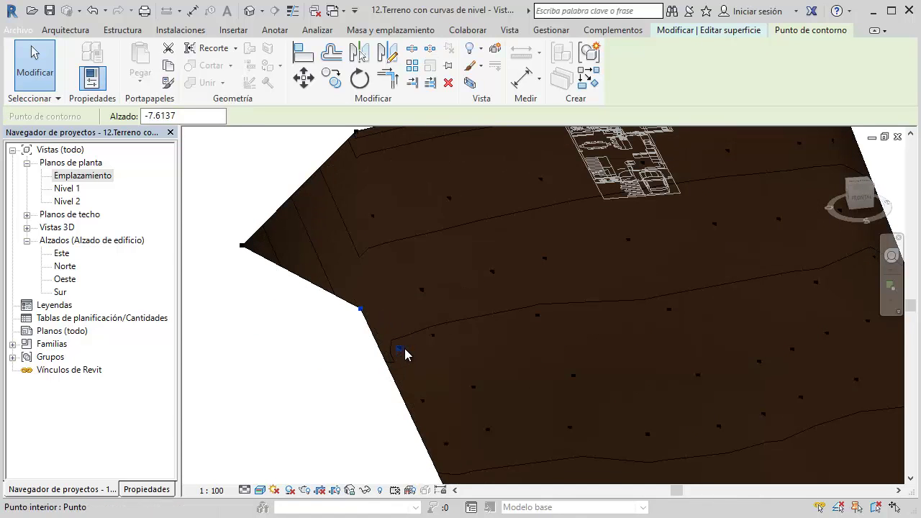
Step: Check the reshaped terrain and finish the surface edit
middle_click_drag(405, 353, 407, 249, "shift")
middle_click_drag(407, 302, 405, 360, "shift")
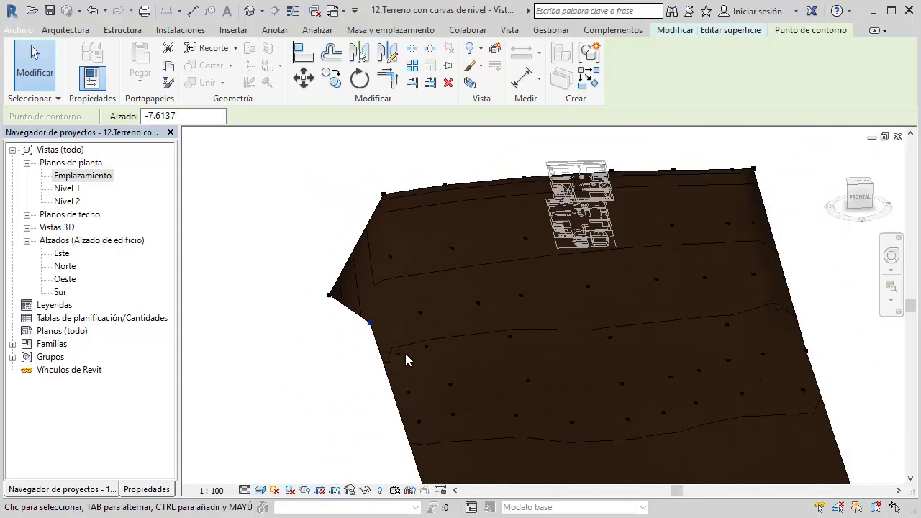
scroll(405, 353, "down", 3)
left_click(666, 233)
left_click(628, 79)
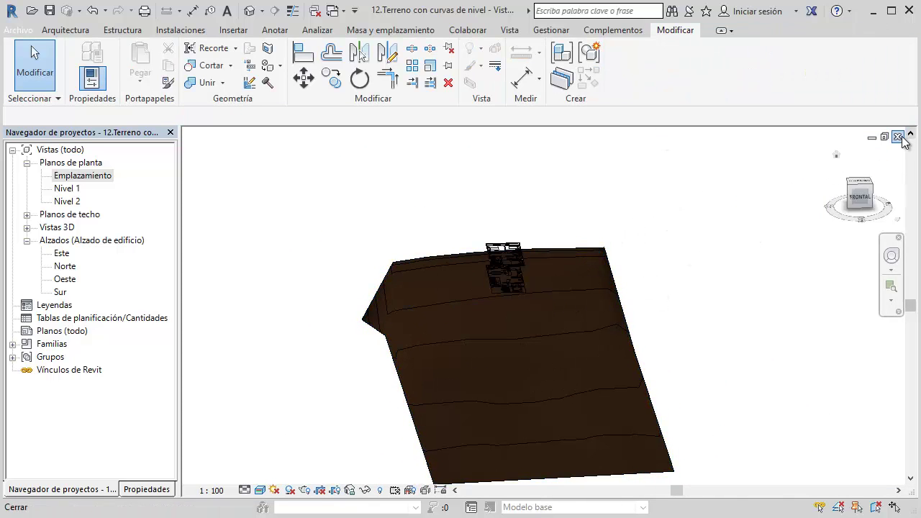
Step: Delete the toposurface, unhide the imported contour drawing in 3D, and close the 3D view
left_click(566, 257)
key("Delete")
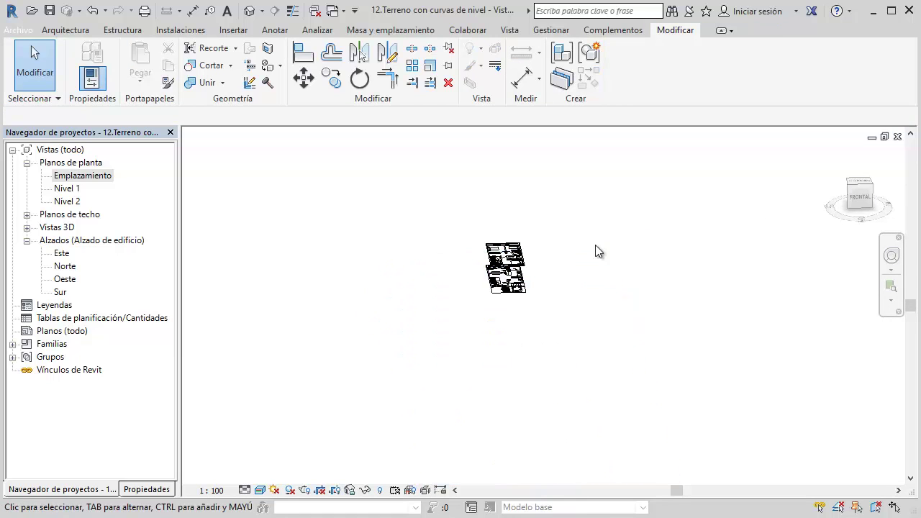
left_click(380, 491)
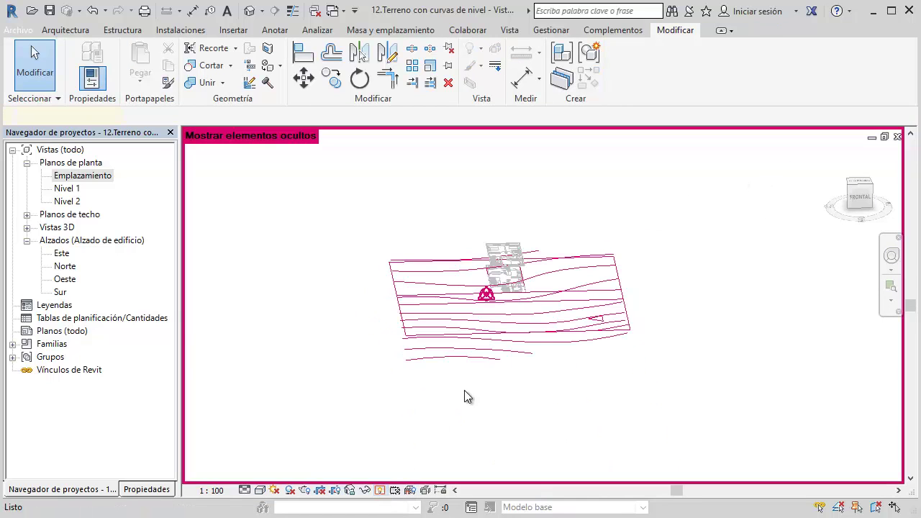
left_click(508, 337)
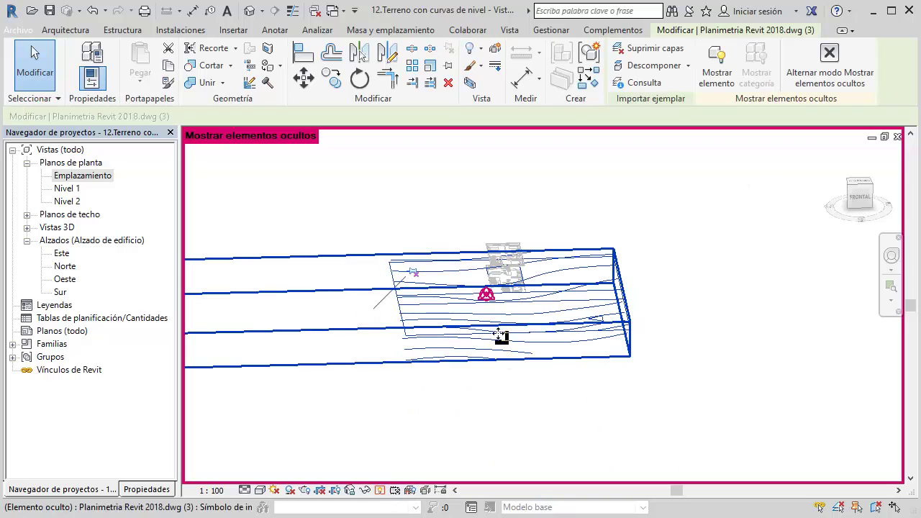
right_click(412, 271)
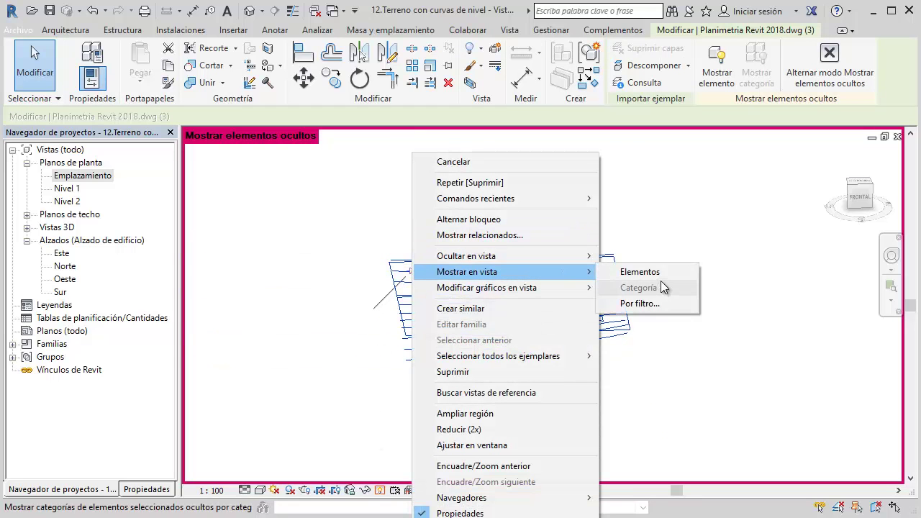
left_click(674, 272)
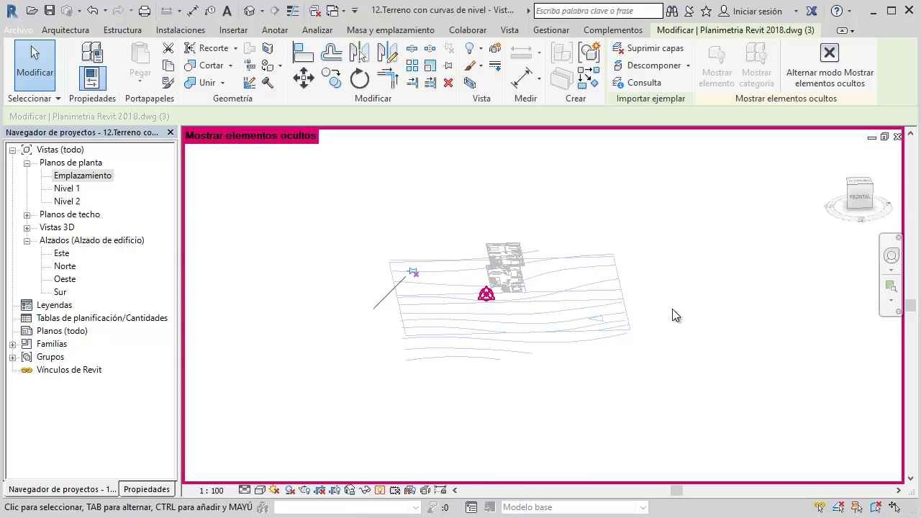
left_click(380, 490)
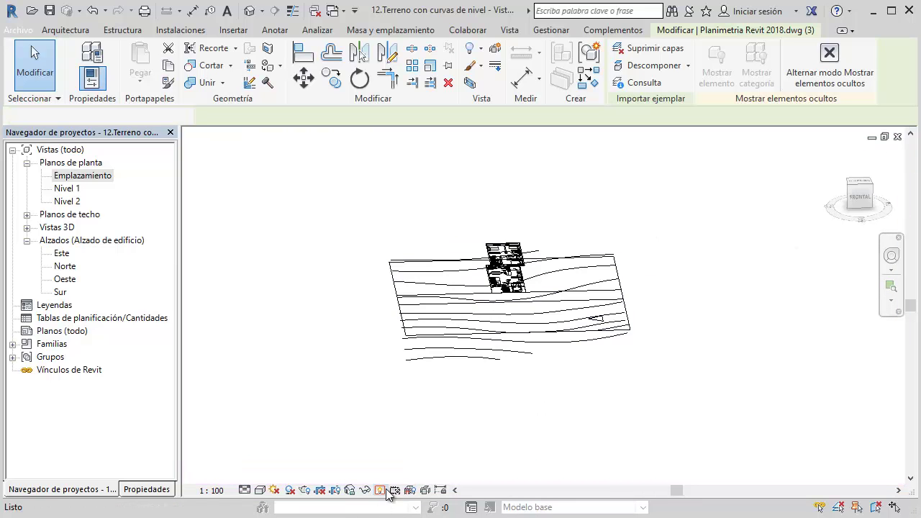
left_click(899, 137)
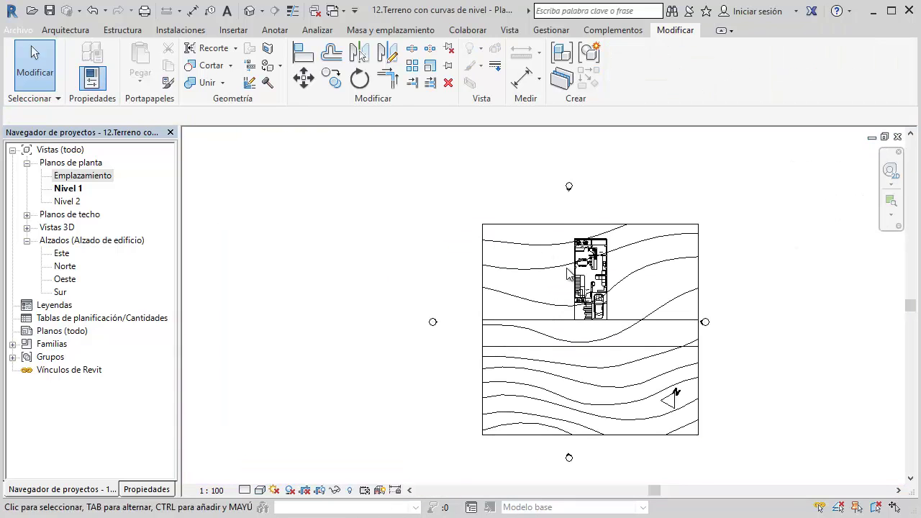
Step: Select the imported contour drawing in Nivel 1, pan the plan, then clear the selection
left_click(512, 233)
left_click(494, 187)
left_click(481, 223)
middle_click_drag(481, 219, 416, 188)
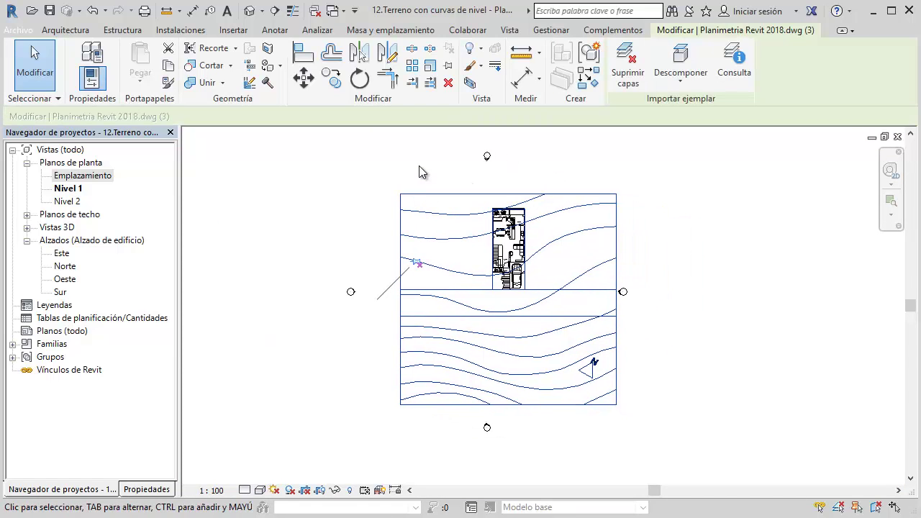
key("Escape")
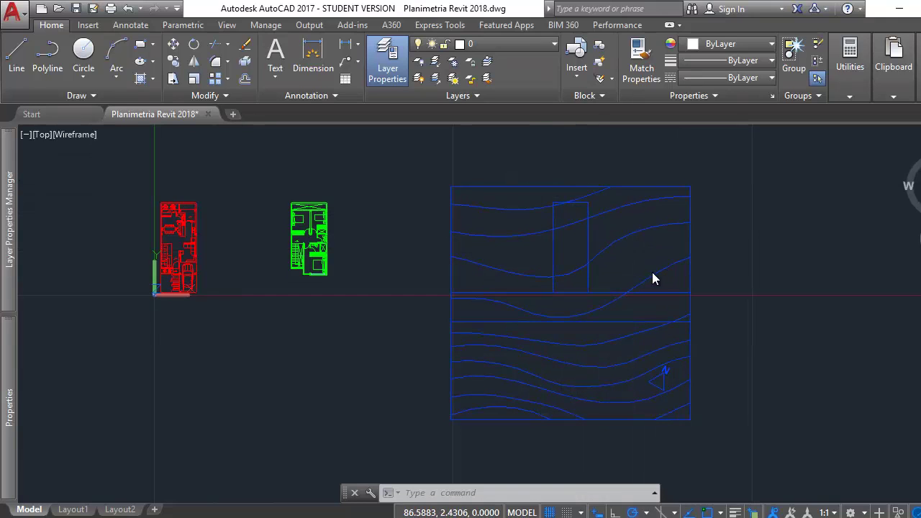
Step: Orbit, zoom and pan the AutoCAD contour drawing into a tilted 3D view
mouse_move(652, 272)
middle_mouse_down("shift")
mouse_move(625, 266)
mouse_move(638, 262)
middle_mouse_up("shift")
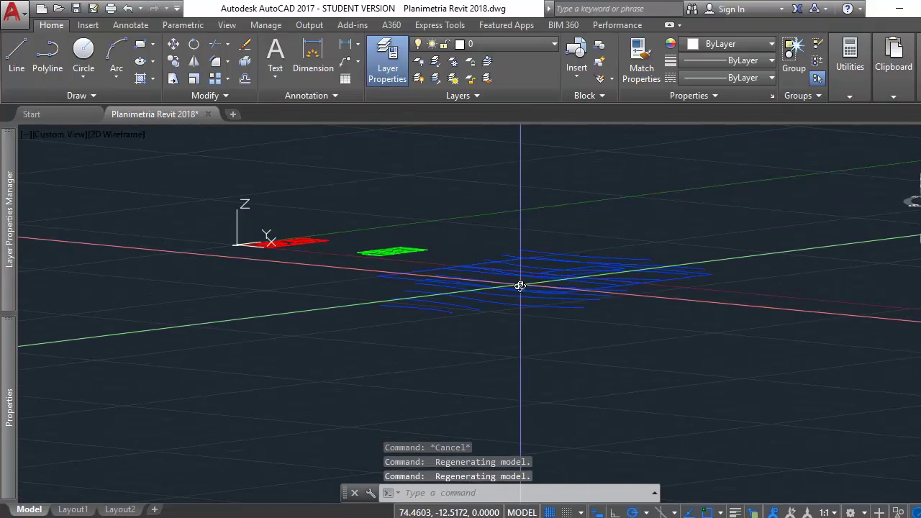
scroll(525, 311, "up", 3)
scroll(525, 311, "up", 2)
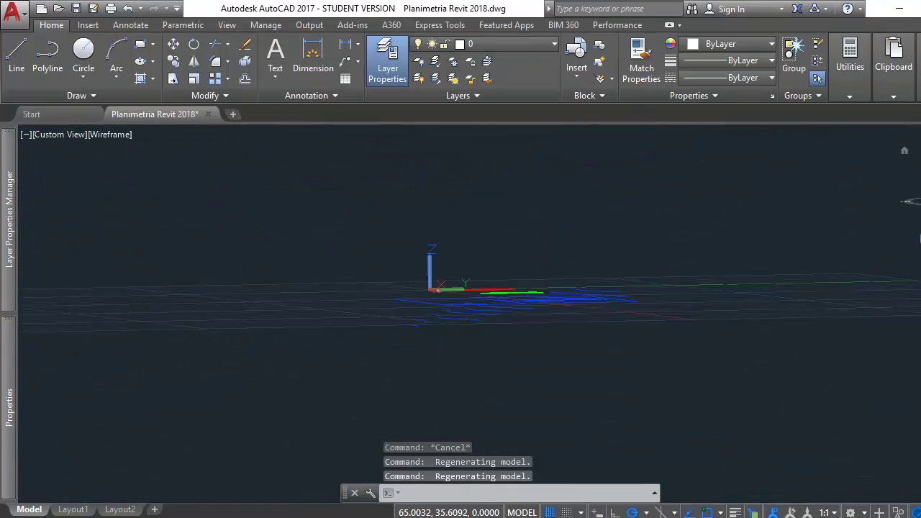
scroll(545, 308, "up", 3)
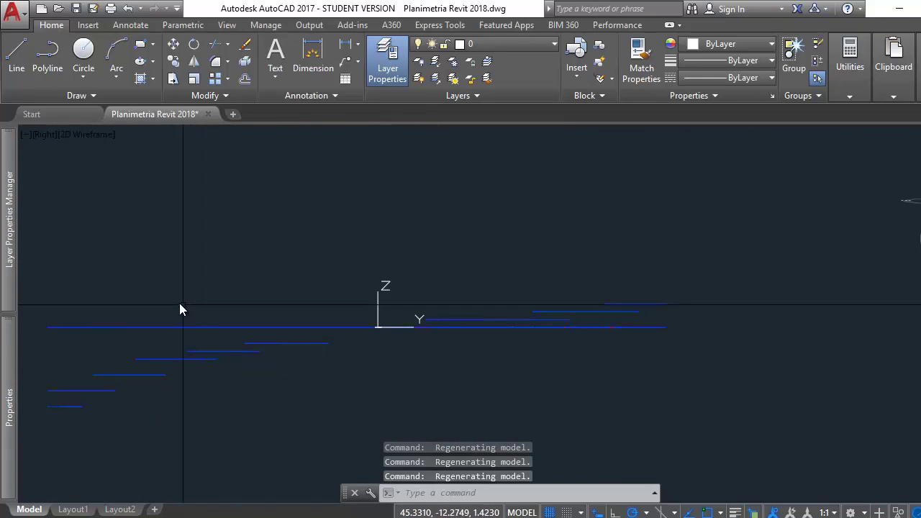
middle_click_drag(112, 399, 216, 376)
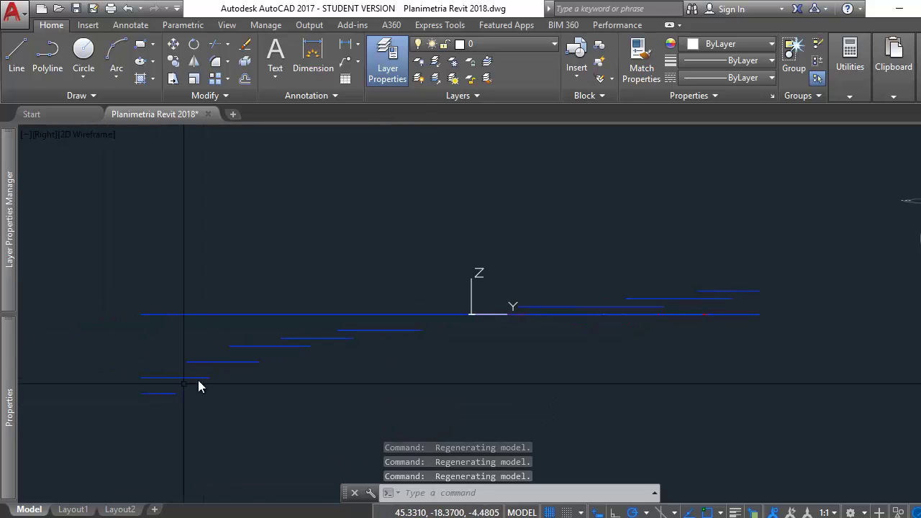
middle_click_drag(536, 250, 670, 336, "shift")
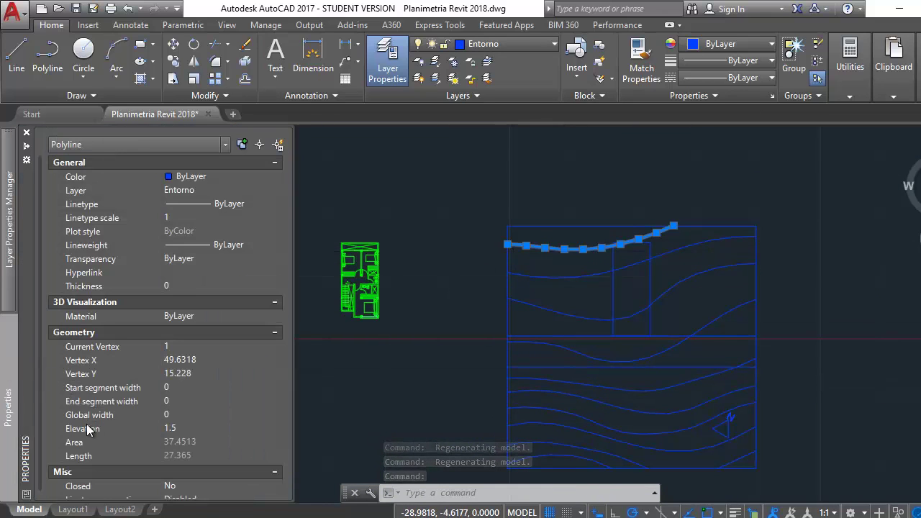
Step: Select individual contour polylines to read their Elevation values in the Properties palette
key("Escape")
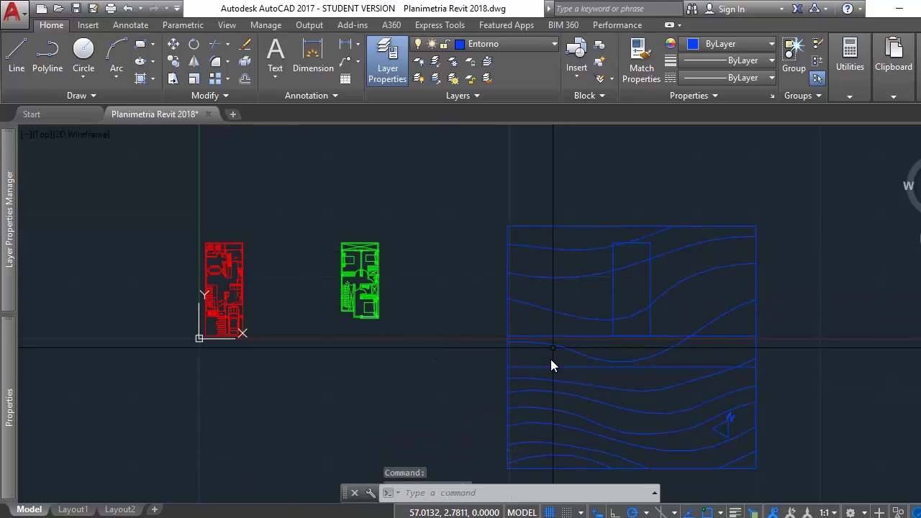
left_click(557, 349)
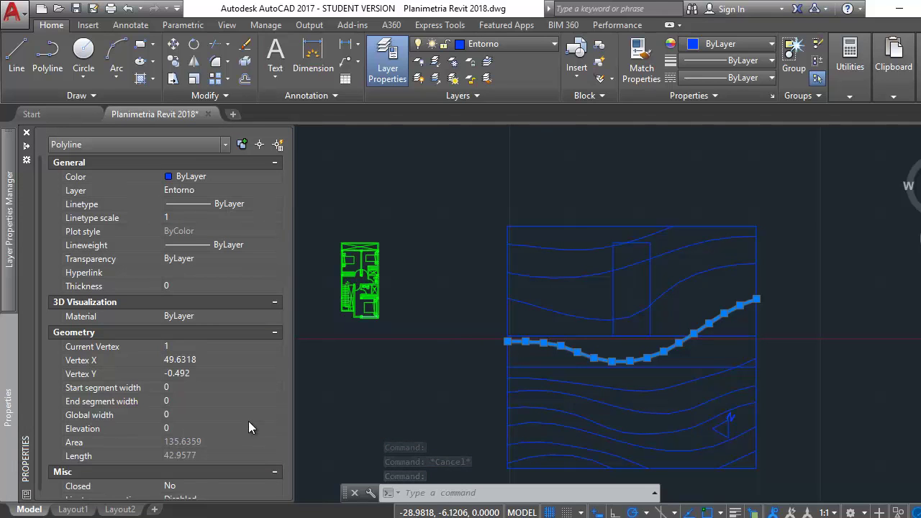
key("Escape")
middle_click_drag(448, 309, 496, 276)
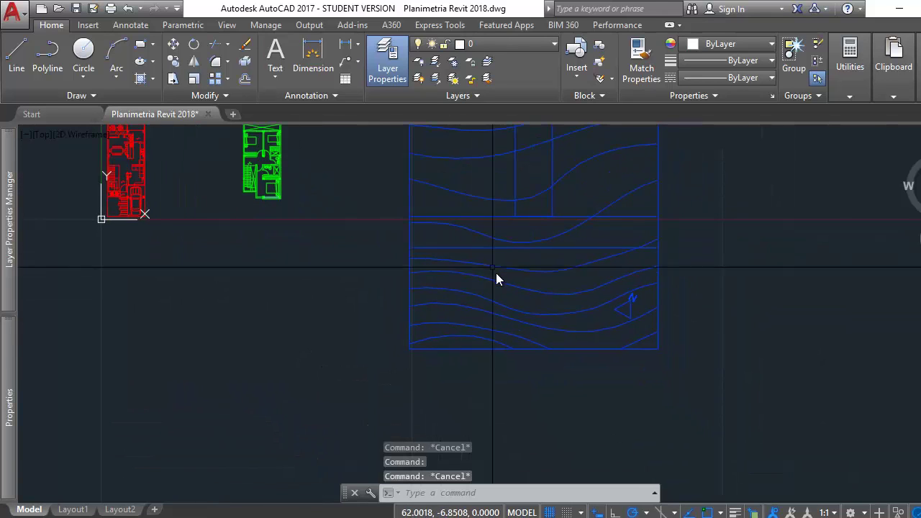
left_click(472, 296)
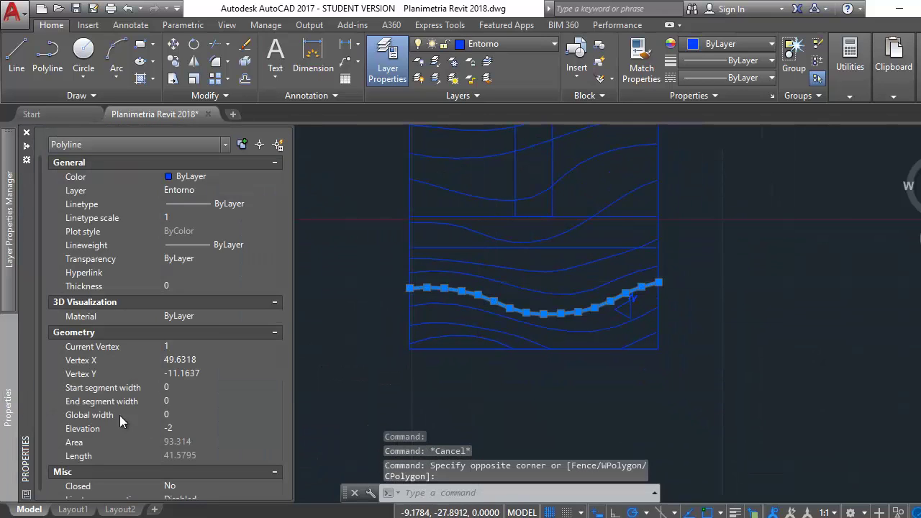
key("Escape")
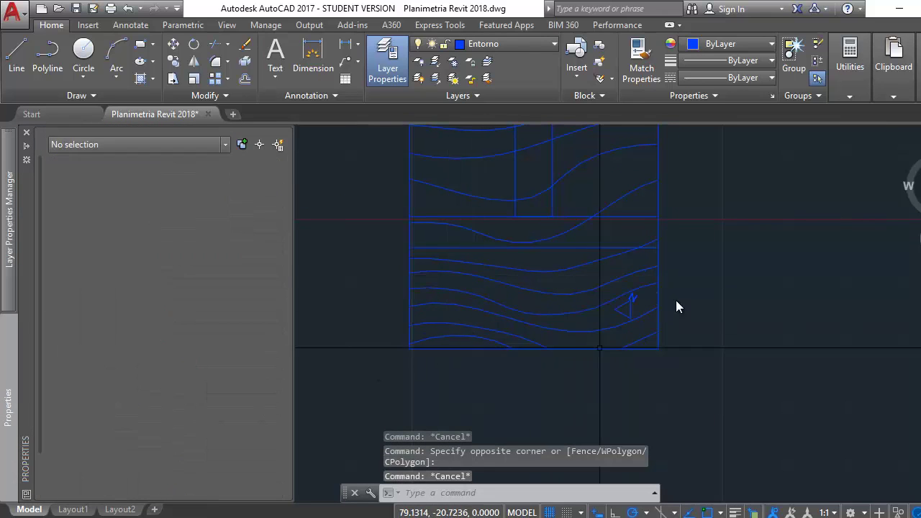
mouse_move(676, 300)
middle_mouse_down()
mouse_move(688, 314)
mouse_move(724, 314)
middle_mouse_up()
scroll(676, 332, "down", 2)
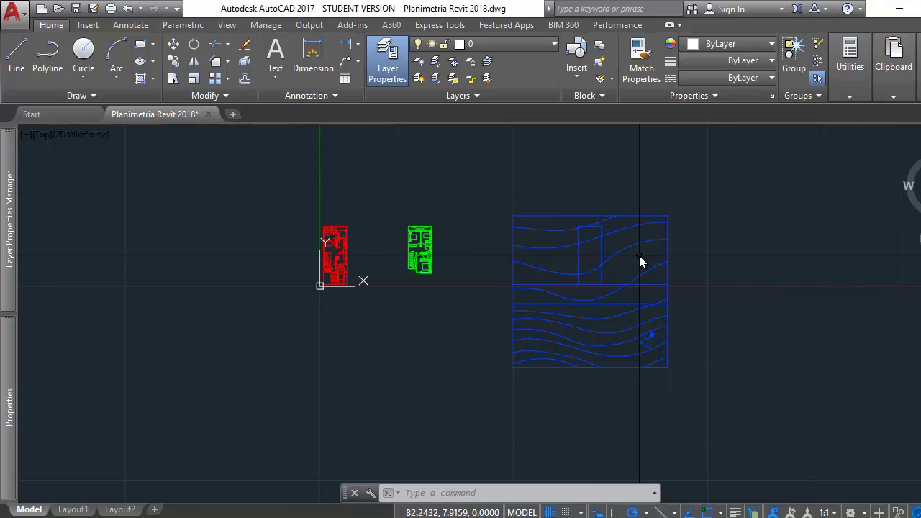
Step: Confirm the top contour sits at elevation 1.5, then minimise AutoCAD back to Revit
left_click(555, 230)
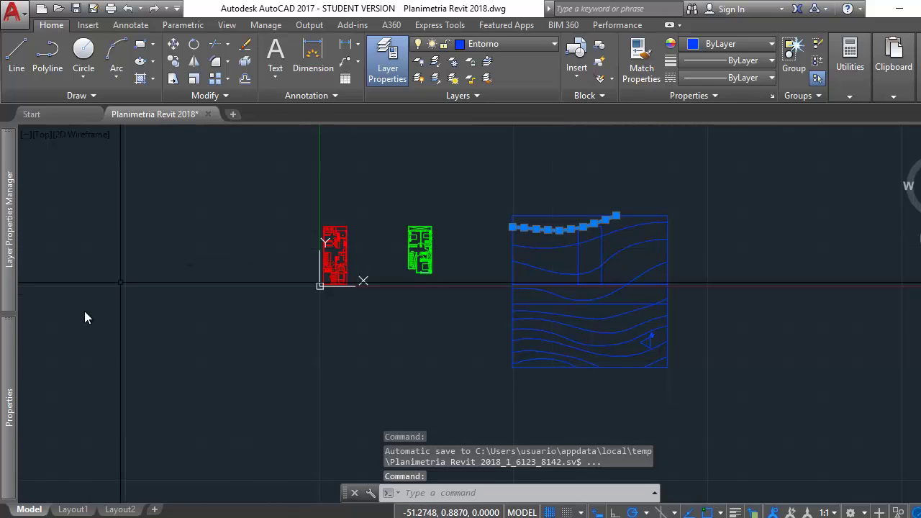
left_click(188, 429)
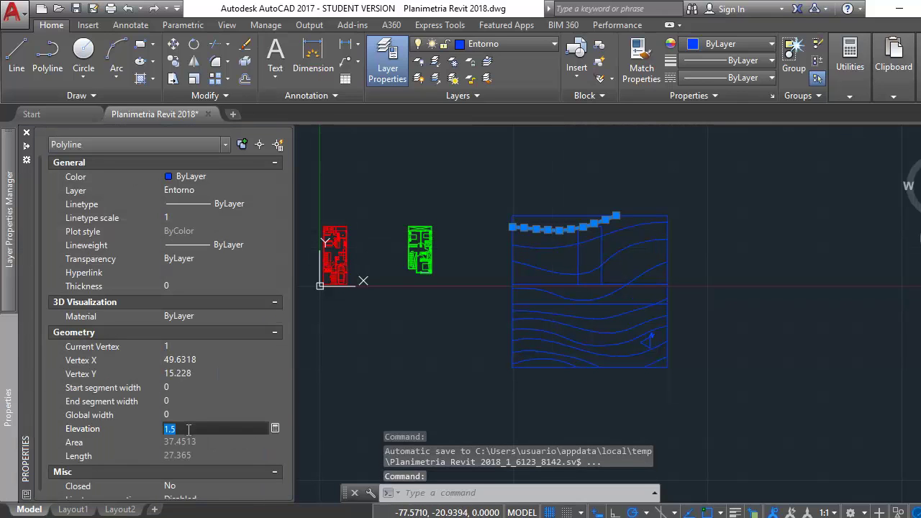
key("Escape")
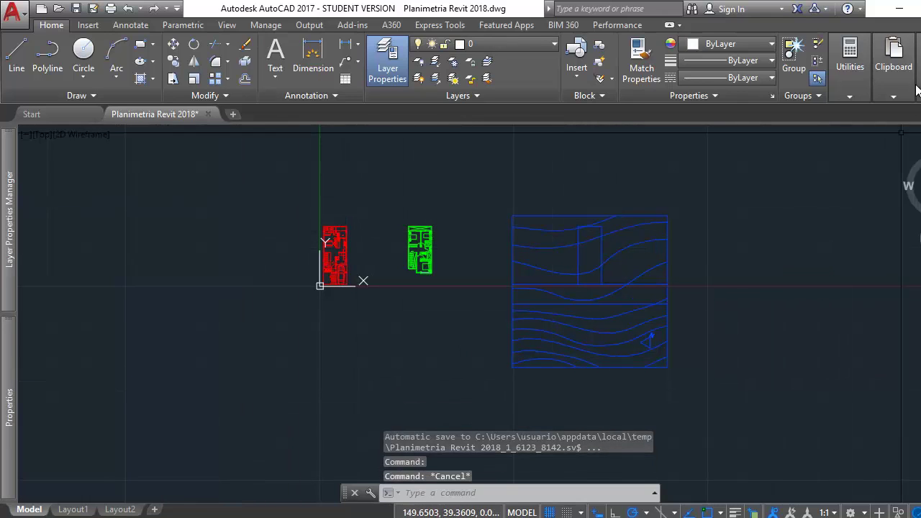
left_click(898, 16)
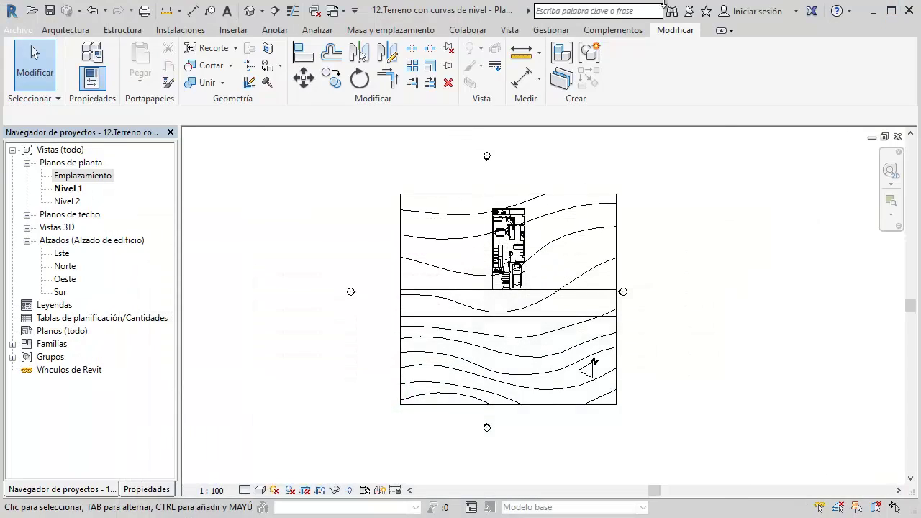
Step: Drag the imported contour drawing to the right, then back over the building
left_click(438, 218)
left_click_drag(446, 218, 619, 208)
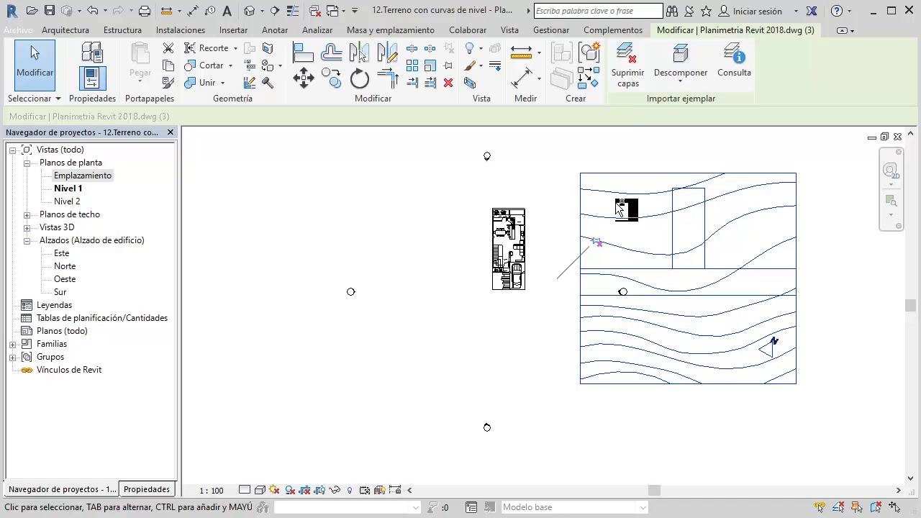
left_click_drag(618, 209, 438, 230)
left_click(540, 168)
Step: Start a new Toposurface from Massing & Site on the Nivel 1 plan
left_click(561, 196)
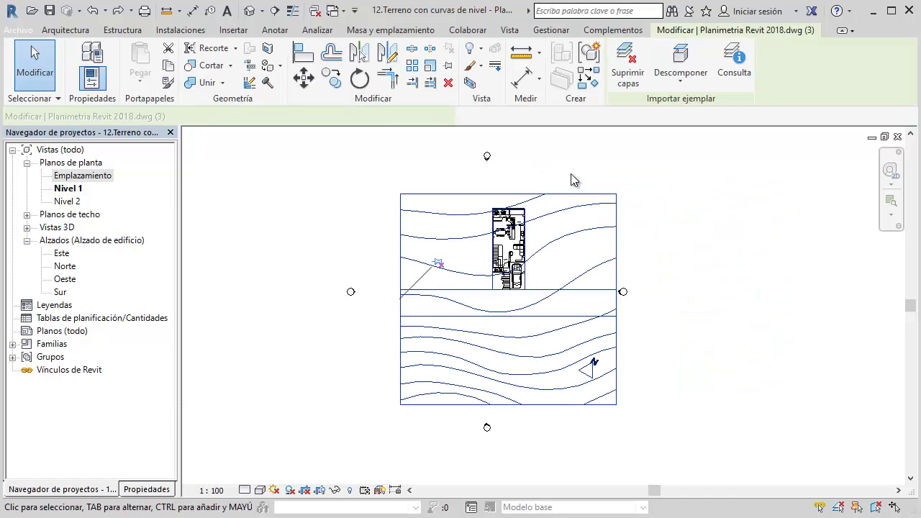
left_click(580, 155)
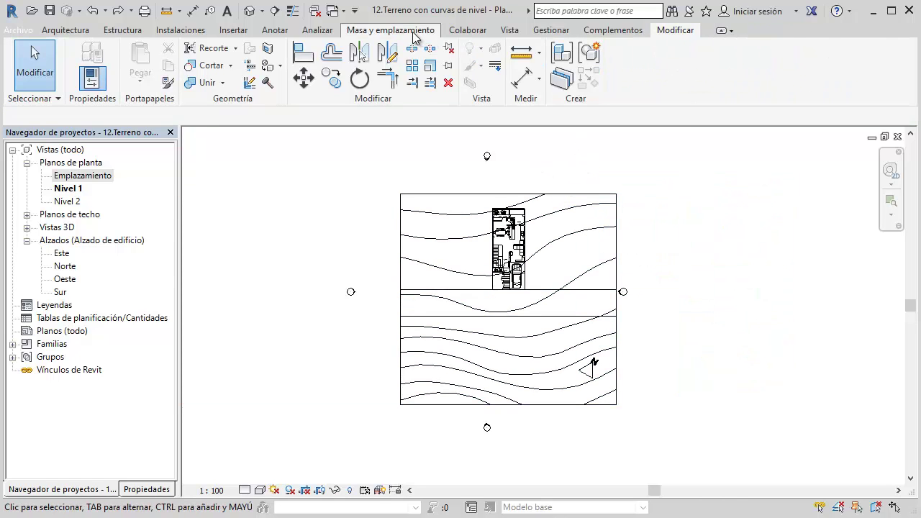
left_click(391, 29)
left_click(423, 68)
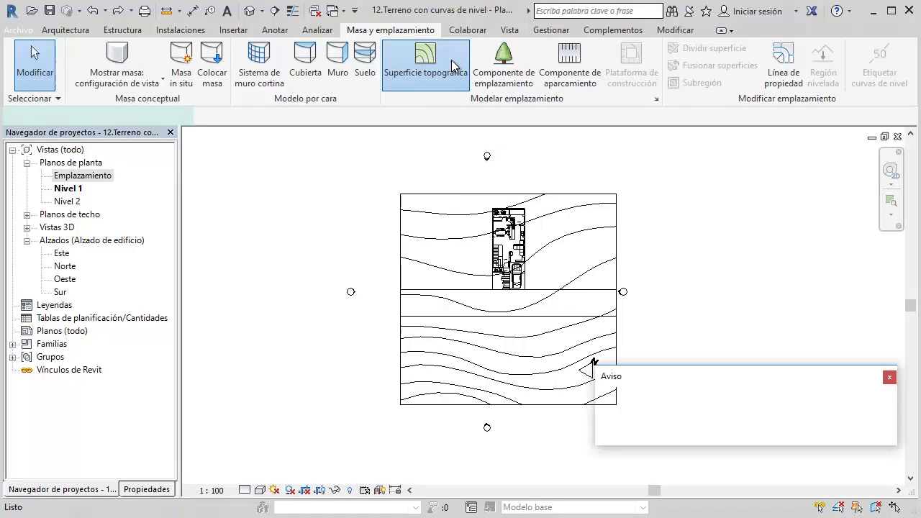
Step: Dismiss the warning, open Emplazamiento, and discard the toposurface edit
left_click(890, 376)
double_click(67, 177)
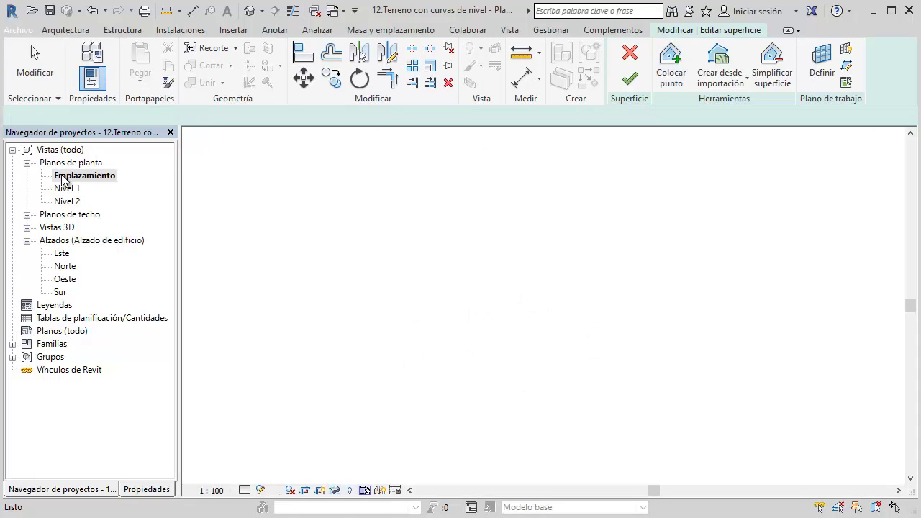
left_click(352, 489)
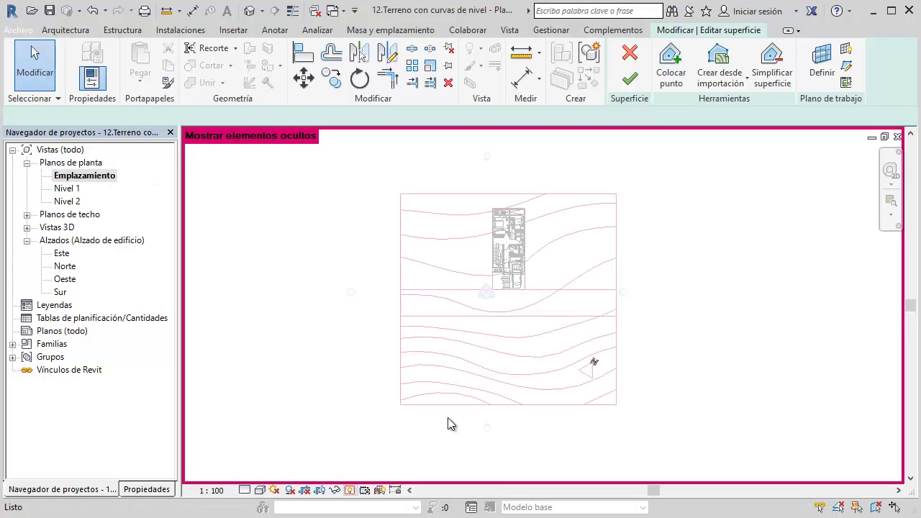
key("Escape")
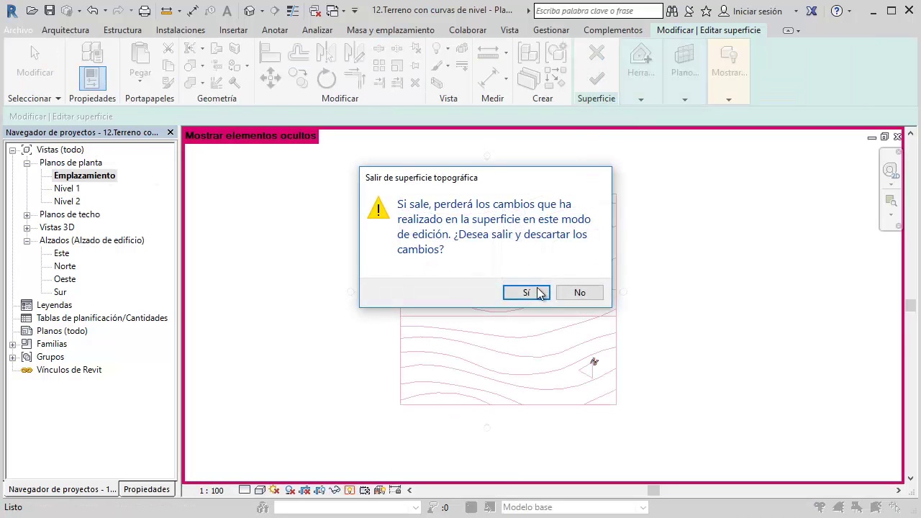
left_click(527, 290)
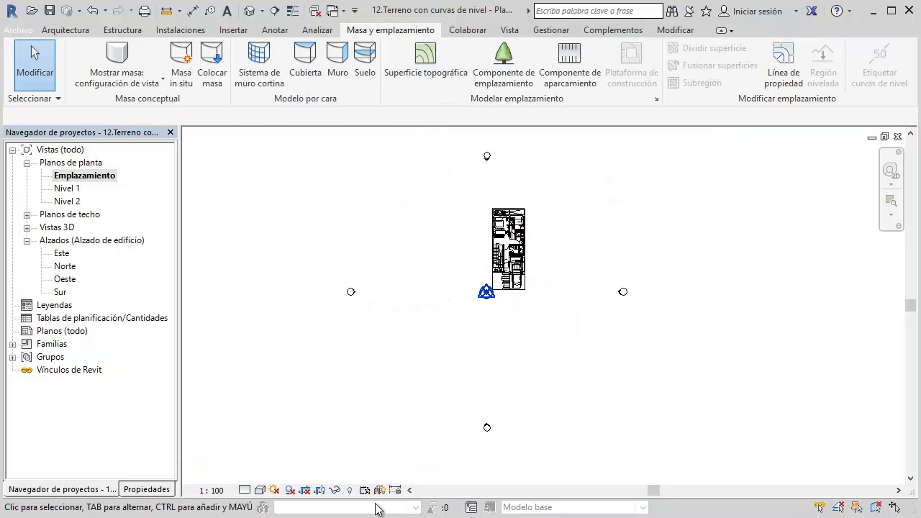
Step: With Reveal Hidden Elements on, unhide the contour DWG as an element, then turn reveal off
left_click(351, 493)
left_click(461, 262)
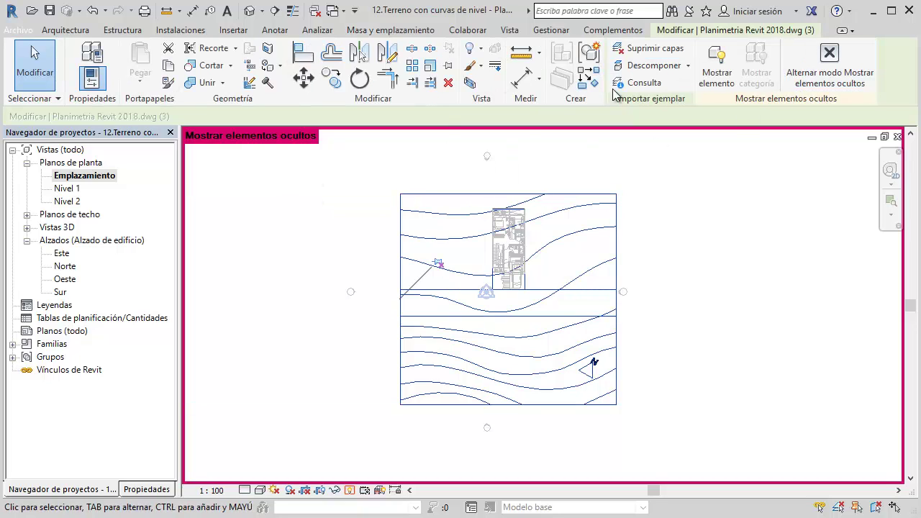
right_click(466, 265)
mouse_move(533, 272)
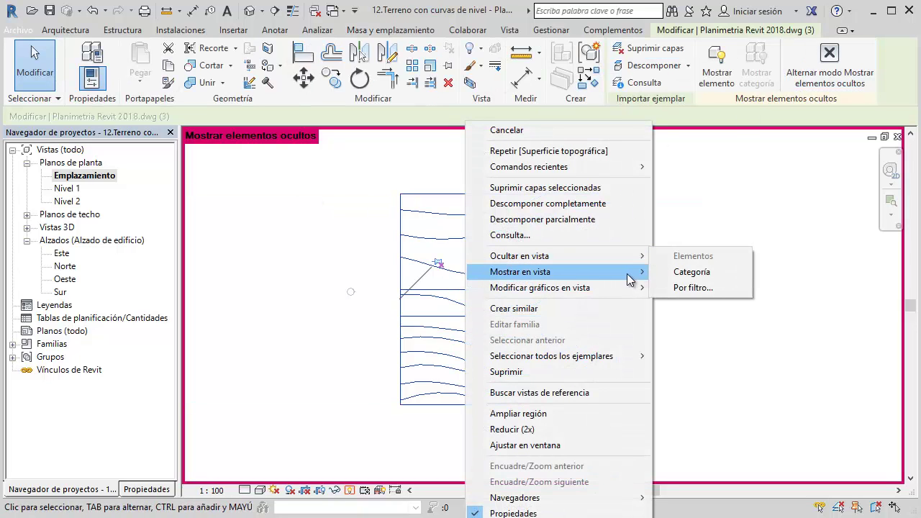
left_click(680, 274)
left_click(664, 217)
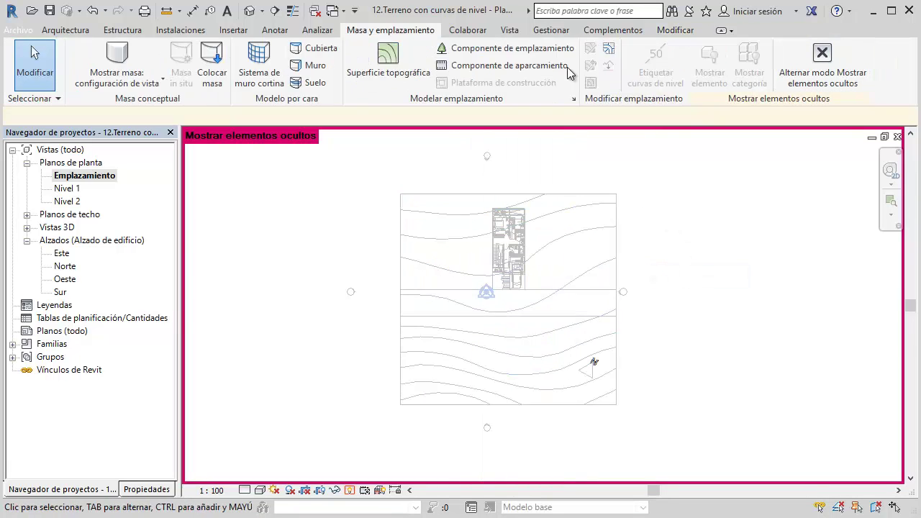
left_click(350, 490)
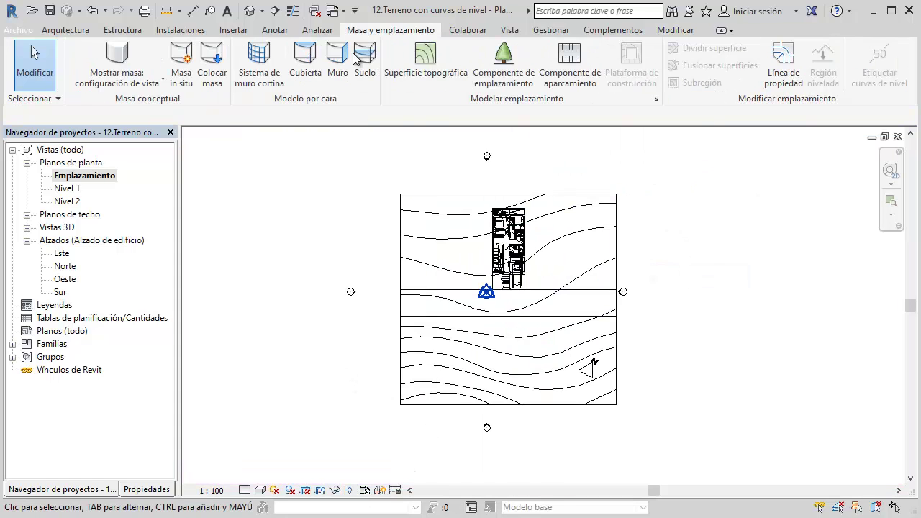
Step: Start a toposurface, stop Place Point, and look through the Architecture and Insert tabs
left_click(425, 69)
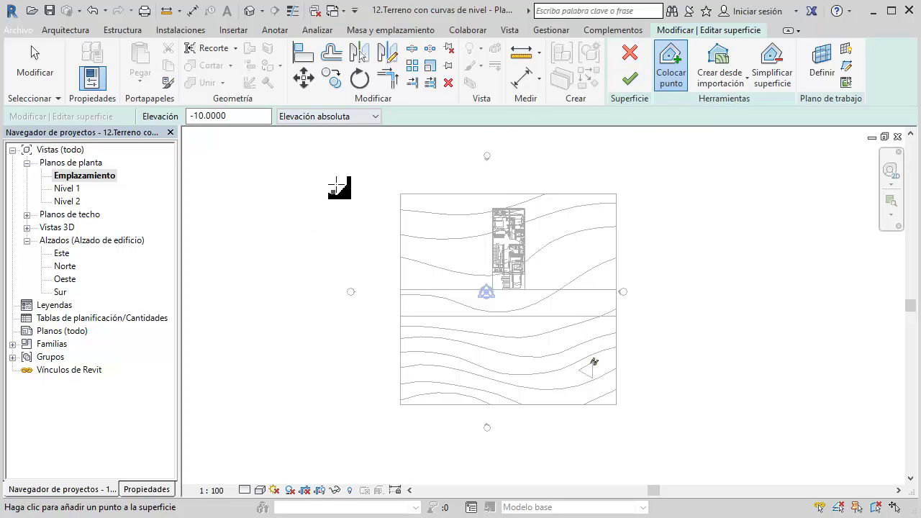
key("Escape")
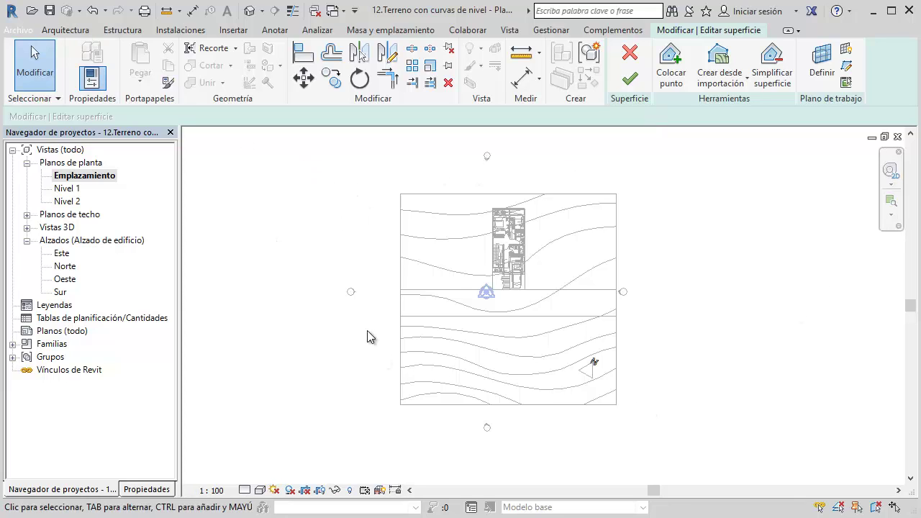
left_click(80, 32)
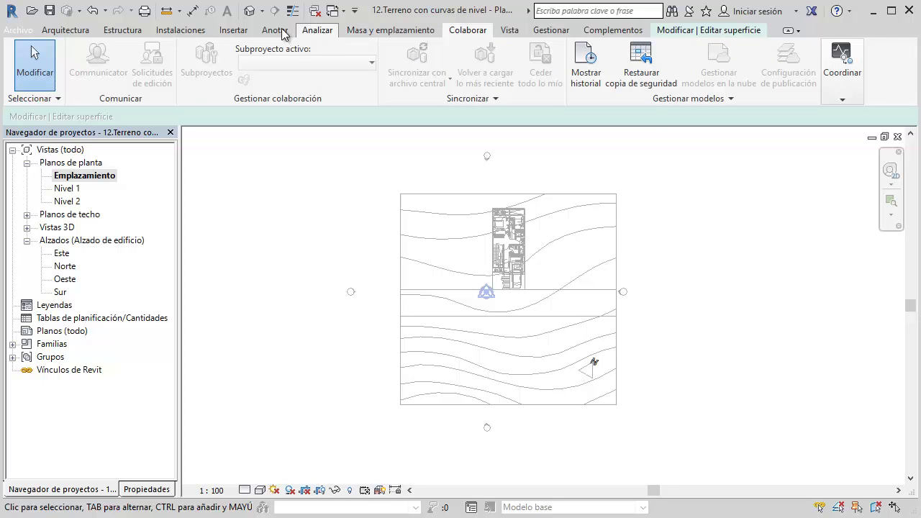
left_click(233, 30)
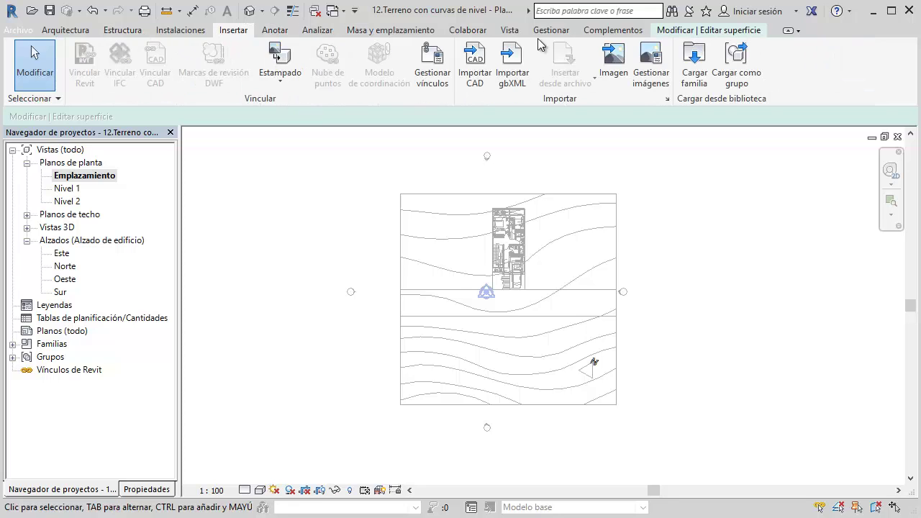
left_click(669, 30)
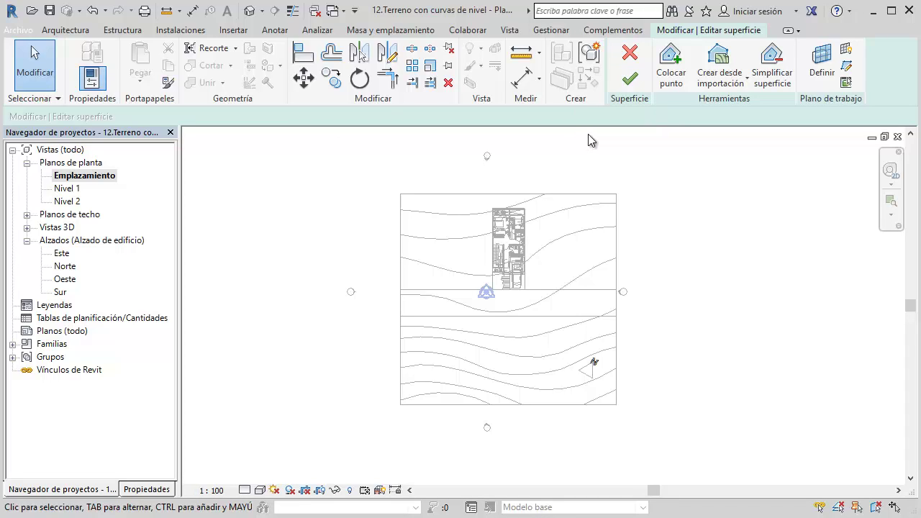
Step: Cancel that toposurface and start a fresh one without placing points
left_click(638, 59)
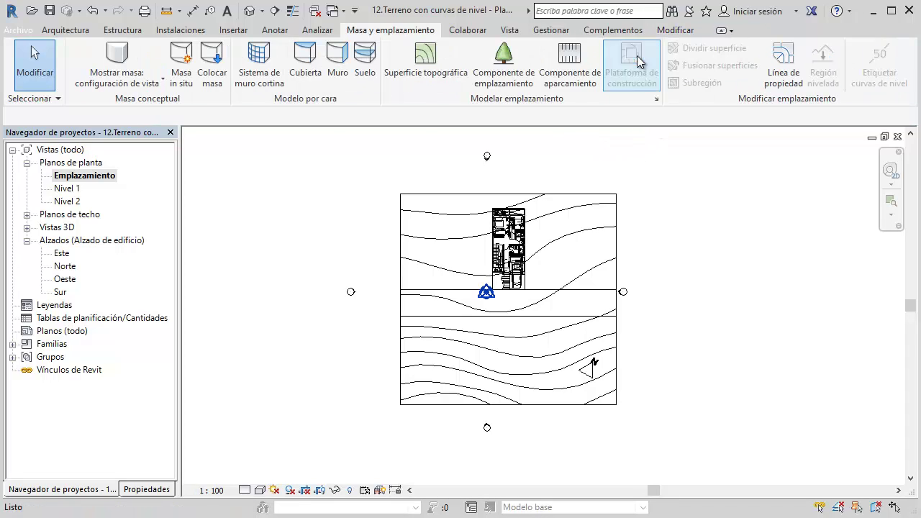
left_click(425, 70)
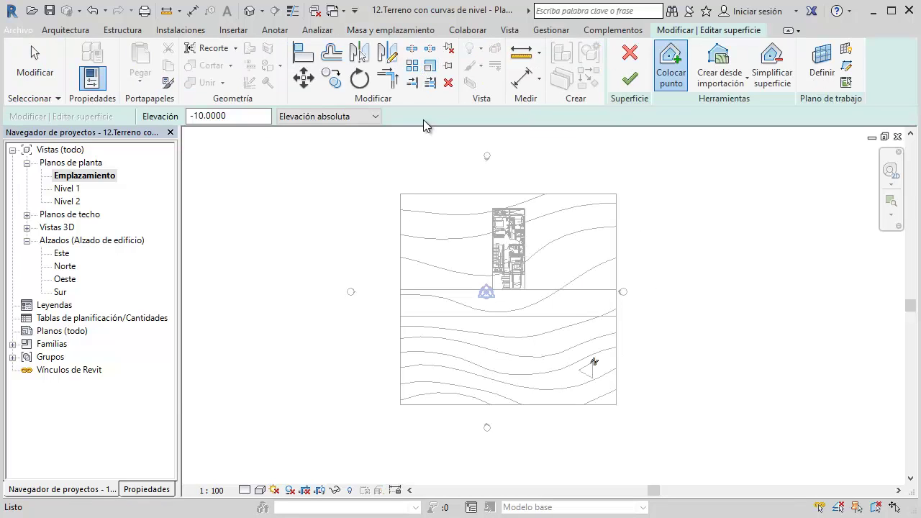
key("Escape")
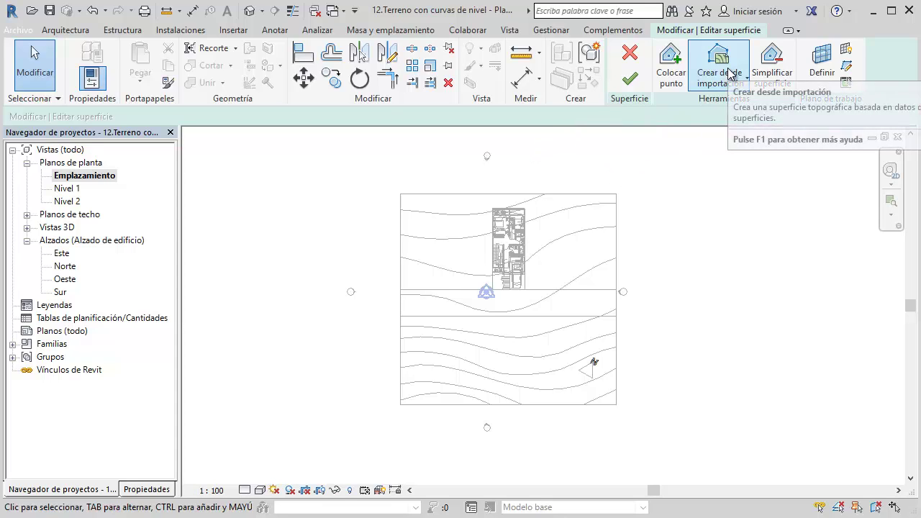
mouse_move(720, 68)
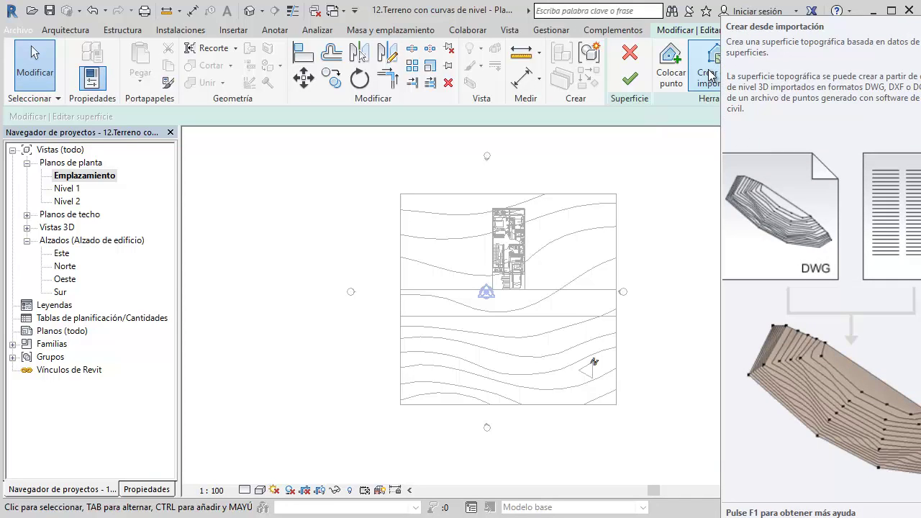
Step: Create surface points from the imported drawing's Entorno layer via Create from Import
left_click(698, 75)
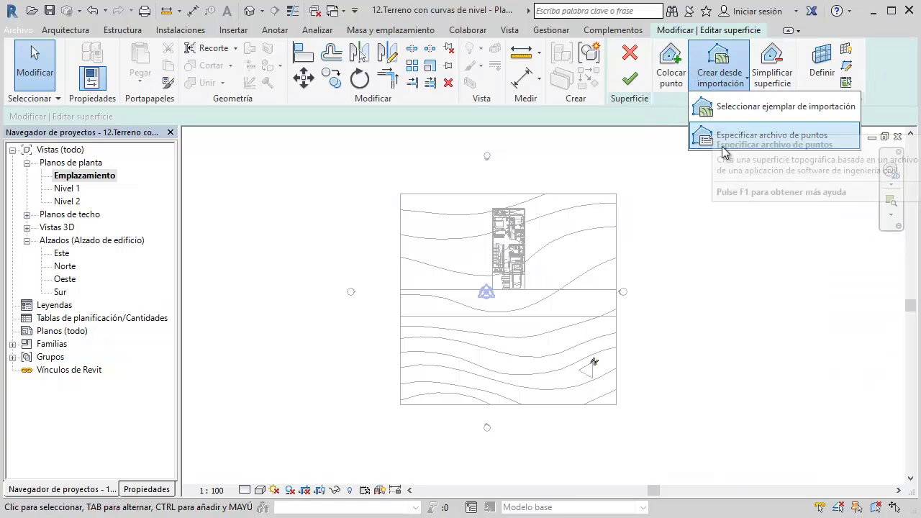
left_click(757, 110)
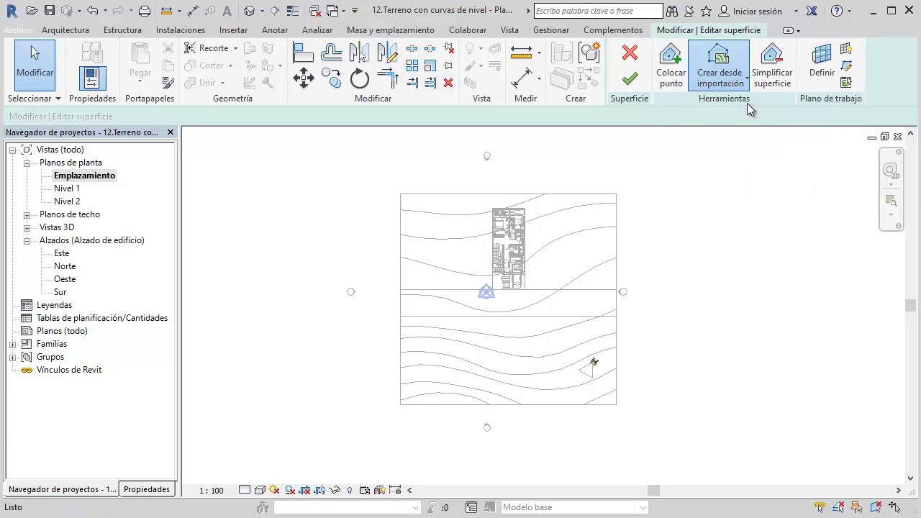
left_click(444, 219)
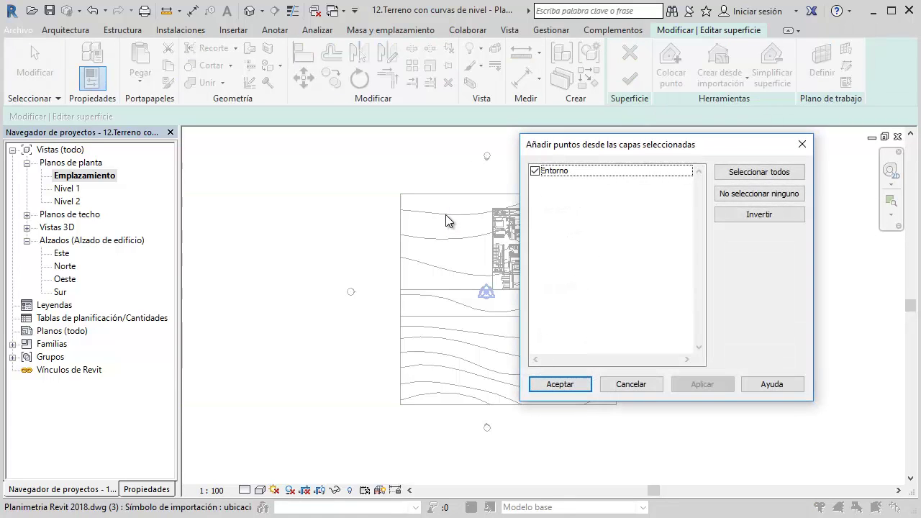
left_click_drag(574, 149, 566, 162)
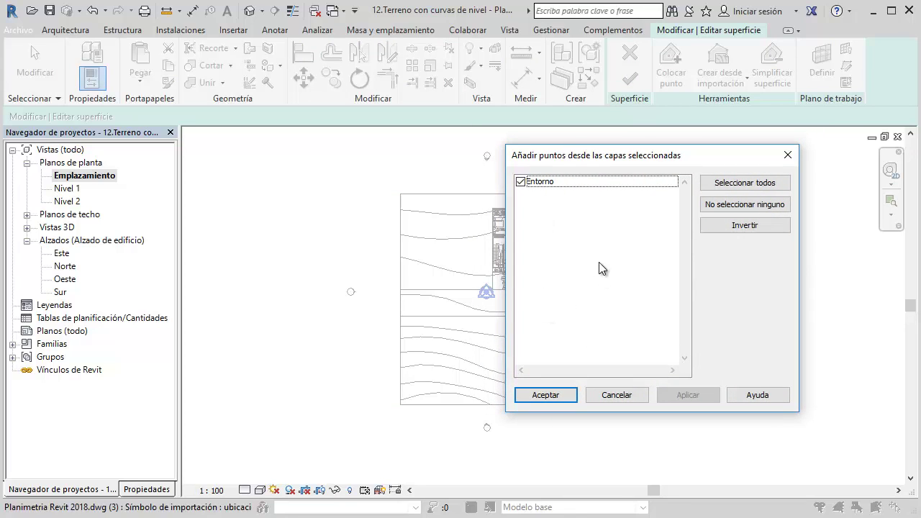
left_click(535, 183)
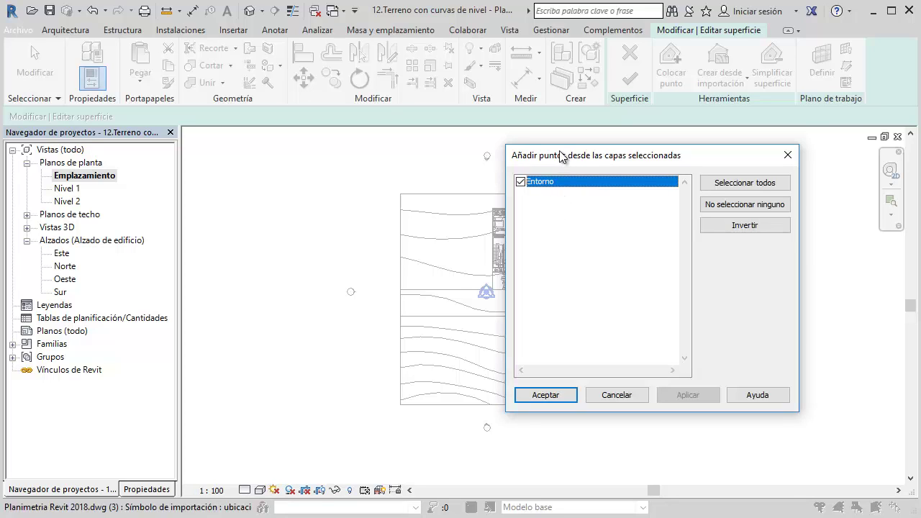
mouse_move(568, 157)
left_mouse_down()
mouse_move(555, 132)
mouse_move(610, 169)
mouse_move(615, 151)
mouse_move(262, 153)
left_mouse_up()
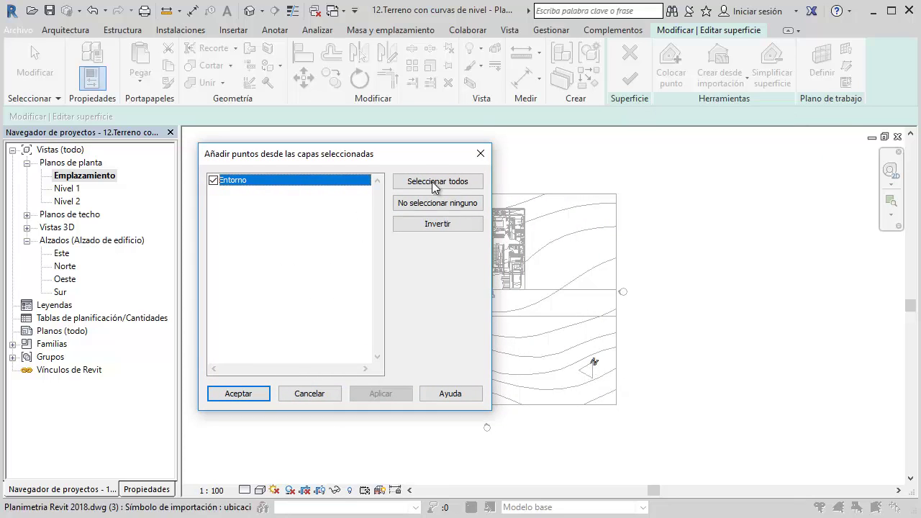
left_click_drag(360, 153, 331, 146)
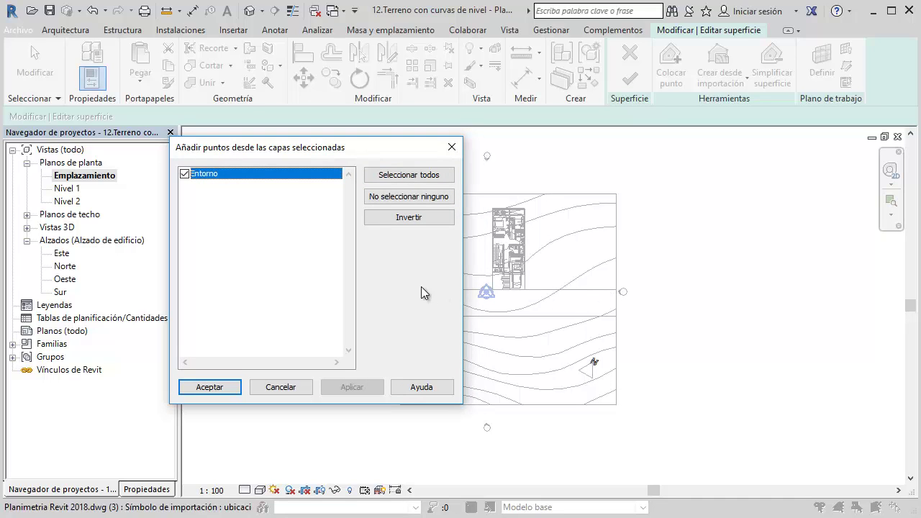
left_click_drag(393, 149, 731, 112)
left_click(551, 351)
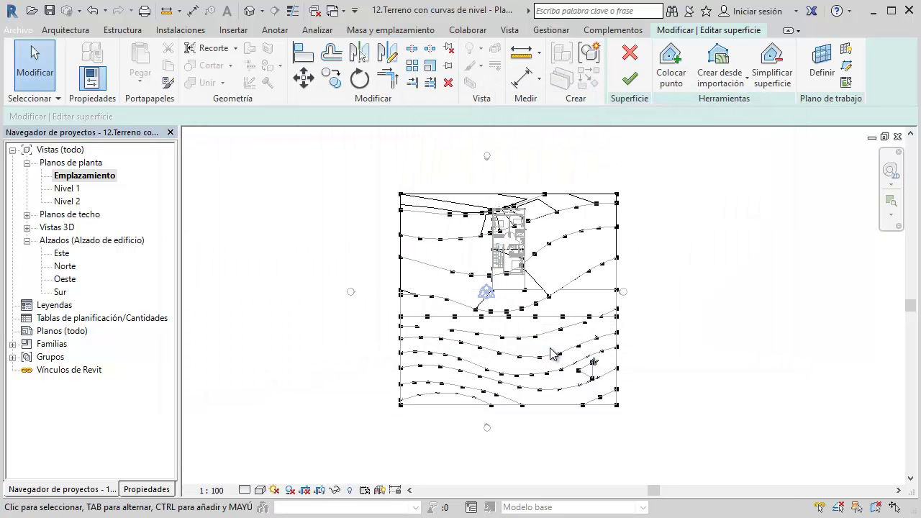
Step: Finish the surface and inspect it in the 3D view from several angles
left_click(630, 81)
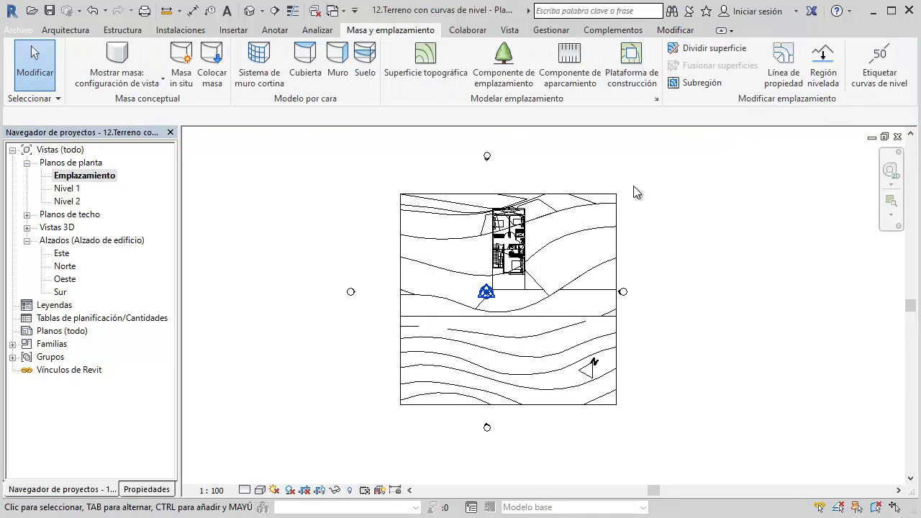
left_click(249, 10)
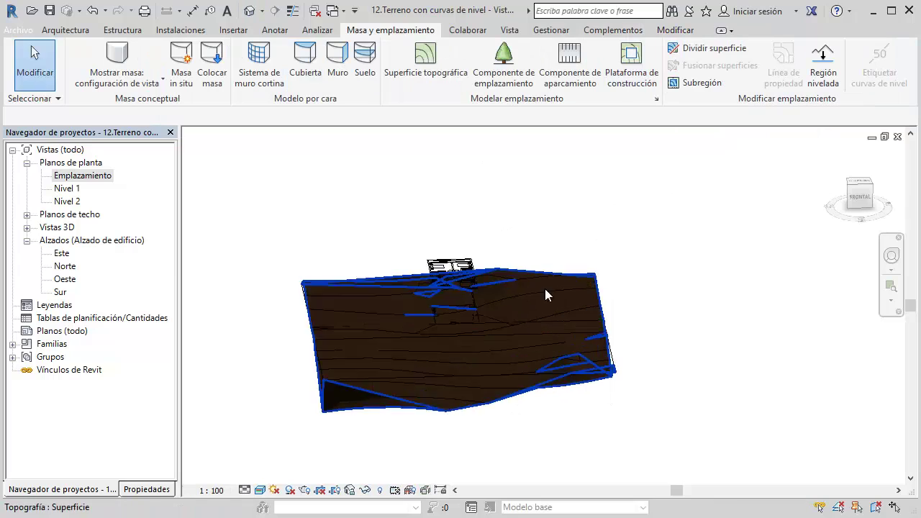
mouse_move(494, 310)
middle_mouse_down("shift")
mouse_move(504, 295)
mouse_move(397, 283)
mouse_move(339, 307)
mouse_move(719, 304)
middle_mouse_up("shift")
scroll(727, 259, "up", 2)
scroll(685, 265, "up", 2)
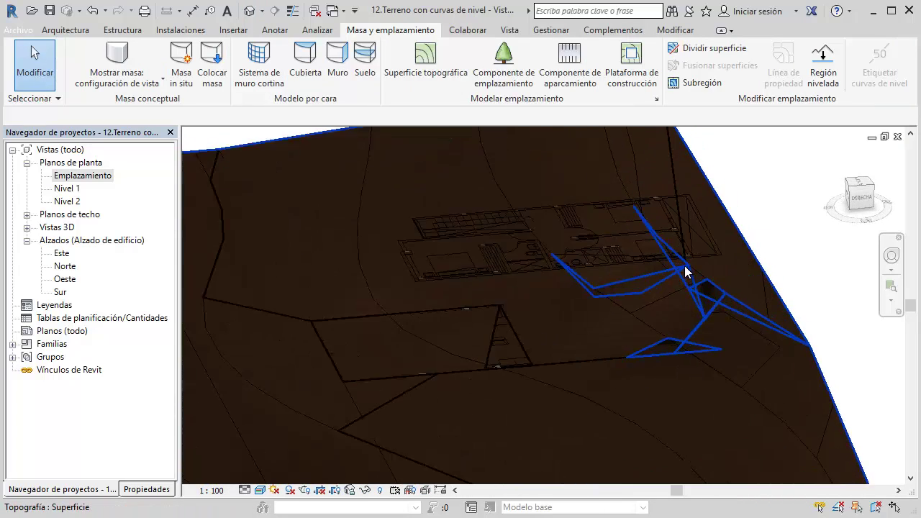
scroll(526, 351, "up", 2)
scroll(526, 351, "up", 2)
scroll(504, 356, "down", 4)
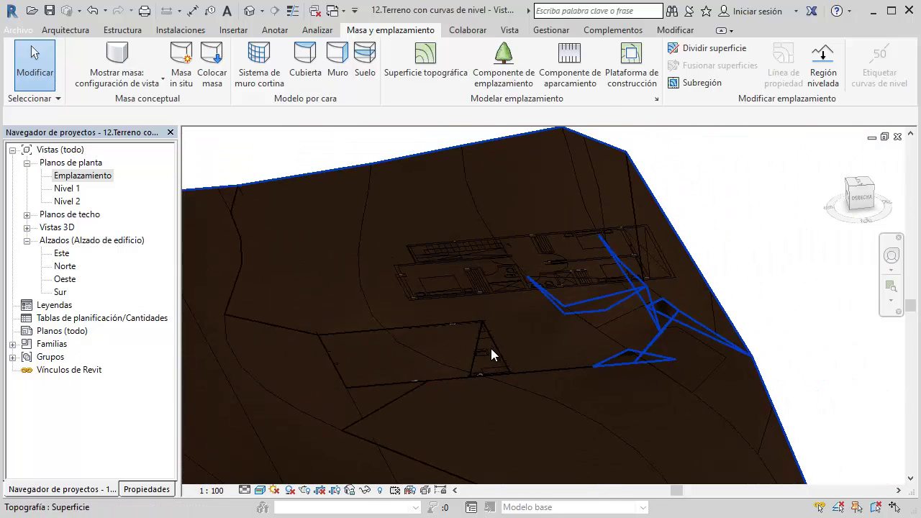
mouse_move(419, 389)
middle_mouse_down()
mouse_move(574, 407)
mouse_move(580, 344)
middle_mouse_up()
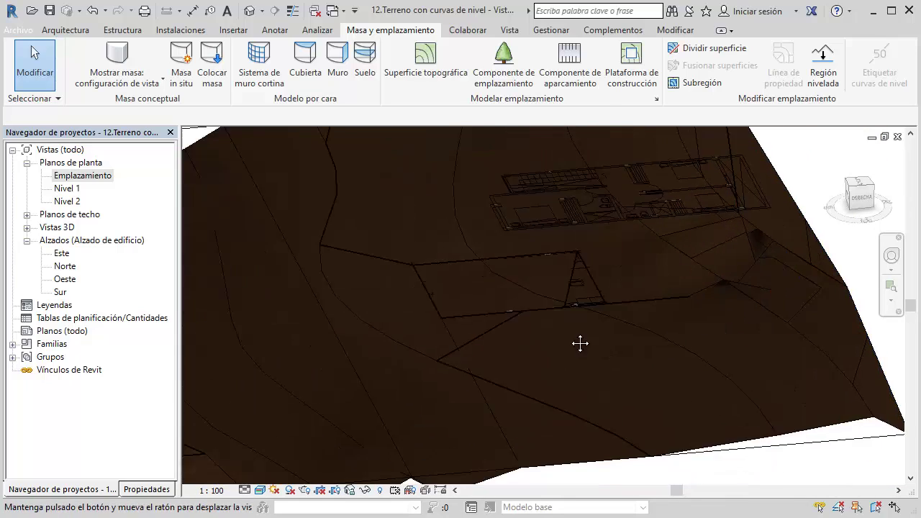
scroll(608, 314, "down", 3)
scroll(492, 345, "down", 1)
scroll(389, 374, "up", 3)
scroll(416, 347, "up", 2)
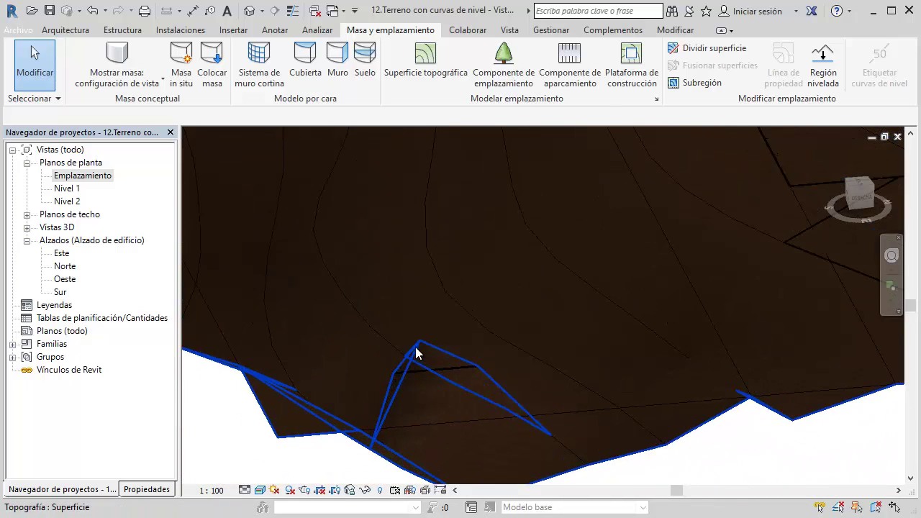
scroll(452, 354, "down", 3)
scroll(581, 283, "down", 4)
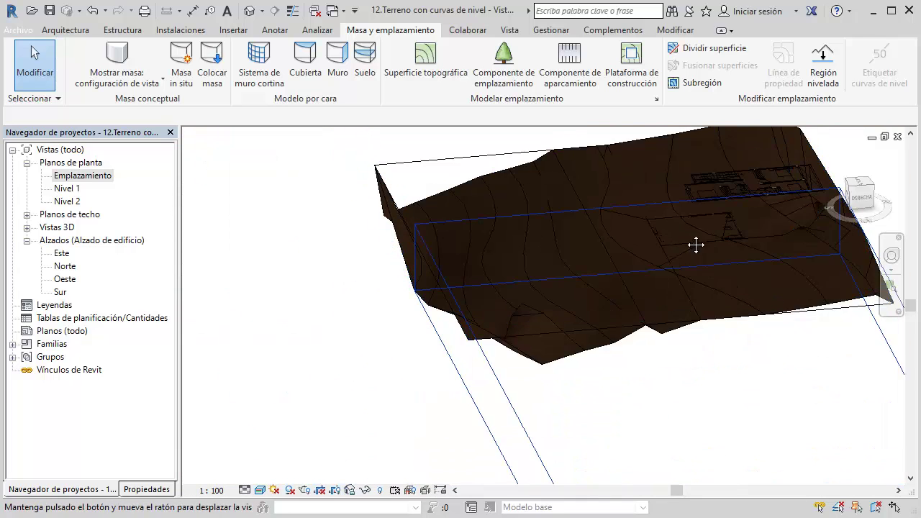
middle_click_drag(695, 245, 560, 302)
Step: Re-enter surface editing, cancel the surface with Sí, then view the site from the ViewCube top
double_click(565, 298)
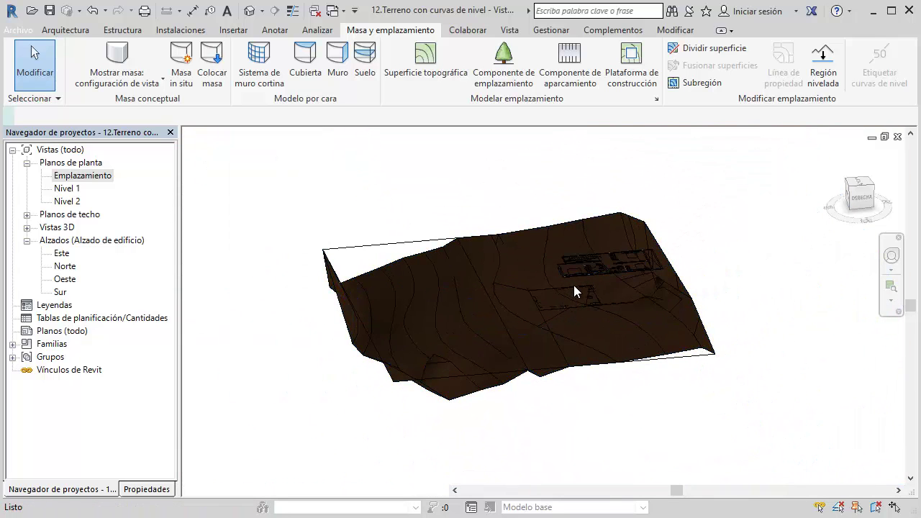
left_click(631, 55)
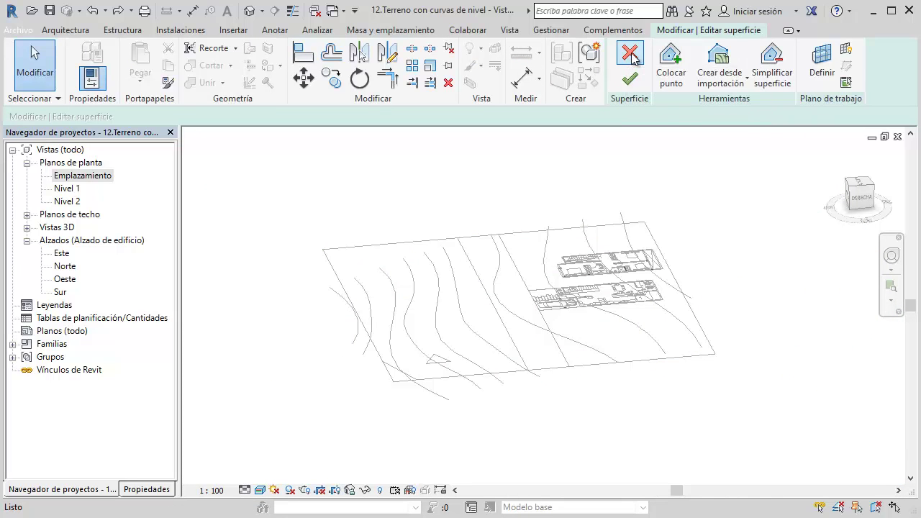
left_click(630, 55)
left_click(523, 293)
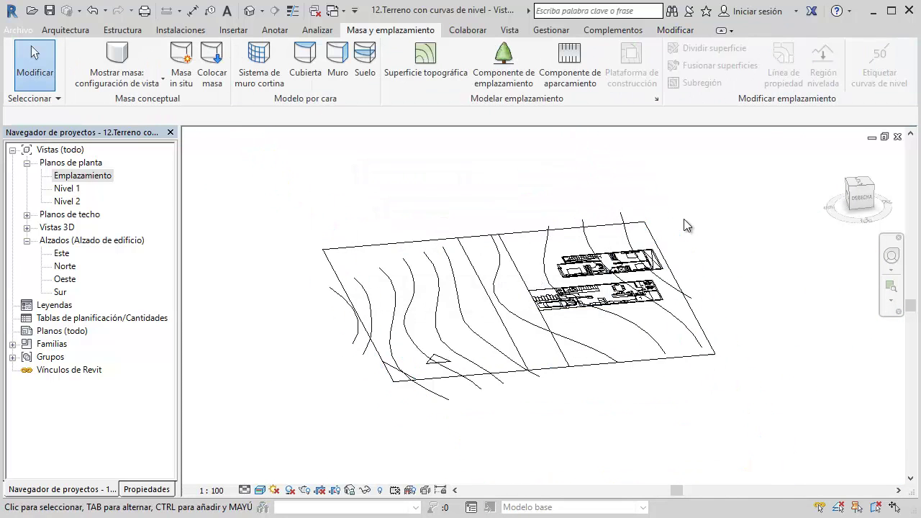
mouse_move(720, 231)
middle_mouse_down("shift")
mouse_move(736, 265)
mouse_move(846, 168)
middle_mouse_up("shift")
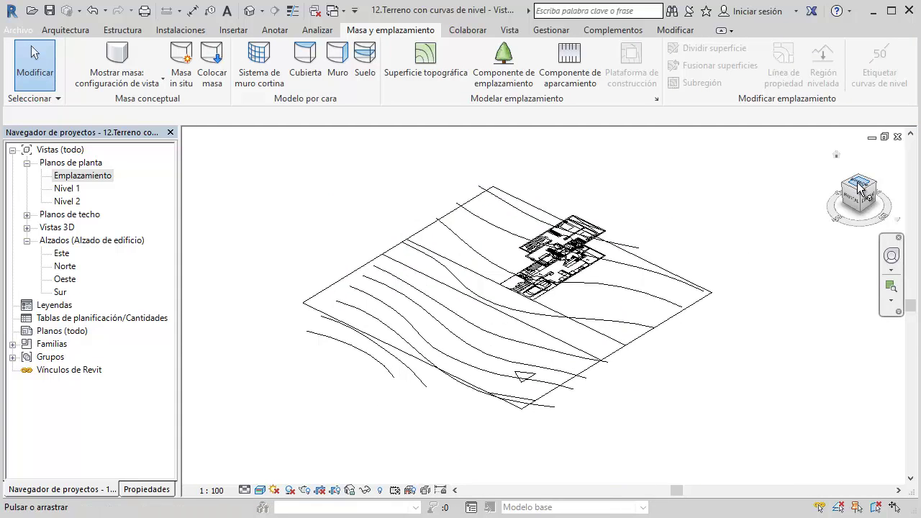
left_click(858, 185)
scroll(540, 308, "up", 3)
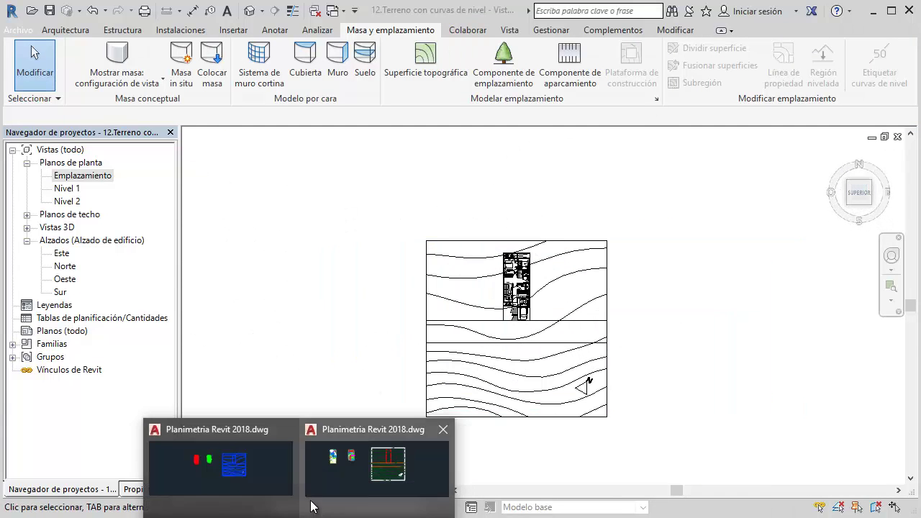
left_click(367, 478)
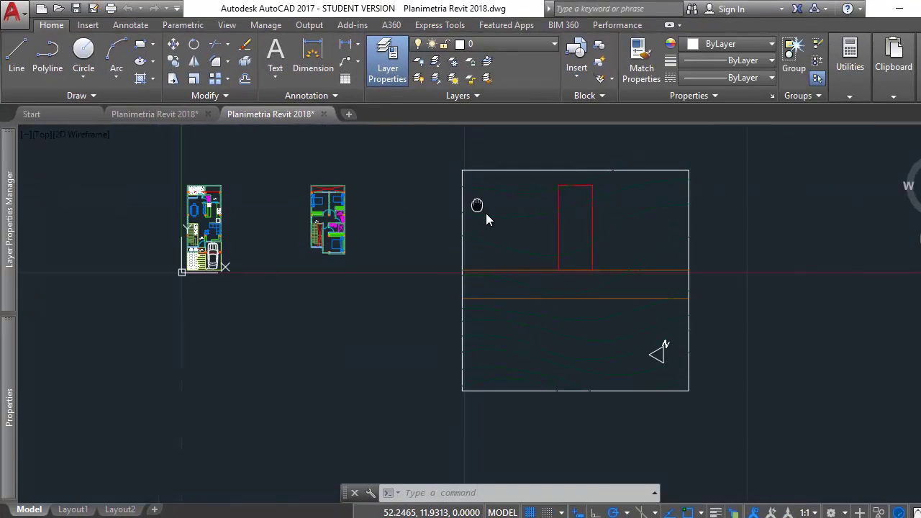
middle_click_drag(486, 219, 520, 284)
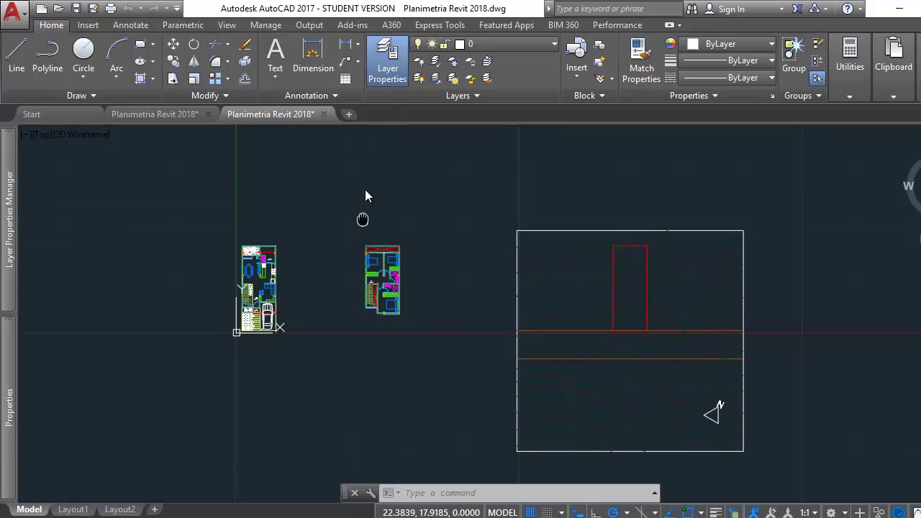
middle_click_drag(365, 209, 369, 150)
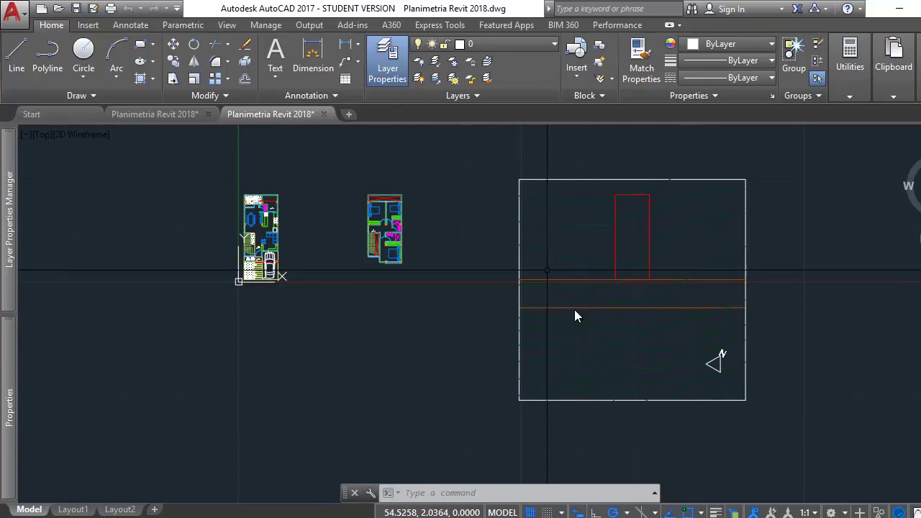
middle_click_drag(583, 306, 547, 245)
left_click(517, 211)
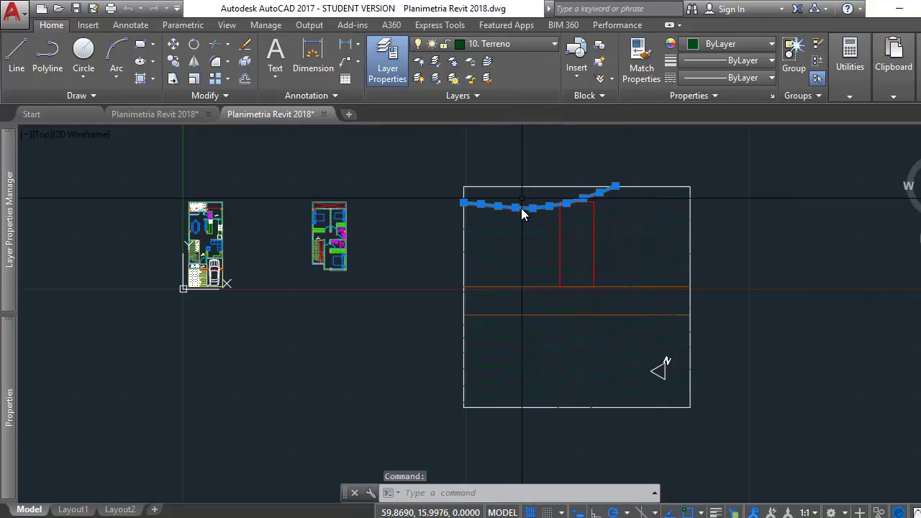
key("Escape")
left_click(521, 233)
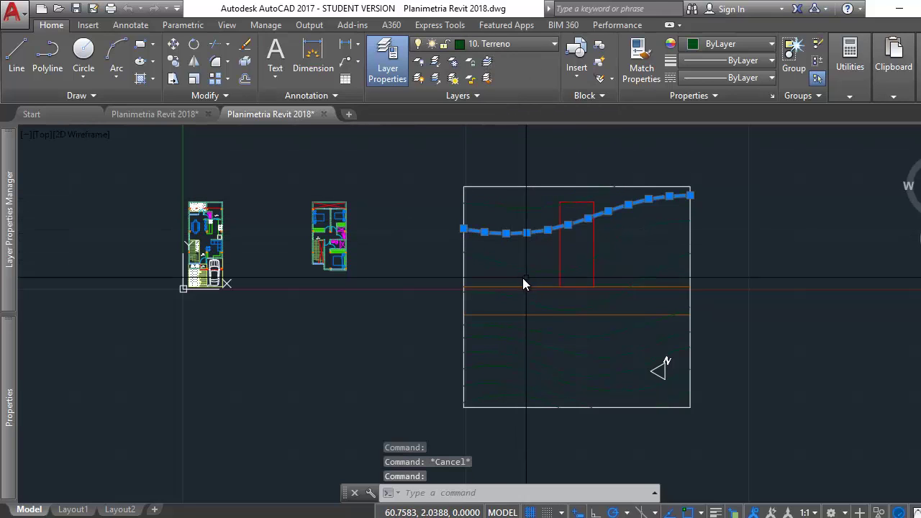
key("Escape")
left_click(514, 268)
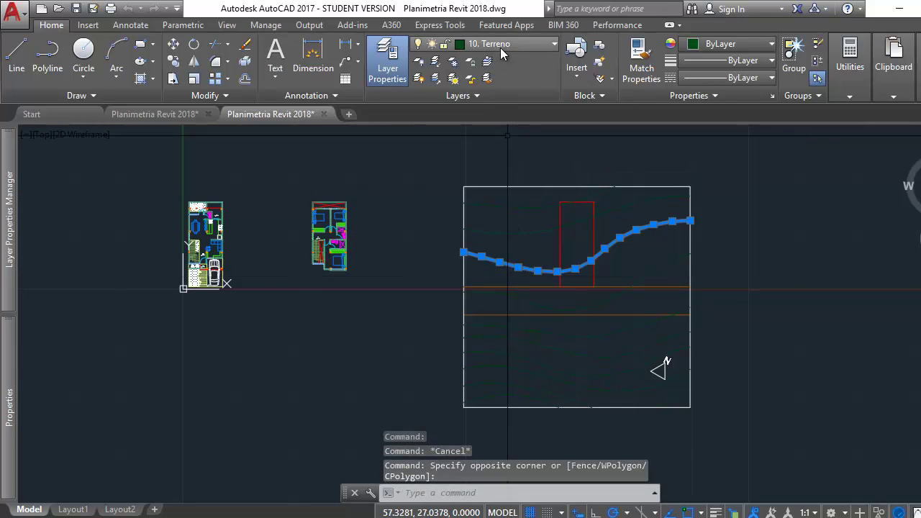
left_click_drag(513, 271, 522, 306)
key("Escape")
left_click(522, 301)
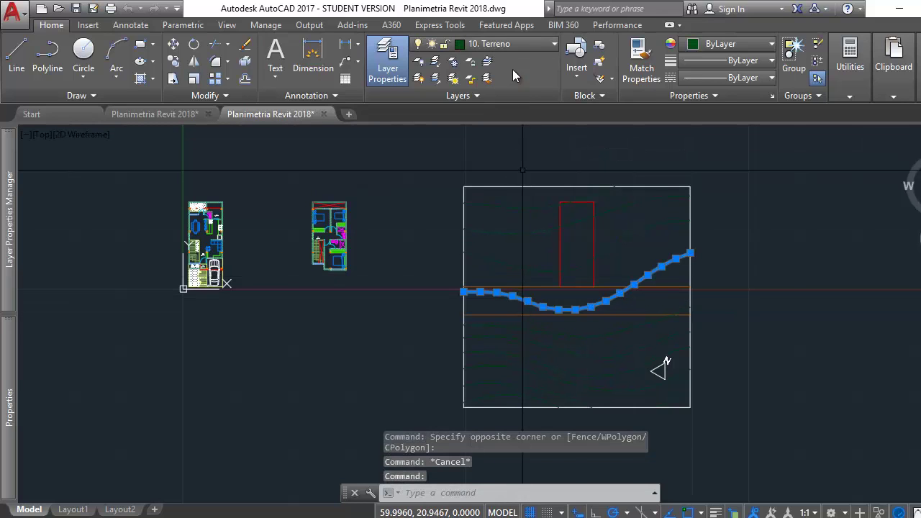
key("Delete")
left_click(536, 297)
left_click(497, 162)
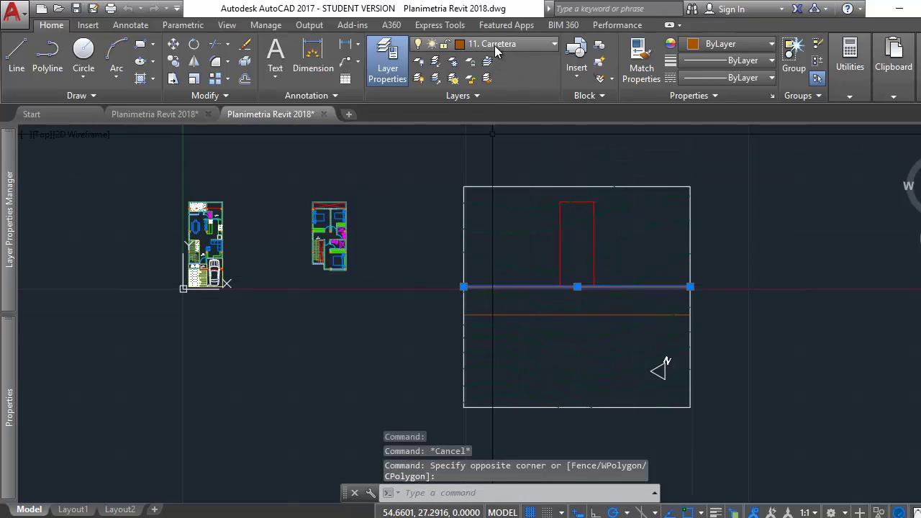
key("Escape")
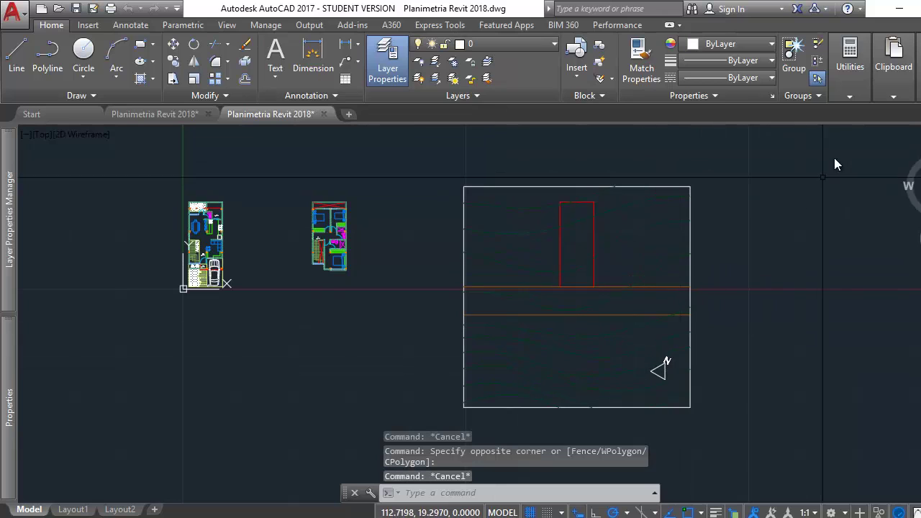
left_click(891, 15)
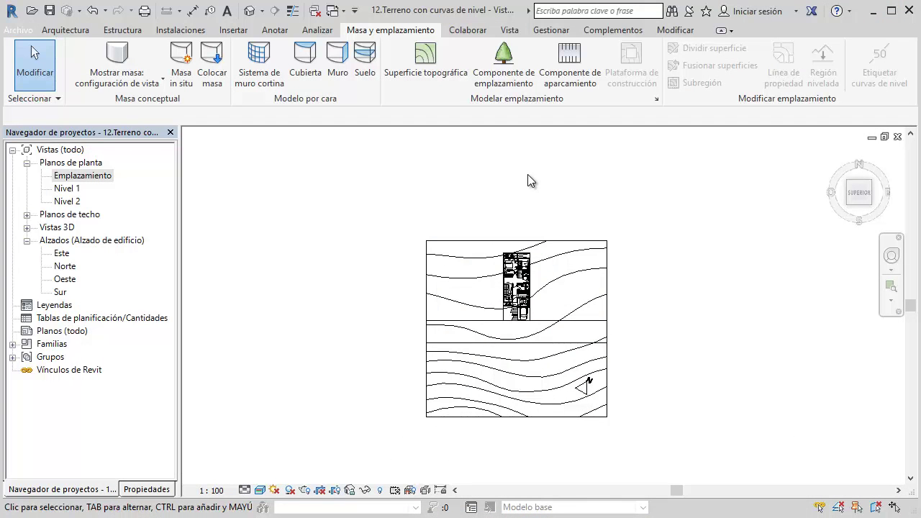
Step: Import Curvas.dwg with all layers and original colours, placed on Nivel 1
left_click(237, 28)
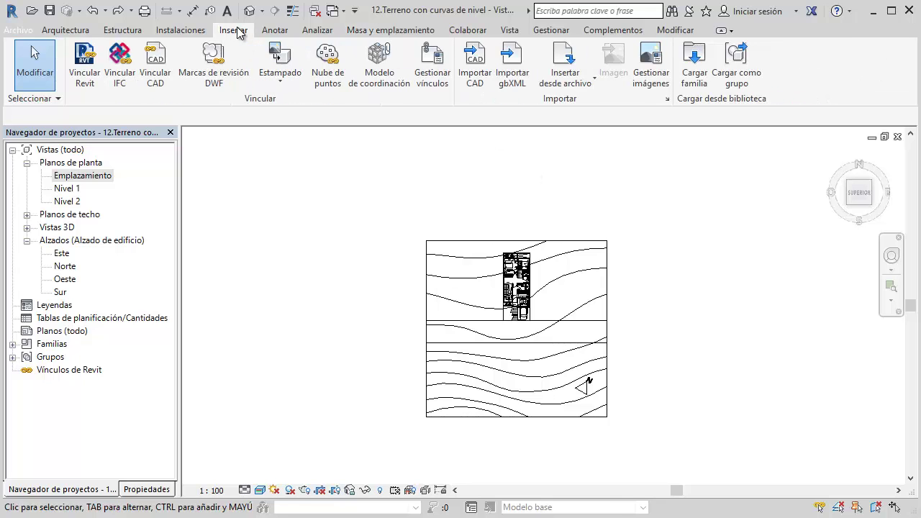
left_click(476, 64)
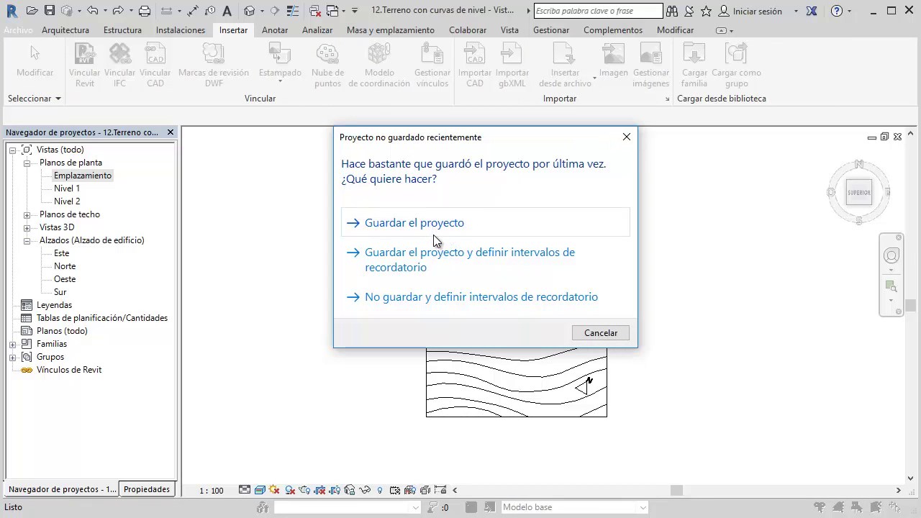
left_click(626, 137)
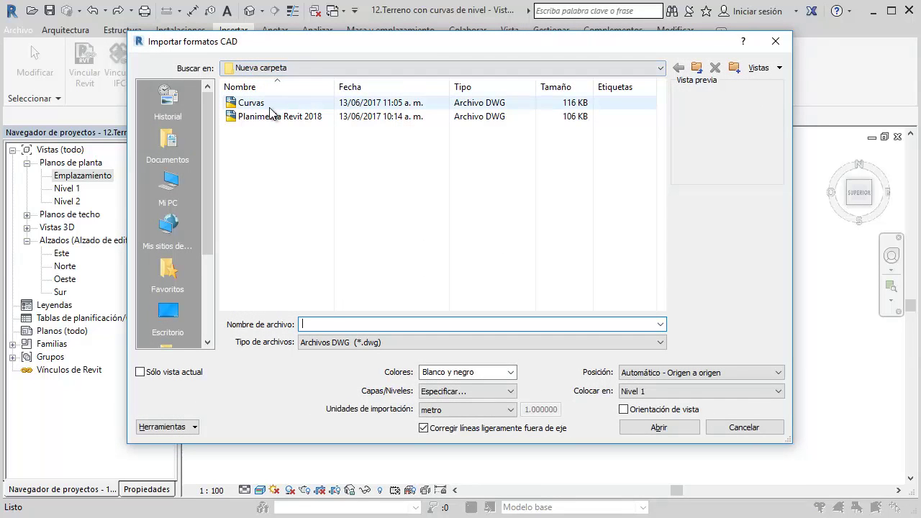
left_click(252, 103)
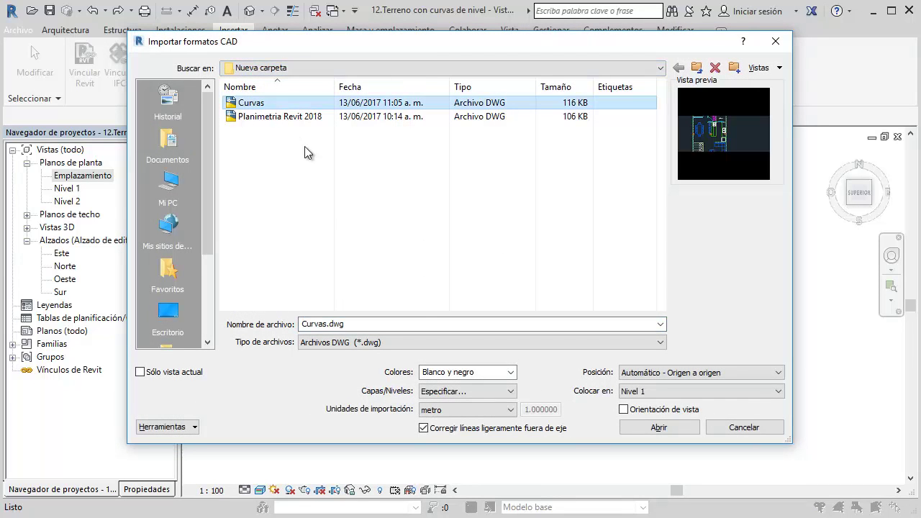
left_click(454, 395)
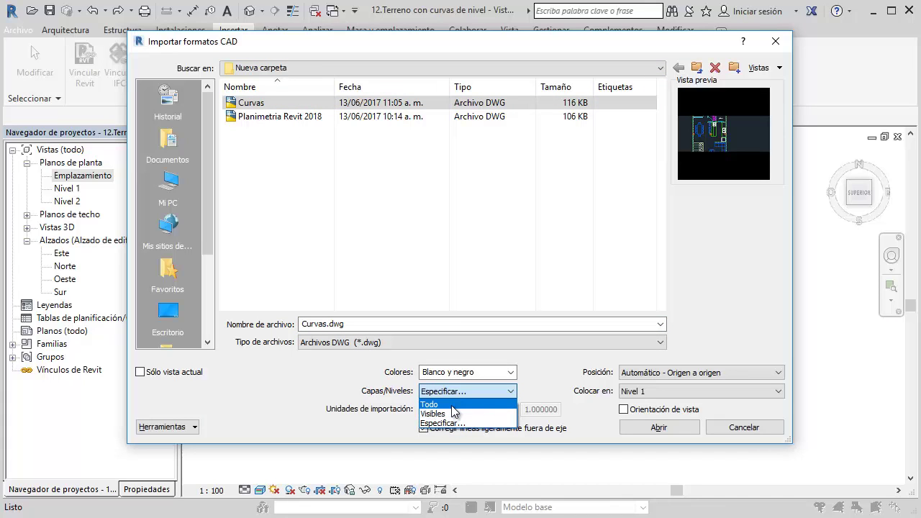
left_click(452, 405)
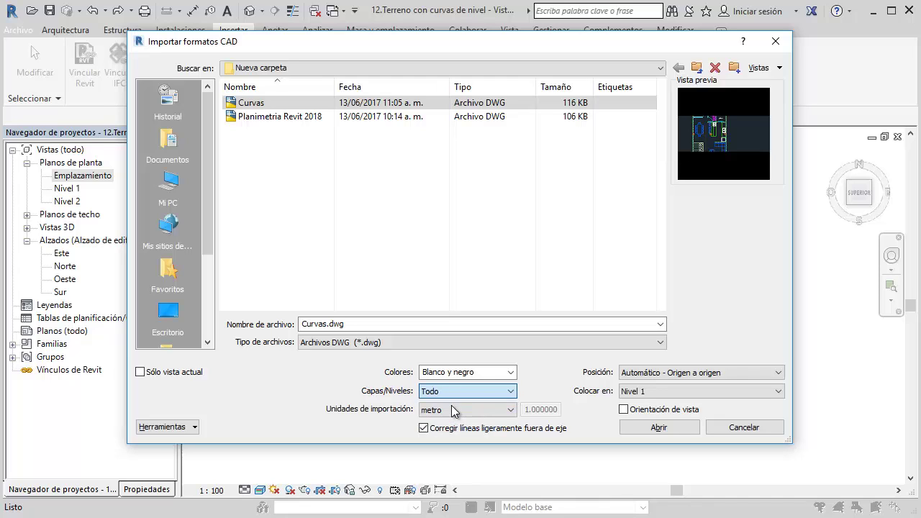
left_click(508, 373)
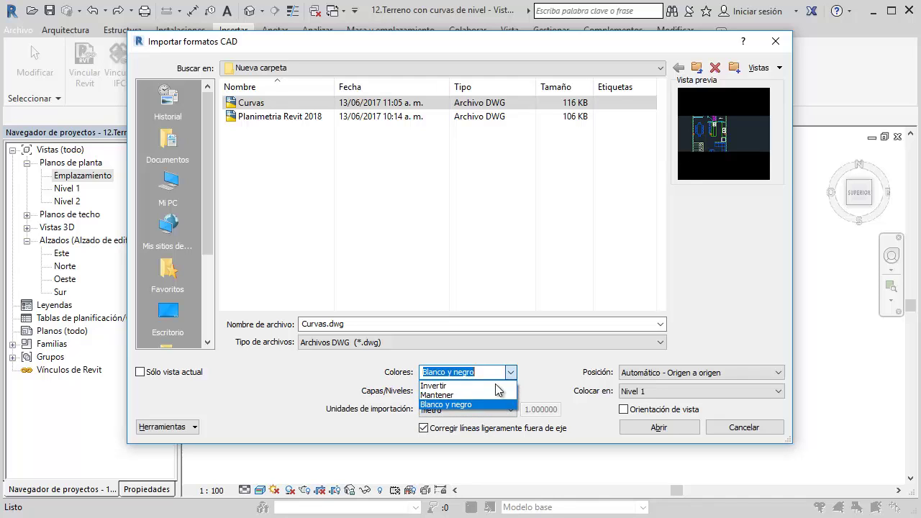
left_click(490, 396)
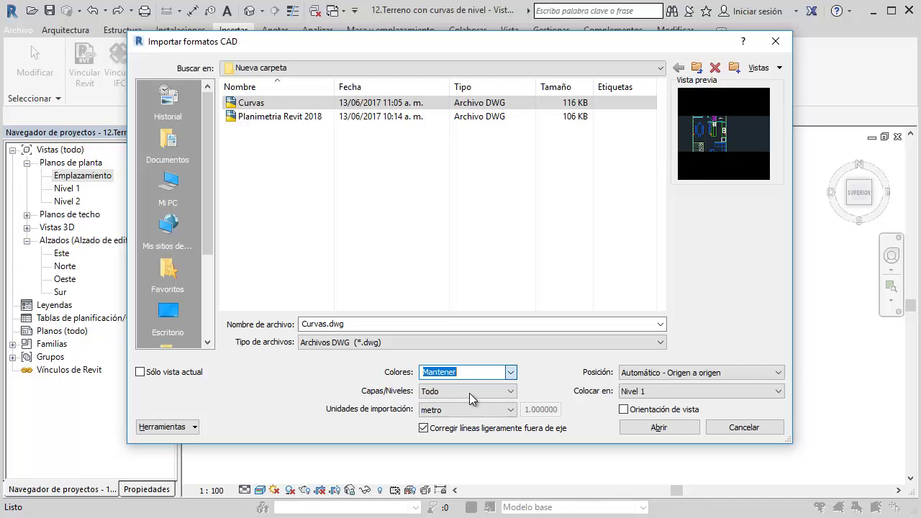
left_click(651, 427)
Step: Hide the Planimetria import's category in the Emplazamiento view
middle_click_drag(657, 325, 560, 305)
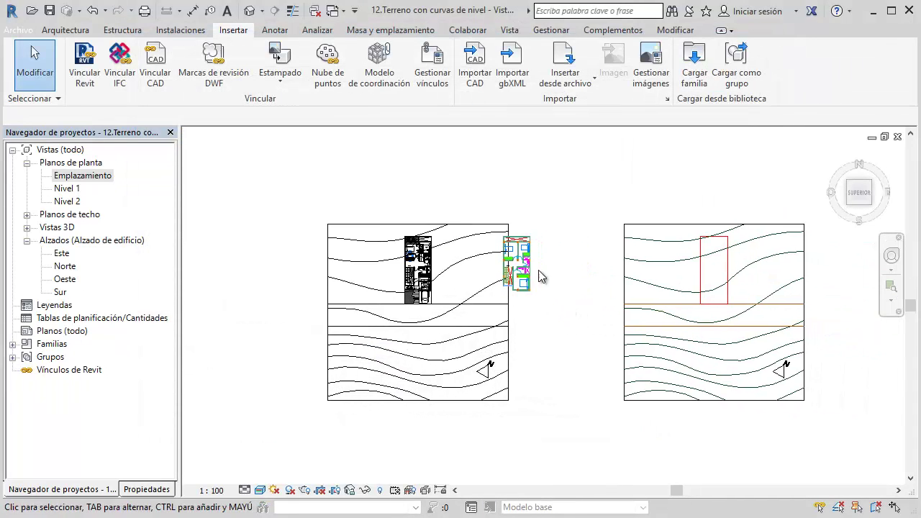
left_click(594, 259)
middle_click_drag(593, 259, 528, 238)
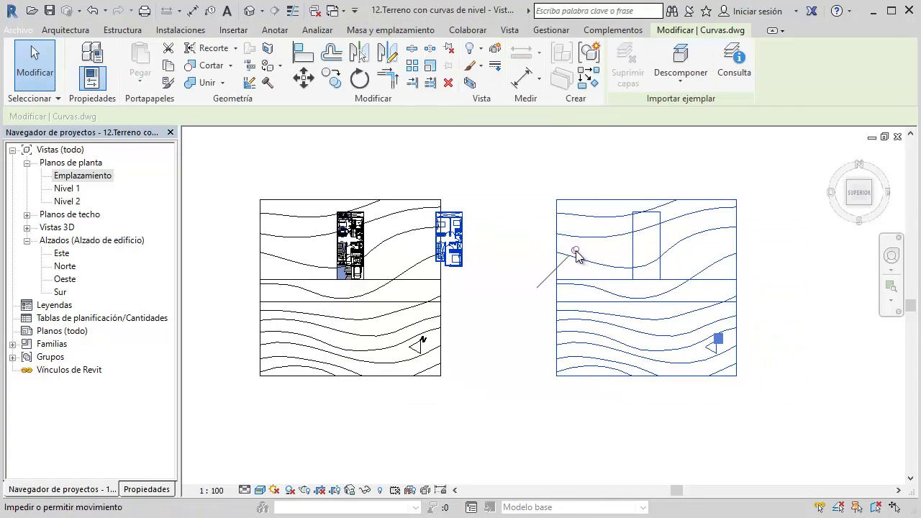
left_click(275, 210)
right_click(281, 175)
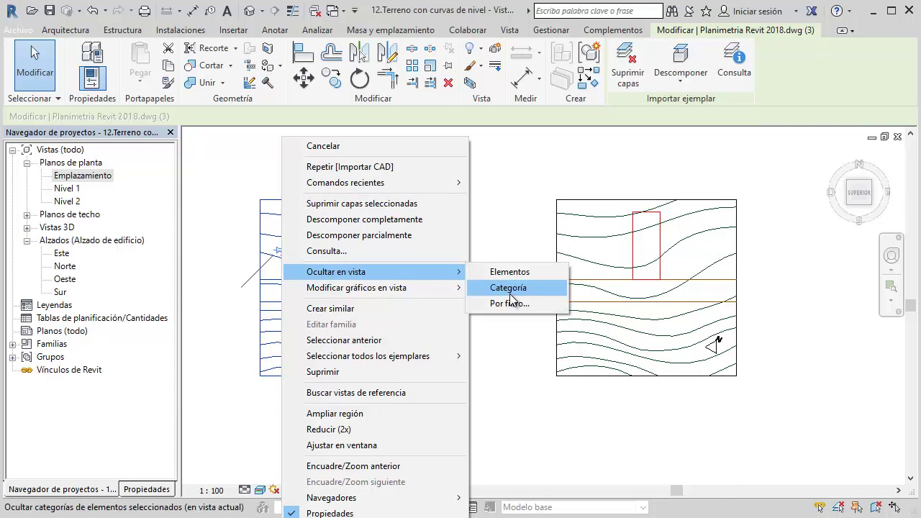
left_click(514, 289)
Step: Move Curvas.dwg from one endpoint onto the house plan's corner
left_click(564, 210)
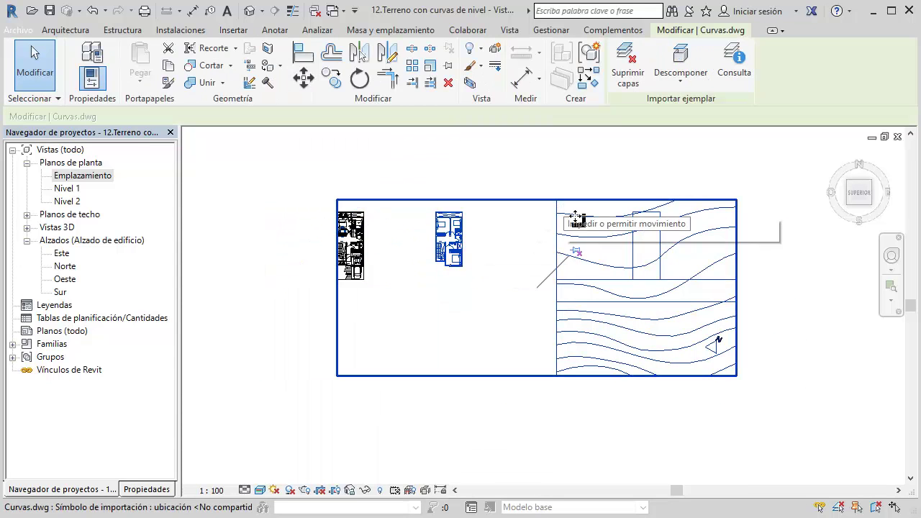
left_click(304, 79)
left_click(632, 213)
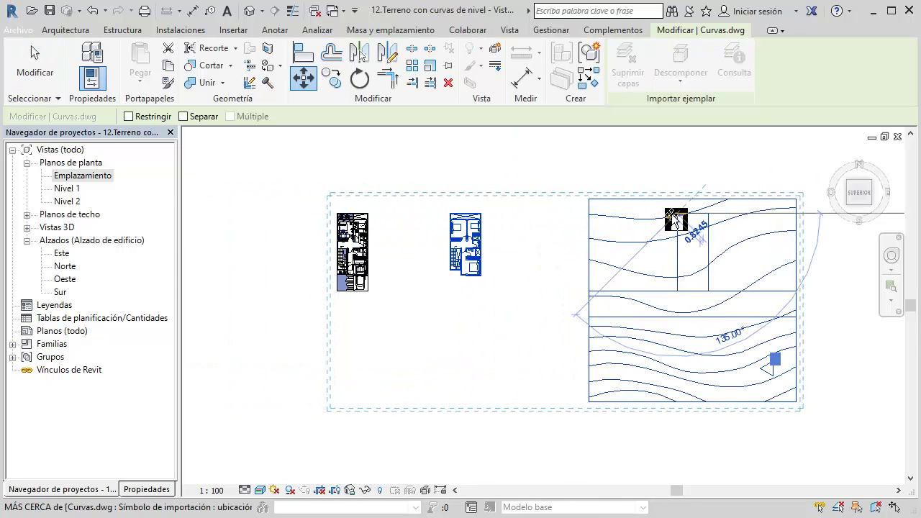
scroll(337, 213, "up", 2)
scroll(345, 216, "up", 3)
scroll(345, 217, "up", 2)
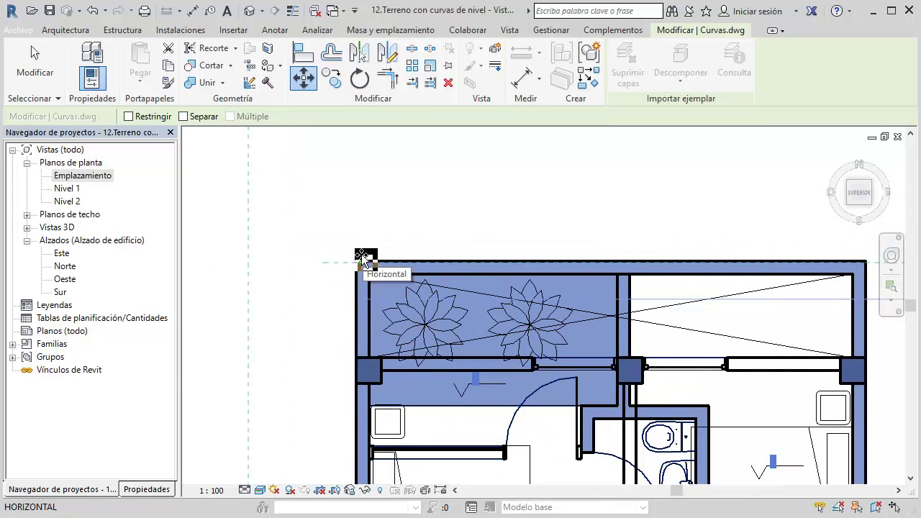
left_click(358, 262)
scroll(346, 208, "down", 5)
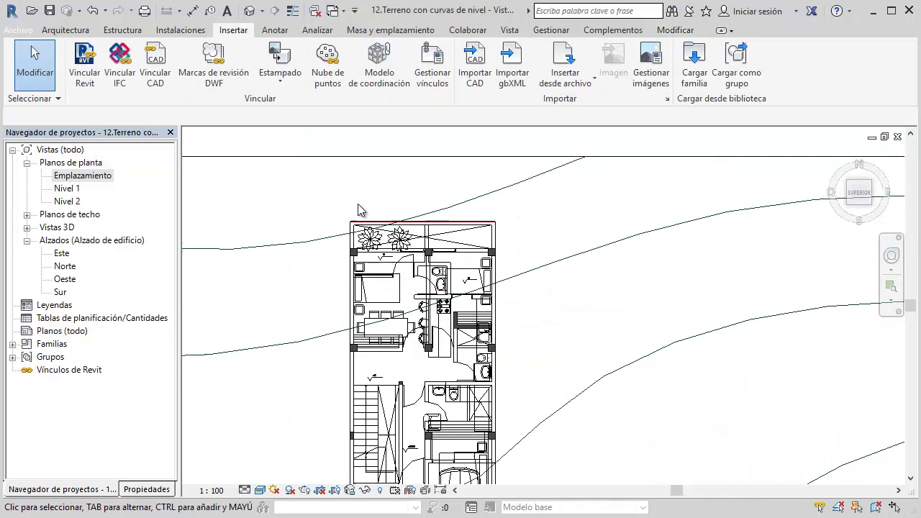
scroll(360, 209, "down", 5)
scroll(363, 212, "down", 3)
left_click(428, 253)
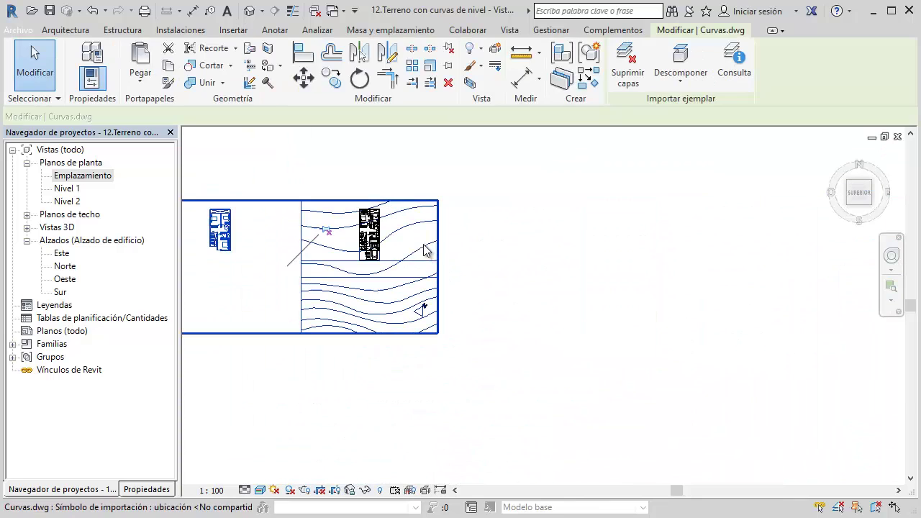
middle_click_drag(432, 252, 547, 251)
left_click(505, 172)
left_click(379, 30)
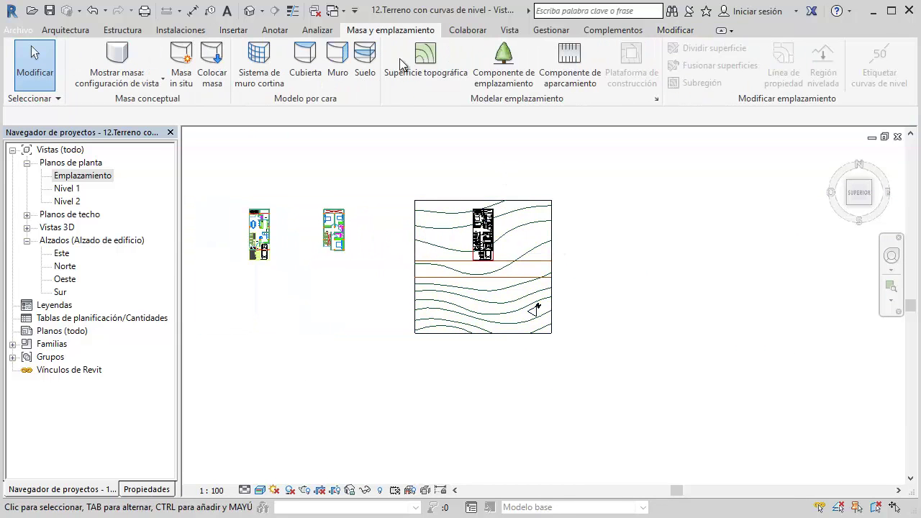
left_click(425, 72)
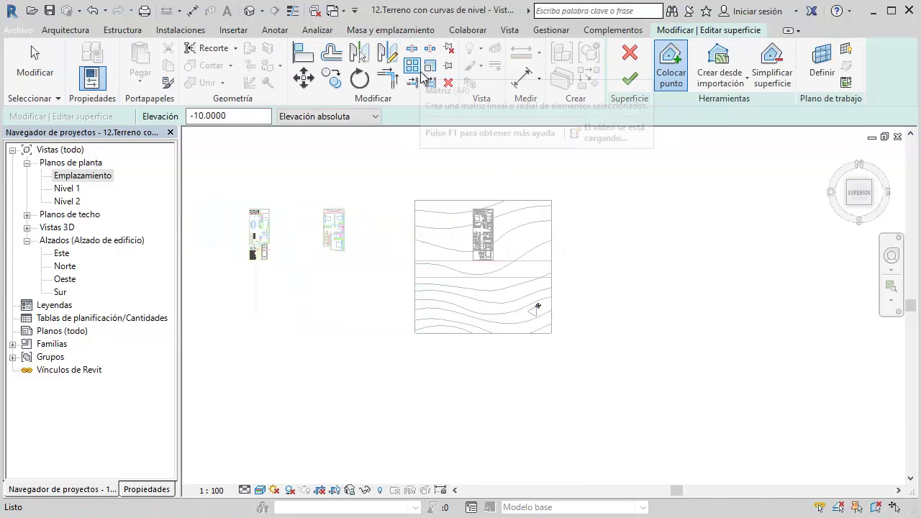
left_click(716, 77)
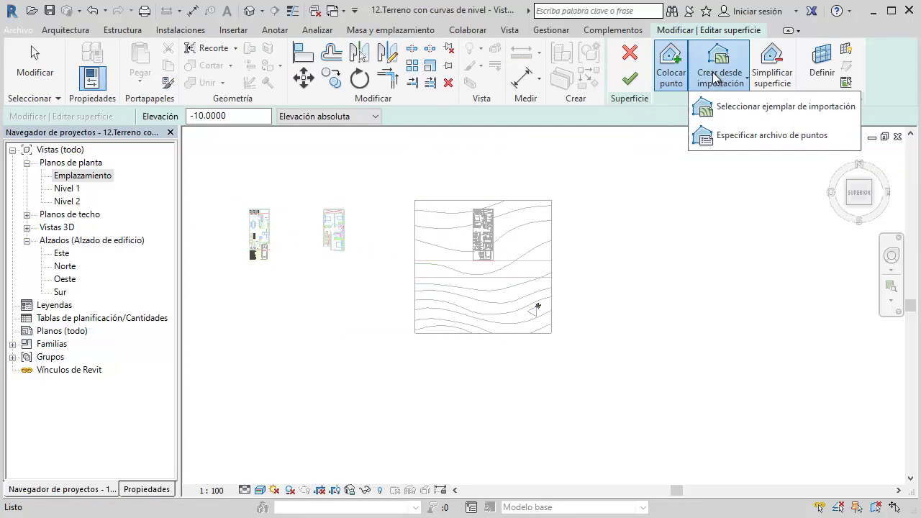
left_click(631, 55)
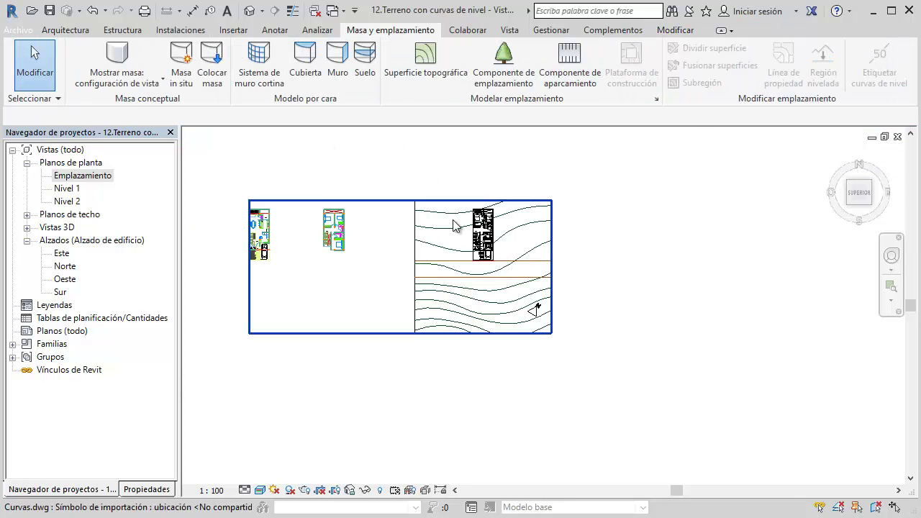
scroll(454, 226, "up", 2)
middle_click_drag(471, 240, 549, 222)
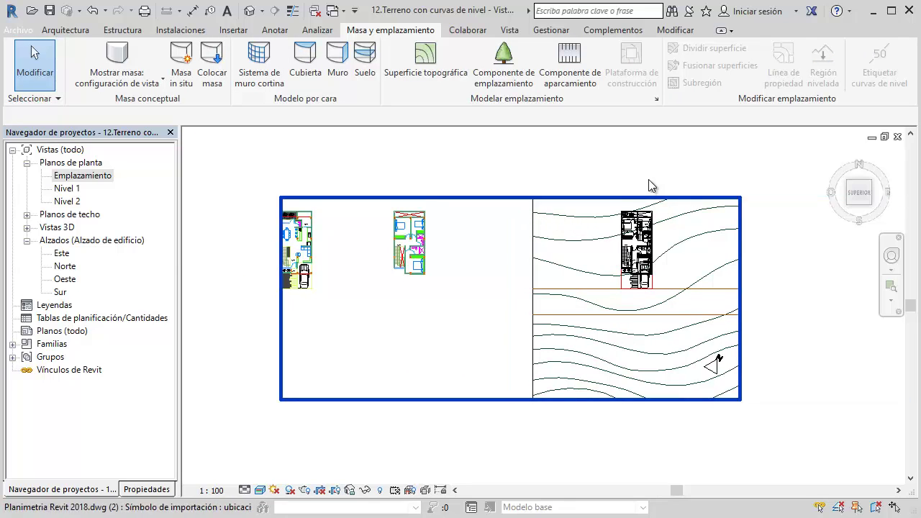
left_click(67, 31)
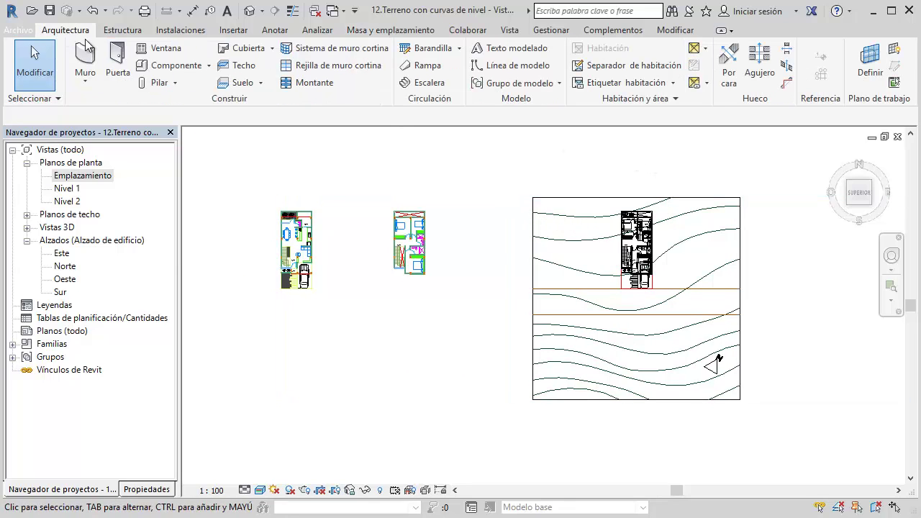
left_click(582, 205)
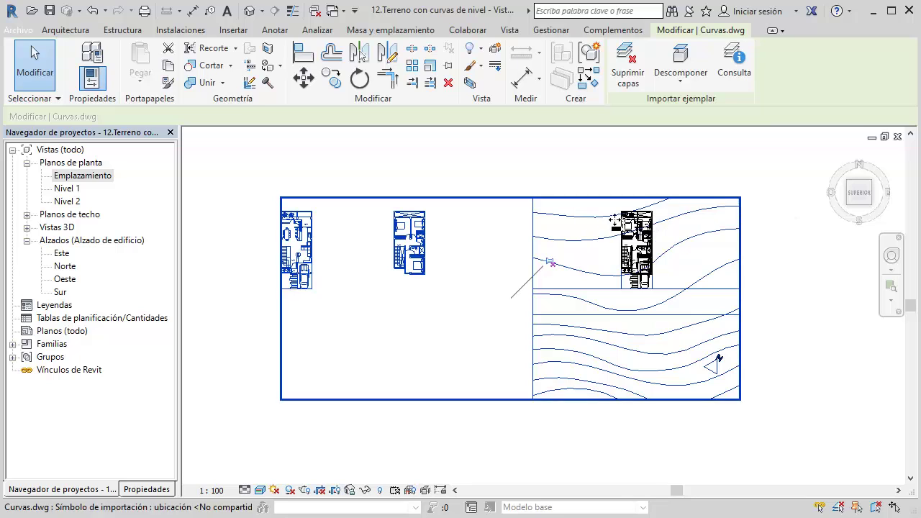
left_click(746, 67)
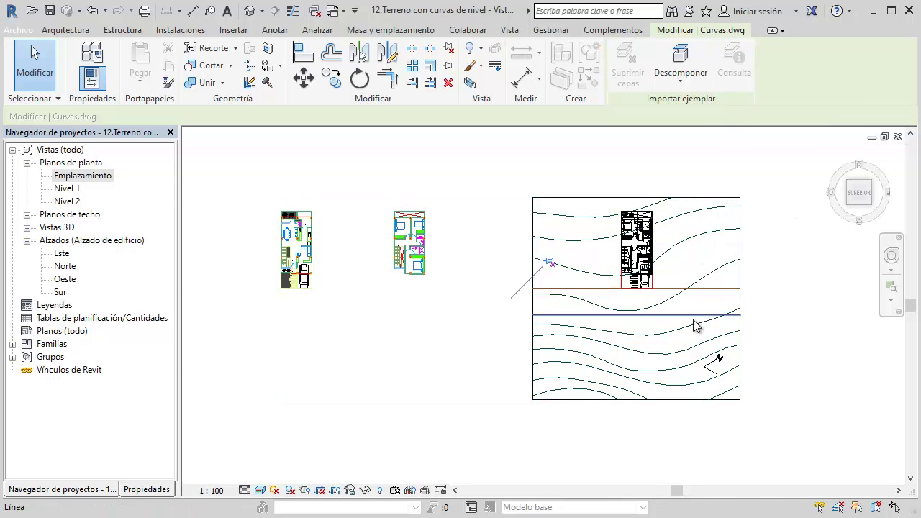
left_click(657, 374)
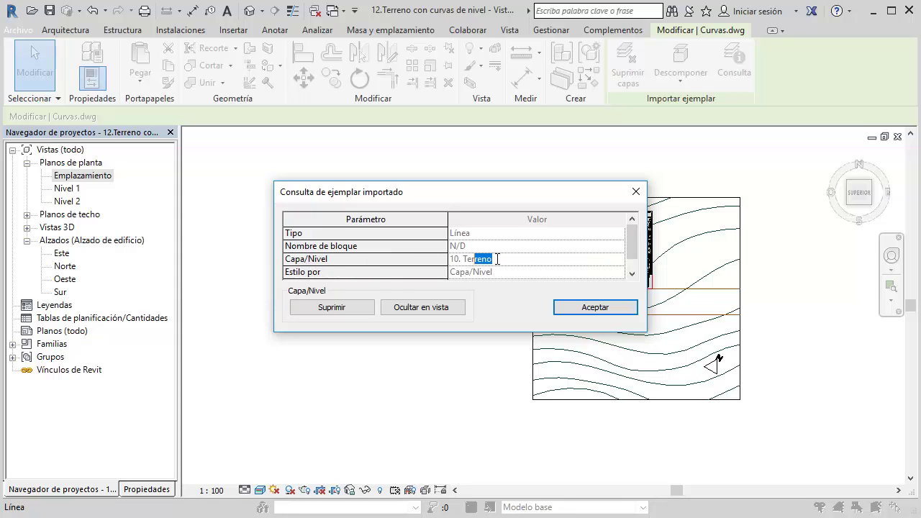
left_click(637, 188)
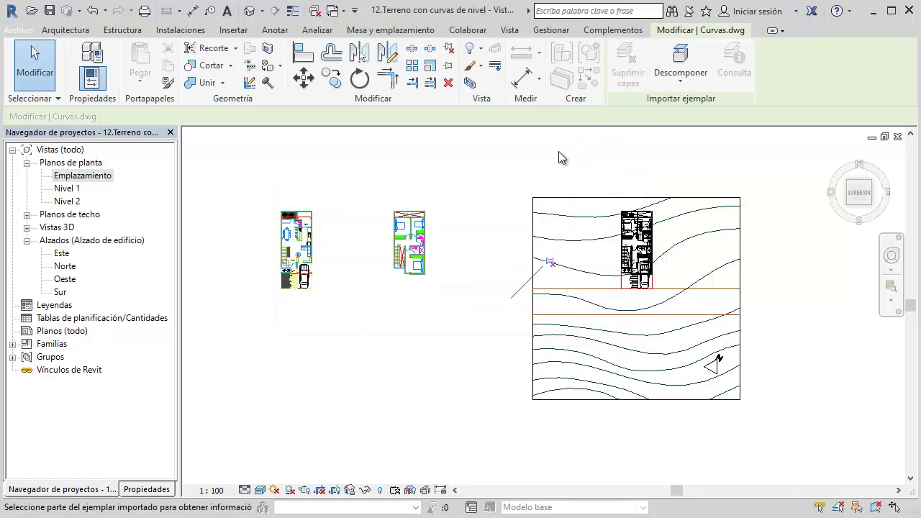
left_click(390, 32)
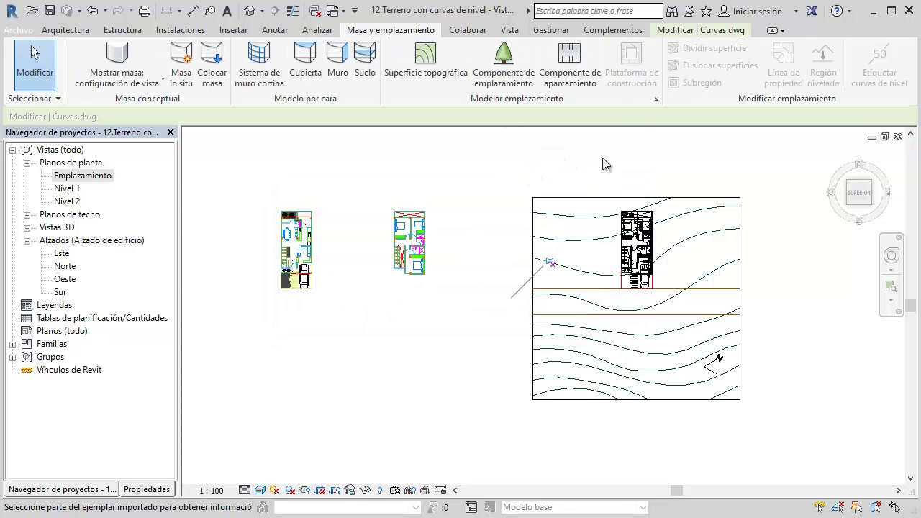
Step: Create a toposurface from Curvas.dwg using only the 10. Terreno layer
left_click(425, 65)
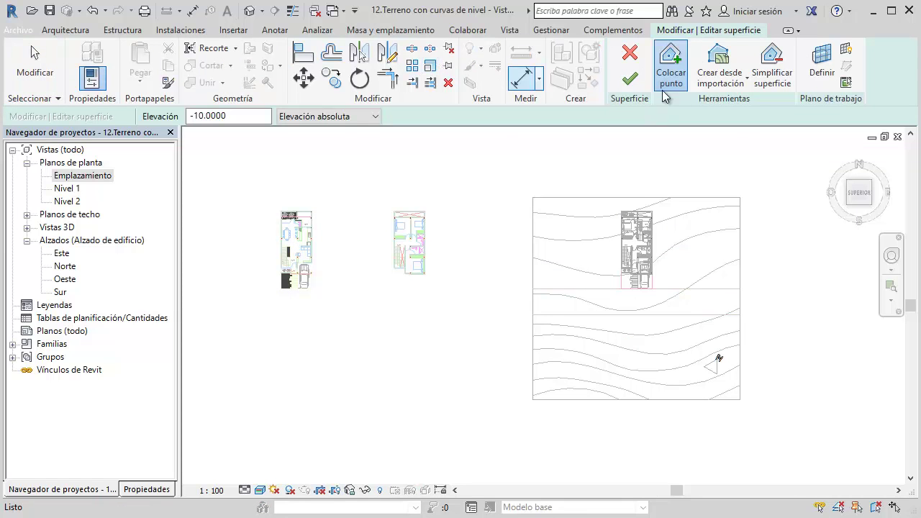
left_click(717, 72)
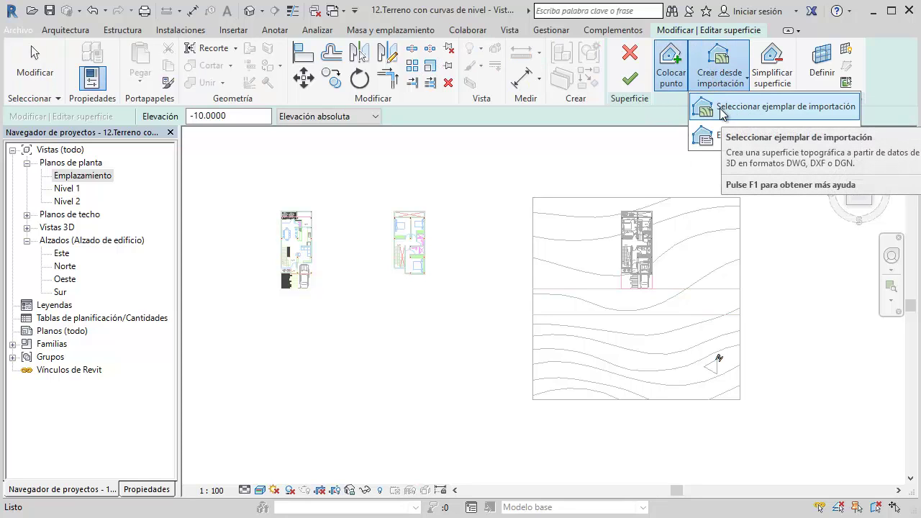
left_click(755, 107)
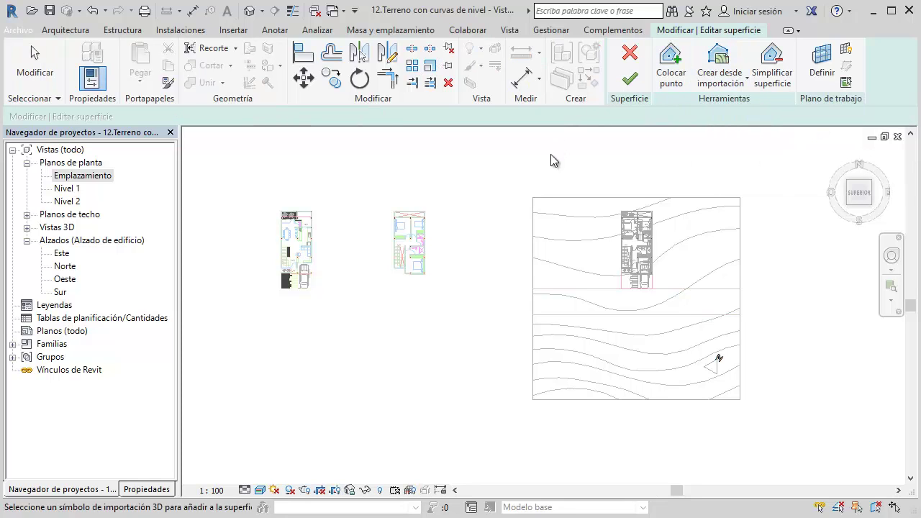
left_click(564, 218)
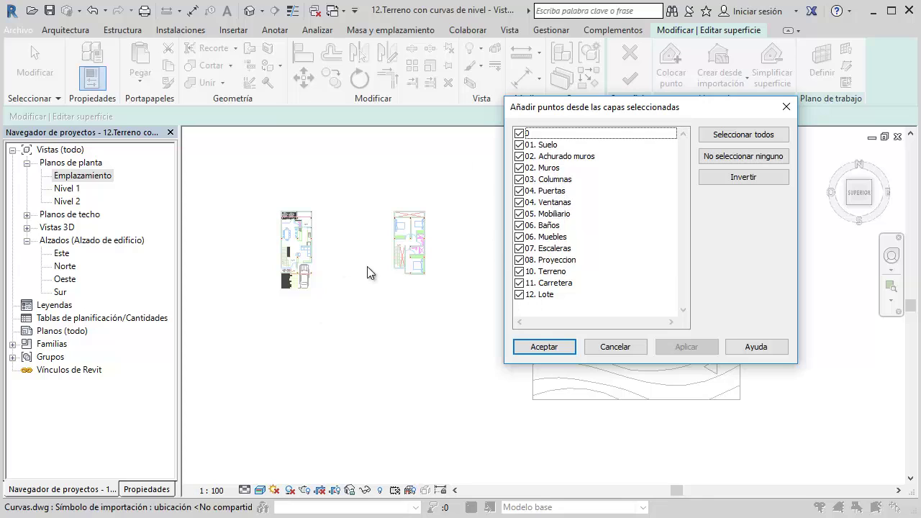
left_click(727, 159)
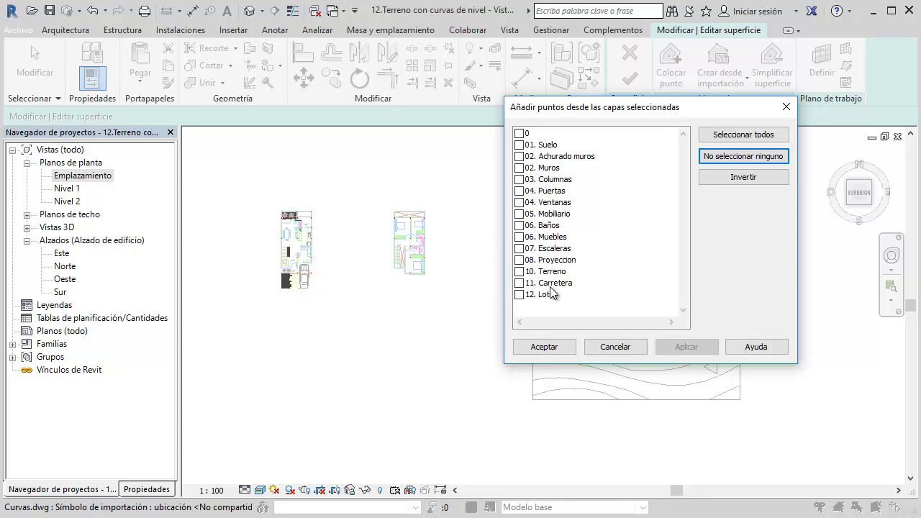
left_click(520, 272)
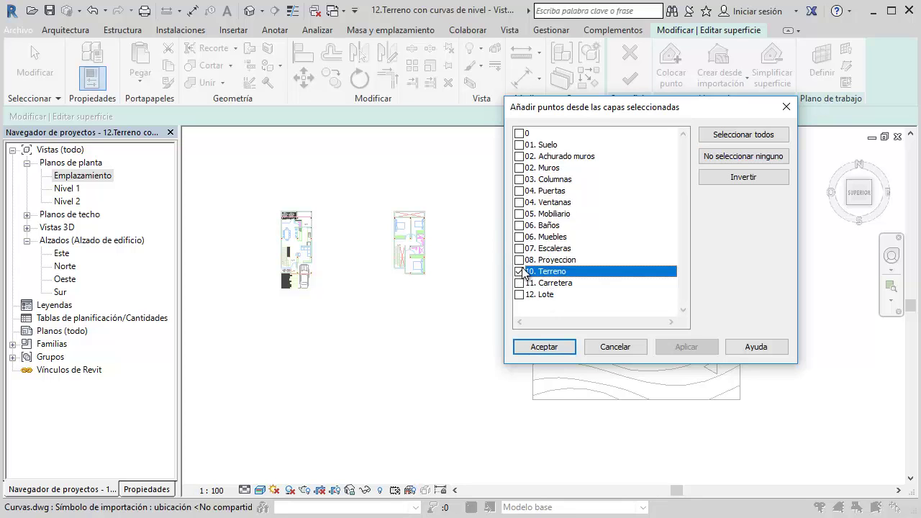
mouse_move(580, 116)
left_mouse_down()
mouse_move(415, 86)
mouse_move(336, 92)
left_mouse_up()
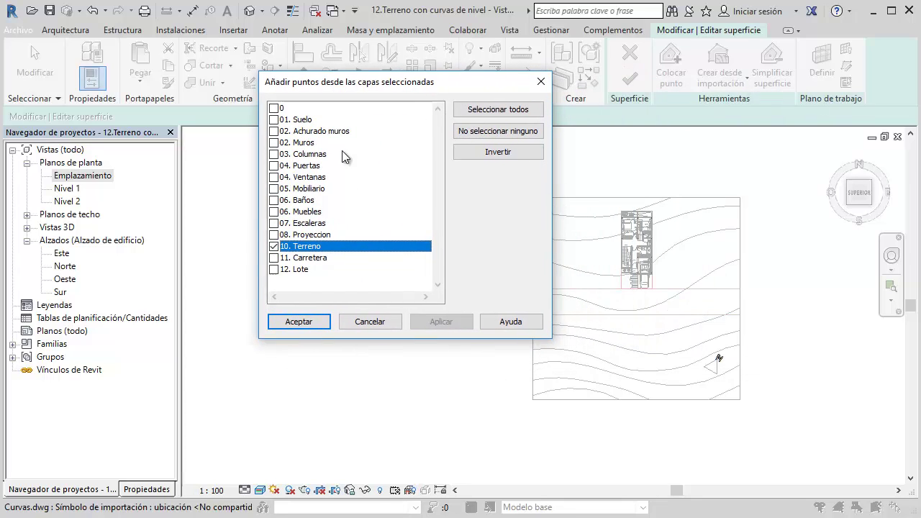
left_click(311, 323)
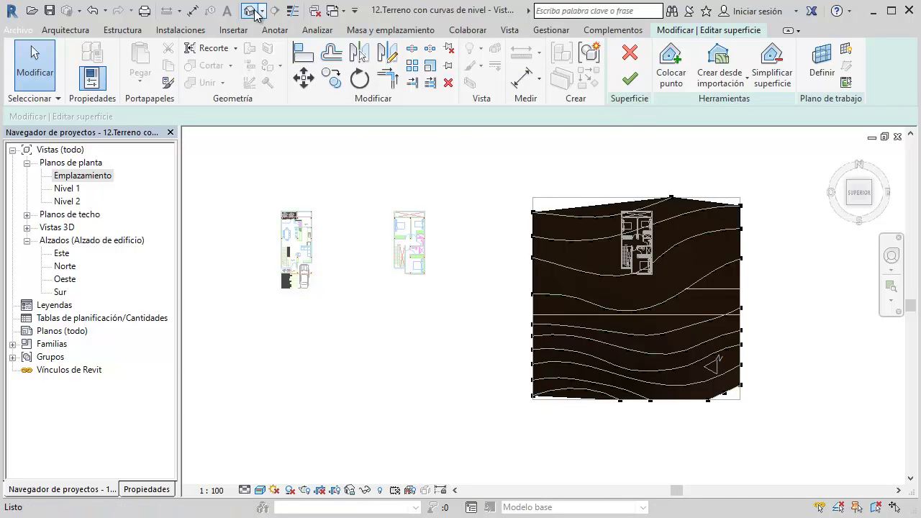
Step: Orbit around the 10. Terreno surface and finish it
middle_click_drag(694, 187, 595, 168, "shift")
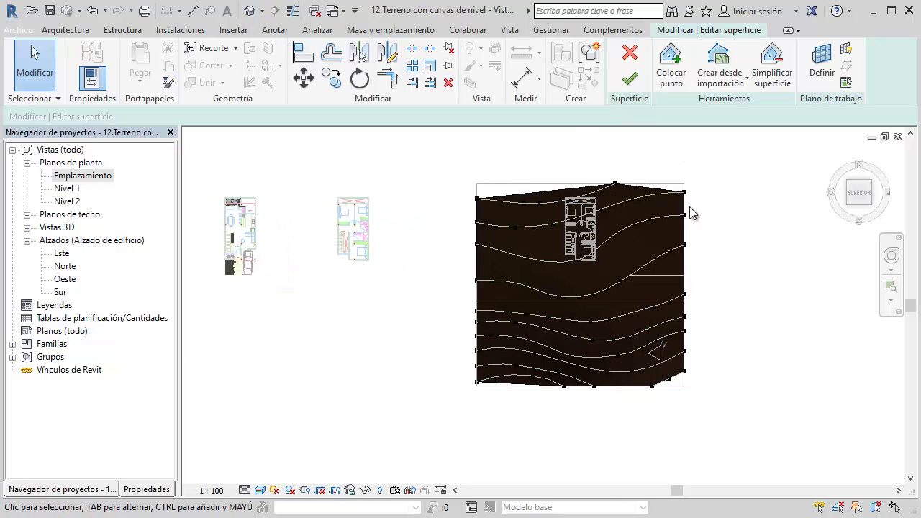
mouse_move(693, 210)
middle_mouse_down("shift")
mouse_move(630, 152)
mouse_move(662, 183)
mouse_move(696, 198)
mouse_move(669, 165)
middle_mouse_up("shift")
left_click(630, 79)
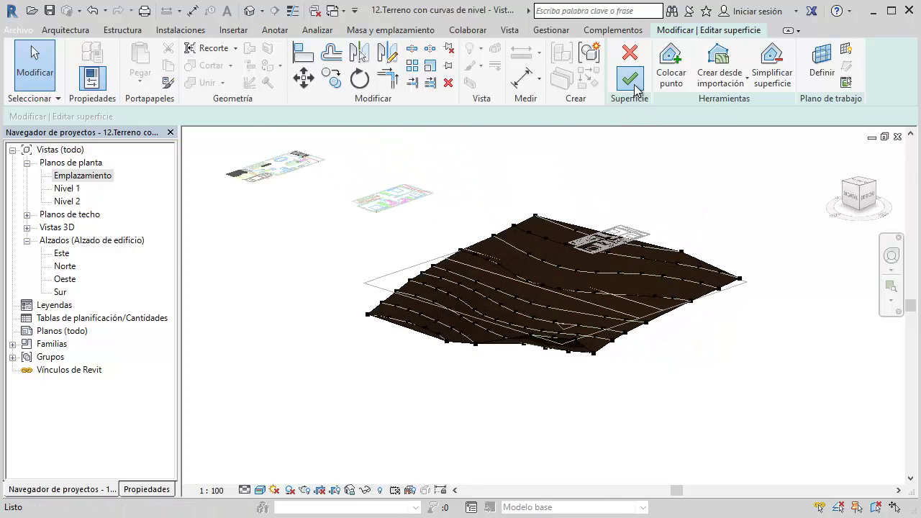
scroll(664, 268, "up", 3)
mouse_move(664, 268)
middle_mouse_down("shift")
mouse_move(569, 327)
mouse_move(462, 327)
mouse_move(434, 302)
mouse_move(506, 265)
mouse_move(586, 329)
mouse_move(609, 382)
mouse_move(602, 377)
middle_mouse_up("shift")
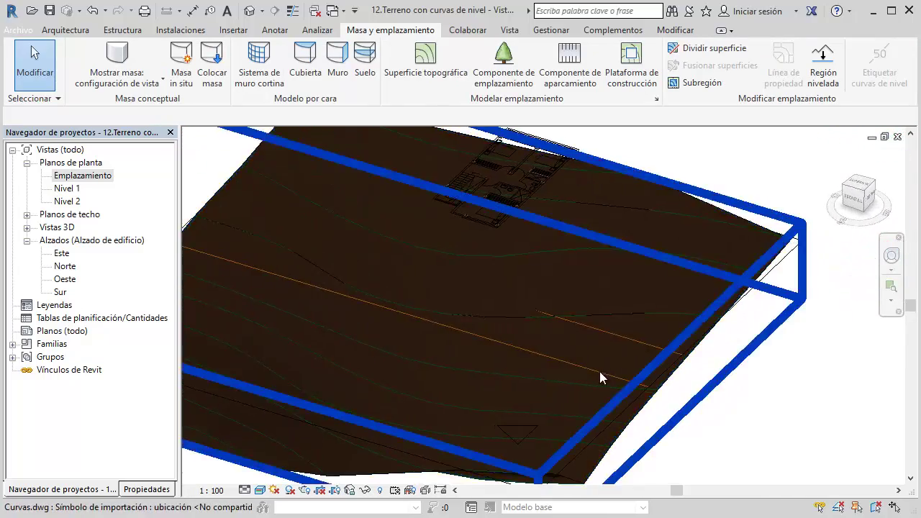
Step: Select the toposurface, reopen it with Edit Surface, and switch to the Emplazamiento site plan
left_click(609, 406)
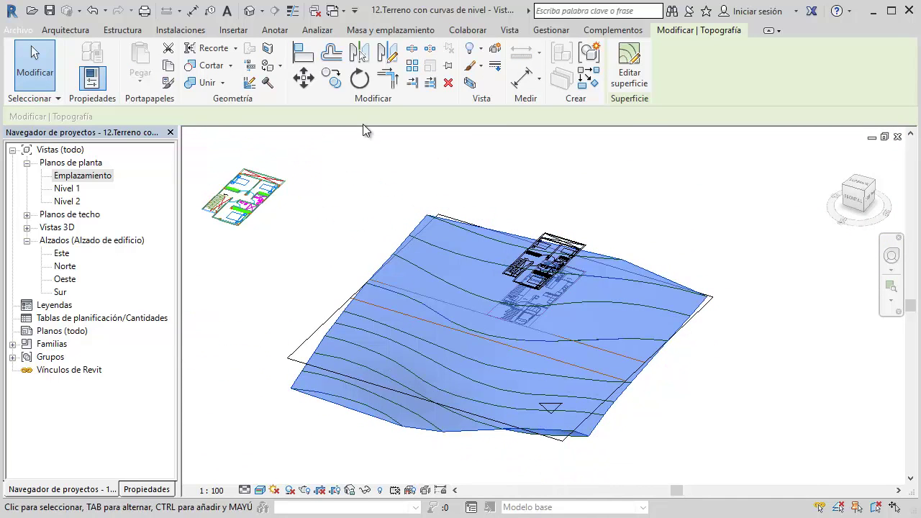
left_click(629, 64)
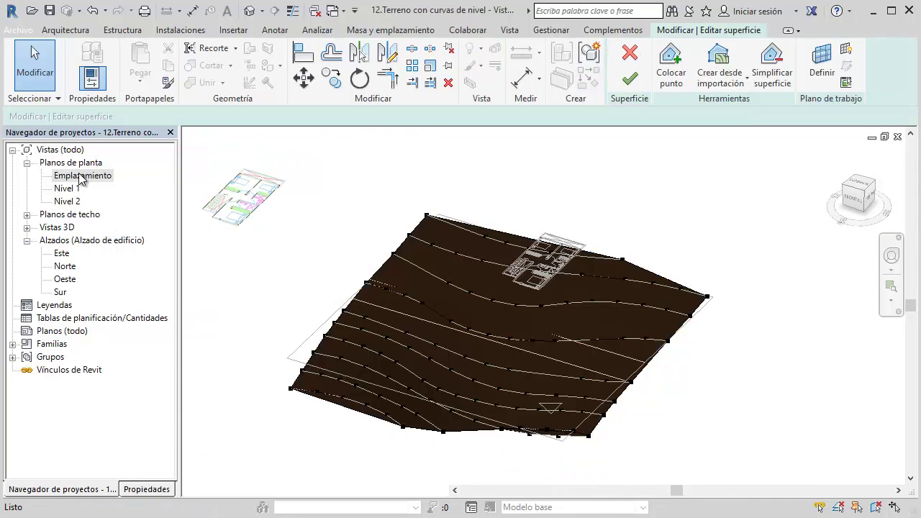
double_click(82, 177)
scroll(590, 288, "up", 2)
Step: Read the elevations of right-edge, bottom-edge and interior terrain points in the site plan
scroll(596, 296, "up", 3)
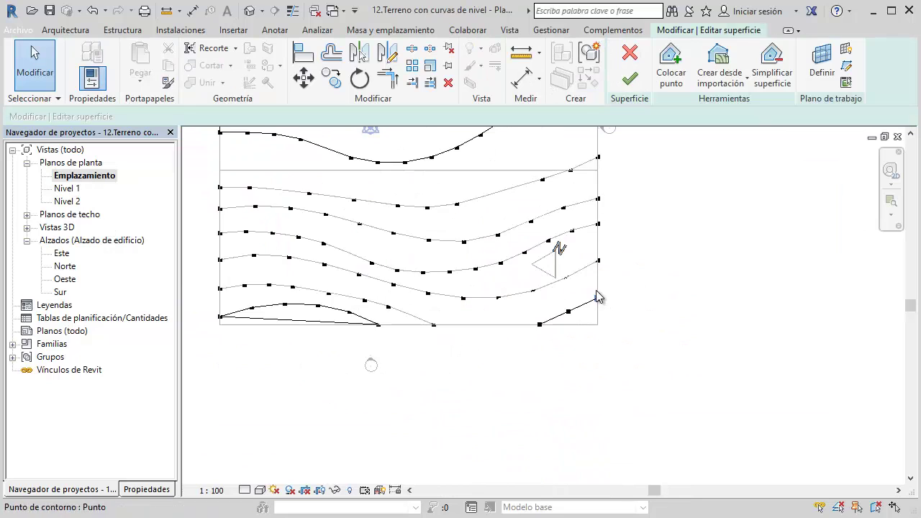
left_click(597, 298)
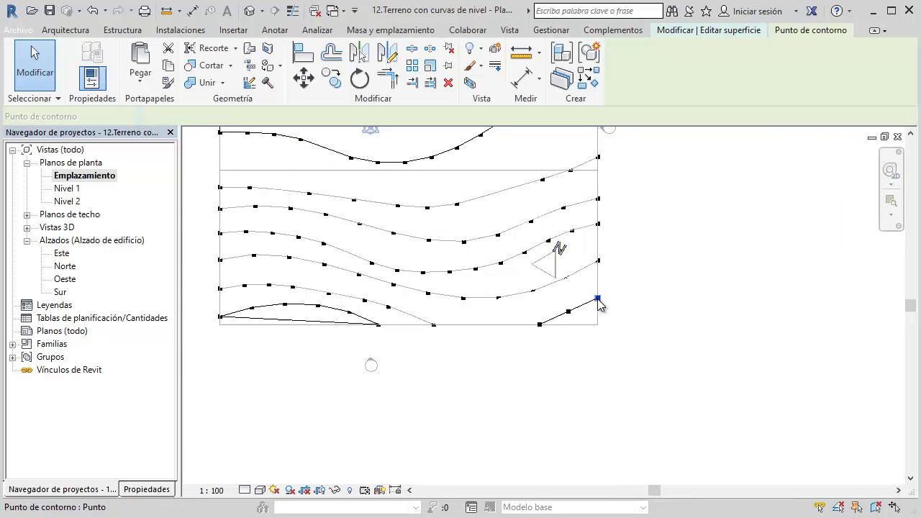
left_click(532, 291)
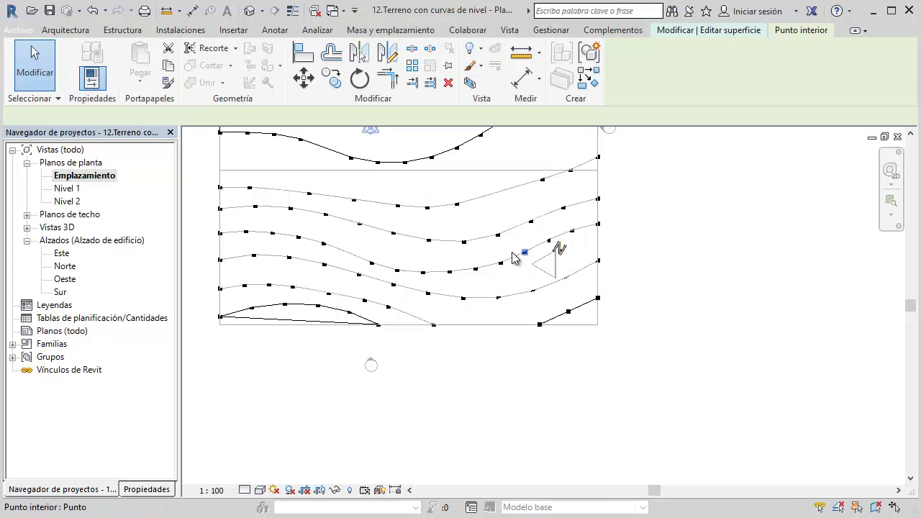
left_click(598, 298)
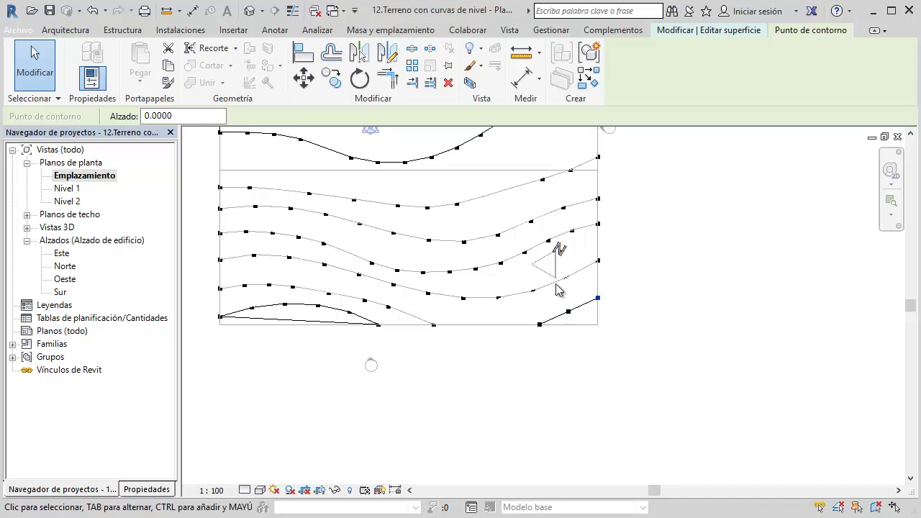
middle_click_drag(564, 295, 585, 339)
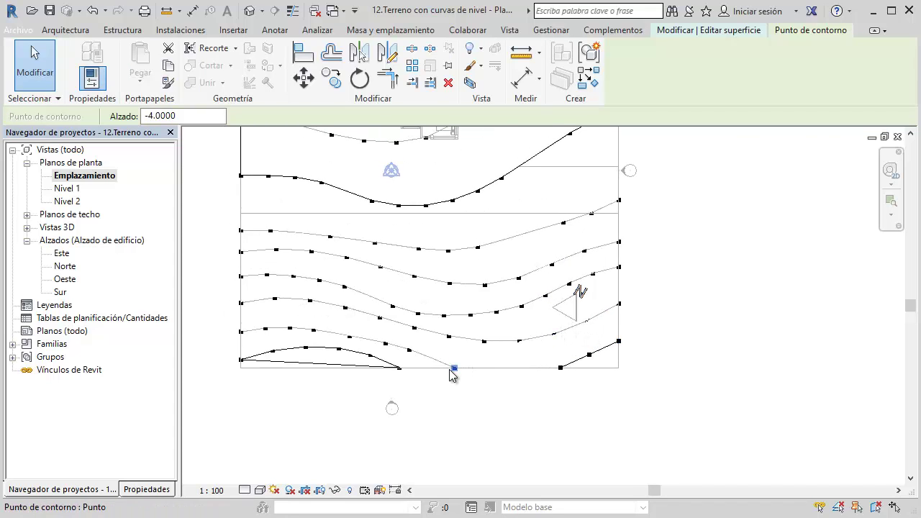
left_click(396, 368)
left_click(370, 356)
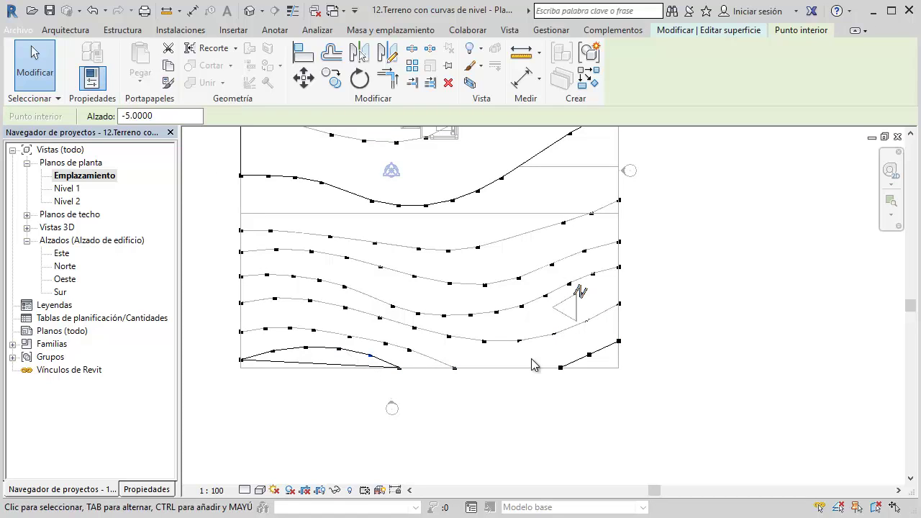
mouse_move(631, 339)
left_mouse_down()
mouse_move(599, 372)
mouse_move(551, 379)
left_mouse_up()
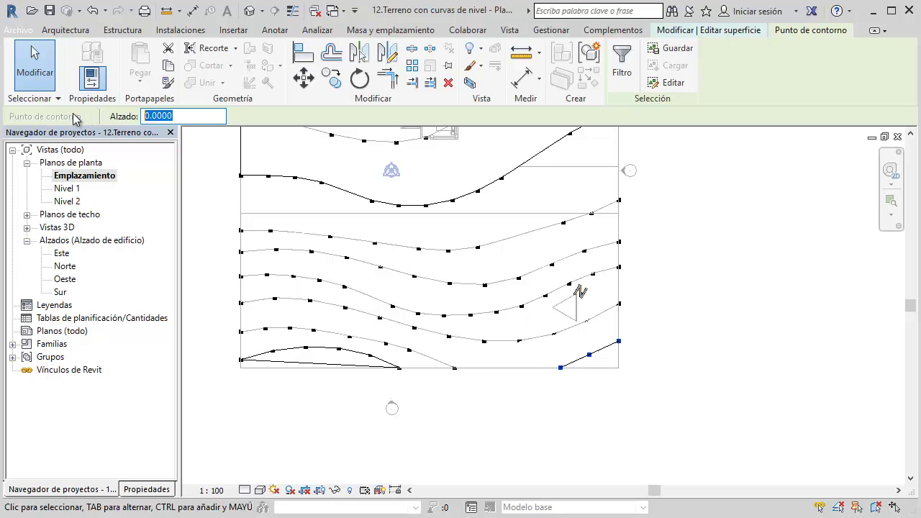
Step: Check the elevations of the top boundary and top-right corner points
left_click(785, 311)
middle_click_drag(785, 311, 676, 272)
left_click(519, 223)
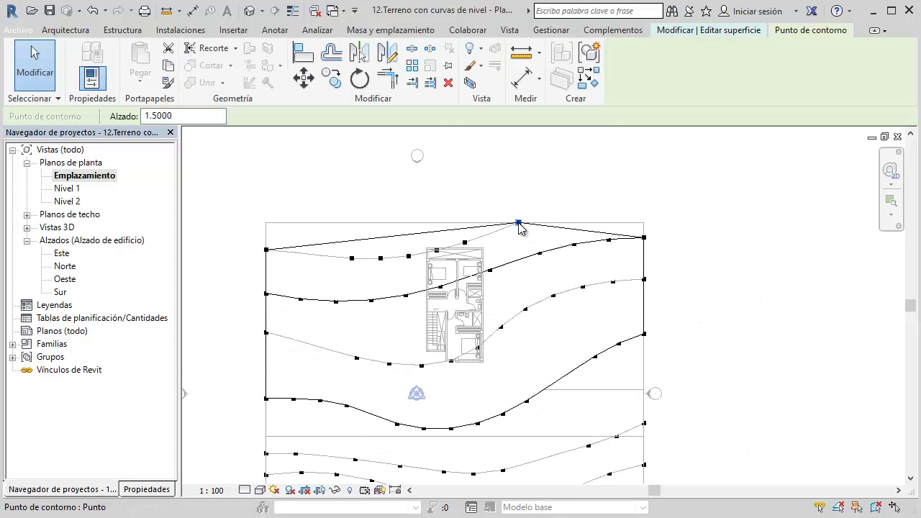
left_click(650, 236)
left_click(645, 237)
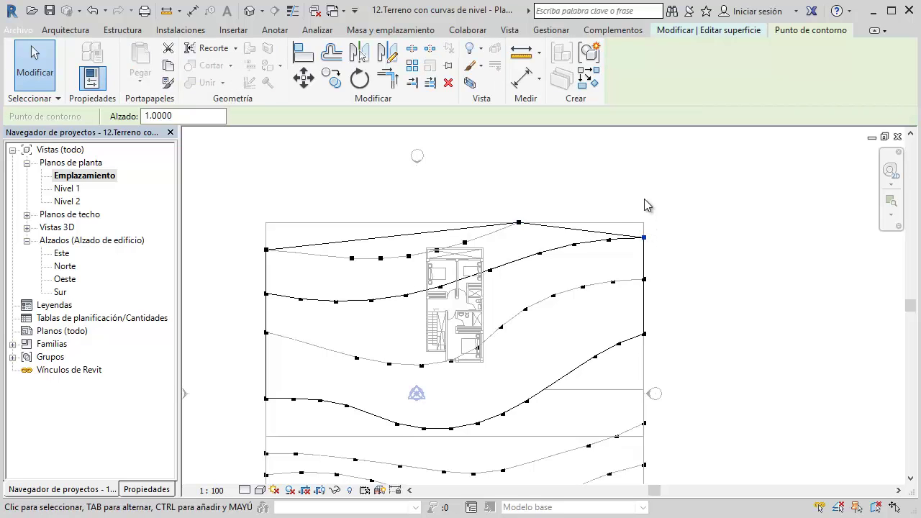
left_click(644, 203)
Step: Bring up the edited terrain in the default 3D view
middle_click_drag(621, 274, 615, 206)
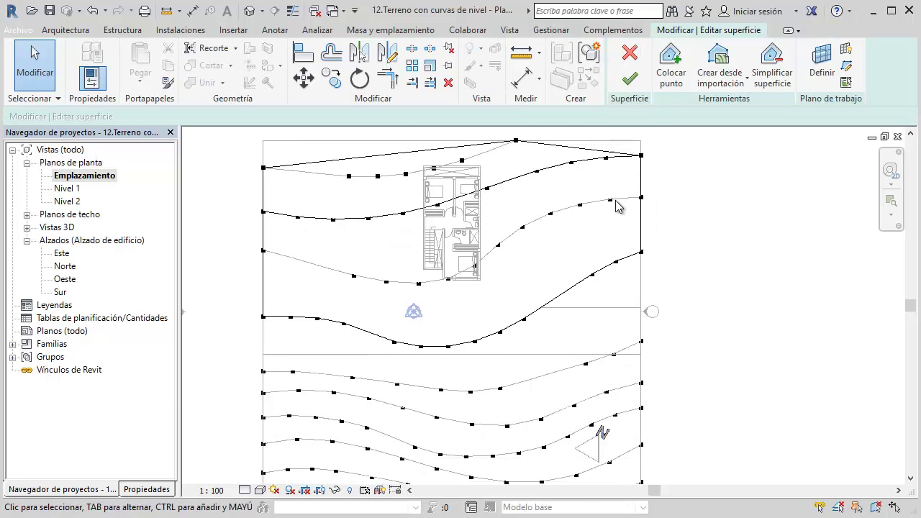
scroll(615, 206, "down", 2)
left_click(249, 11)
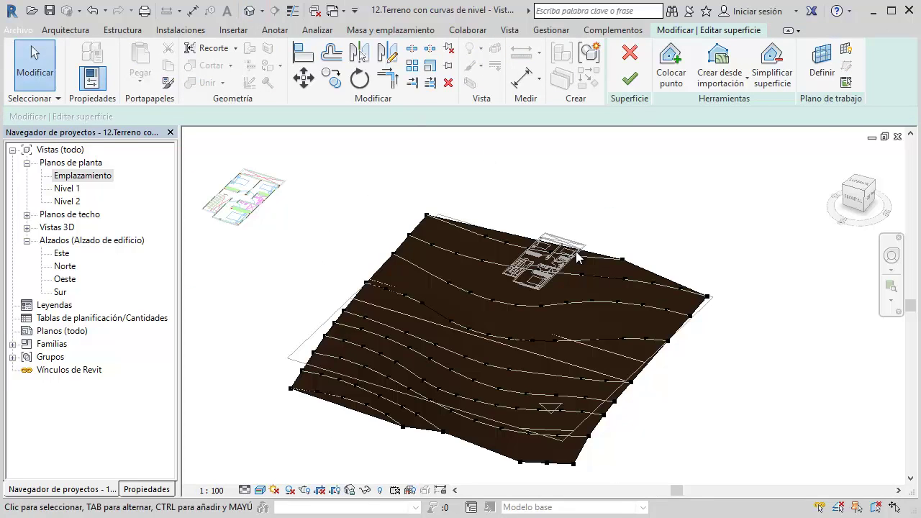
Step: Set a terrain point's elevation to -5 in 3D, check it, and return to Emplazamiento
mouse_move(580, 255)
middle_mouse_down("shift")
mouse_move(457, 155)
mouse_move(485, 179)
mouse_move(471, 123)
mouse_move(494, 198)
mouse_move(407, 385)
mouse_move(328, 339)
mouse_move(191, 149)
middle_mouse_up("shift")
left_click(399, 378)
type("-5")
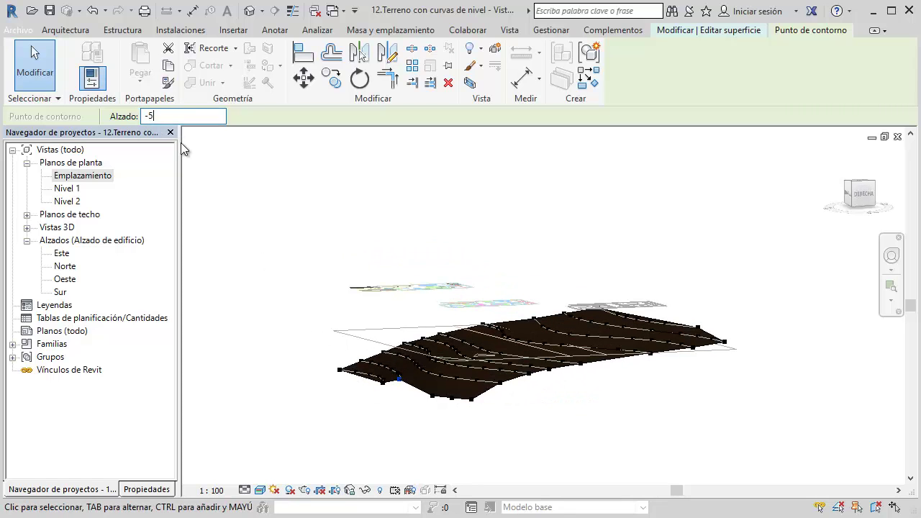
key("Return")
mouse_move(460, 382)
middle_mouse_down("shift")
mouse_move(570, 395)
mouse_move(584, 362)
mouse_move(523, 424)
mouse_move(539, 367)
mouse_move(615, 336)
mouse_move(524, 392)
mouse_move(530, 438)
mouse_move(561, 248)
mouse_move(576, 262)
mouse_move(623, 208)
middle_mouse_up("shift")
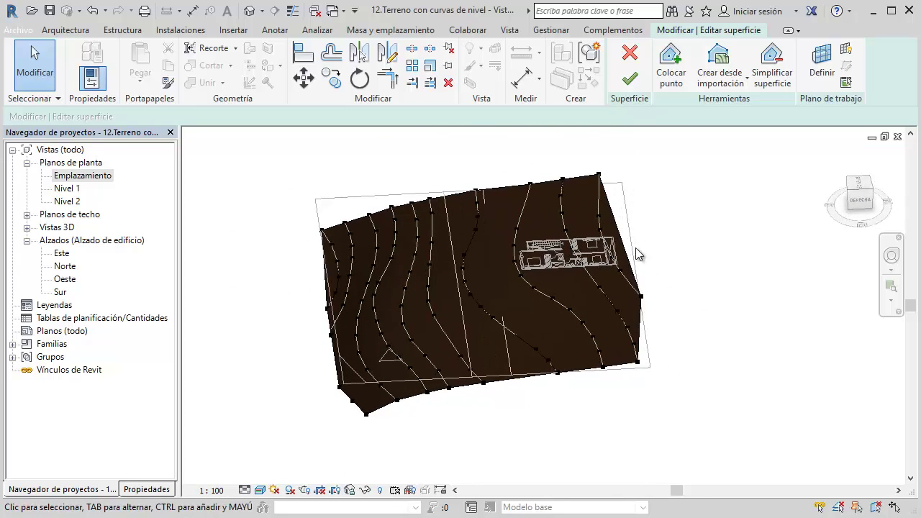
left_click(898, 137)
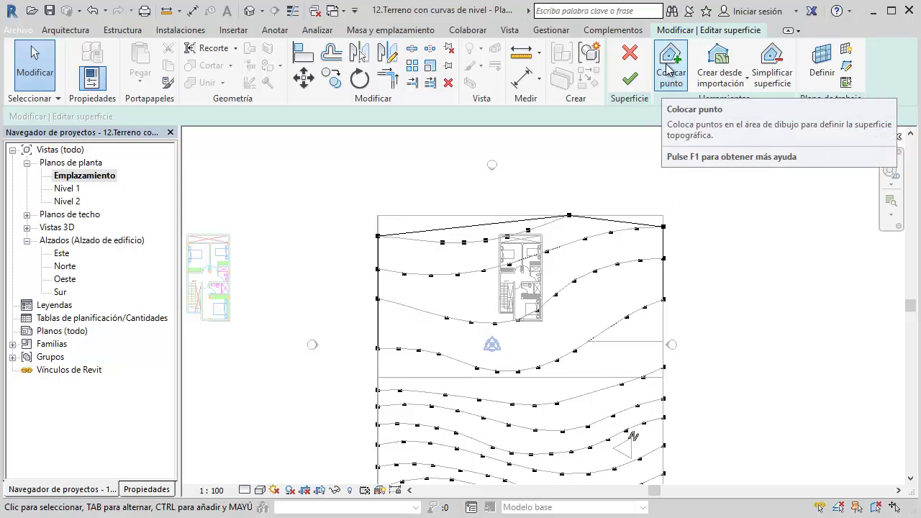
Step: Try adding new points along the top boundary, discarding each one rejected as outside
middle_click_drag(628, 321, 627, 294)
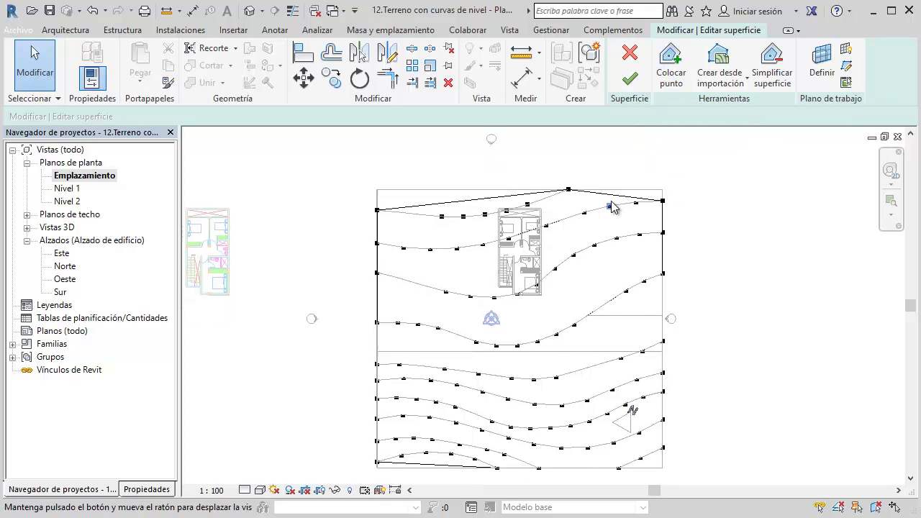
left_click(671, 80)
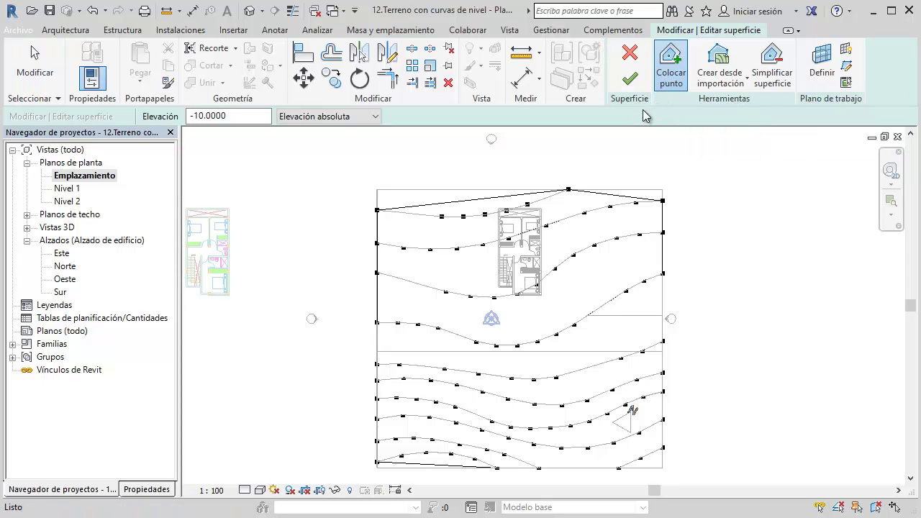
key("Escape")
left_click(568, 190)
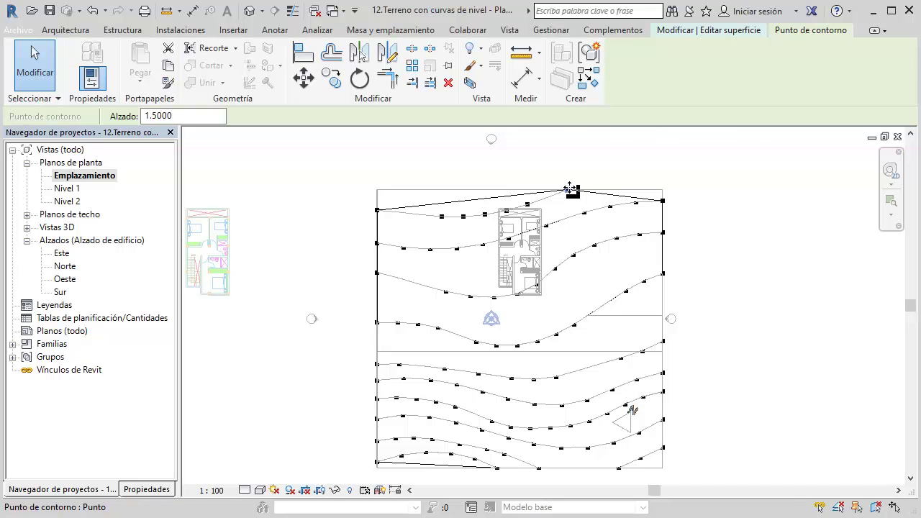
left_click(595, 158)
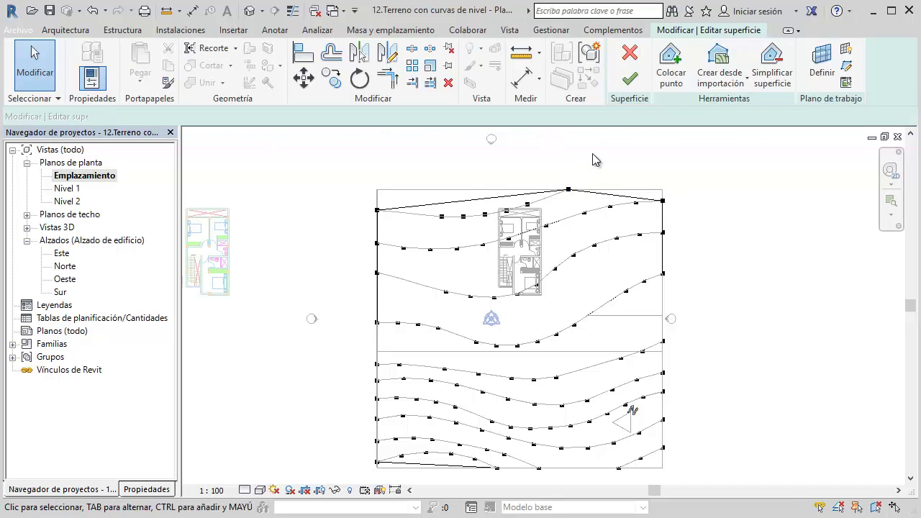
left_click(671, 68)
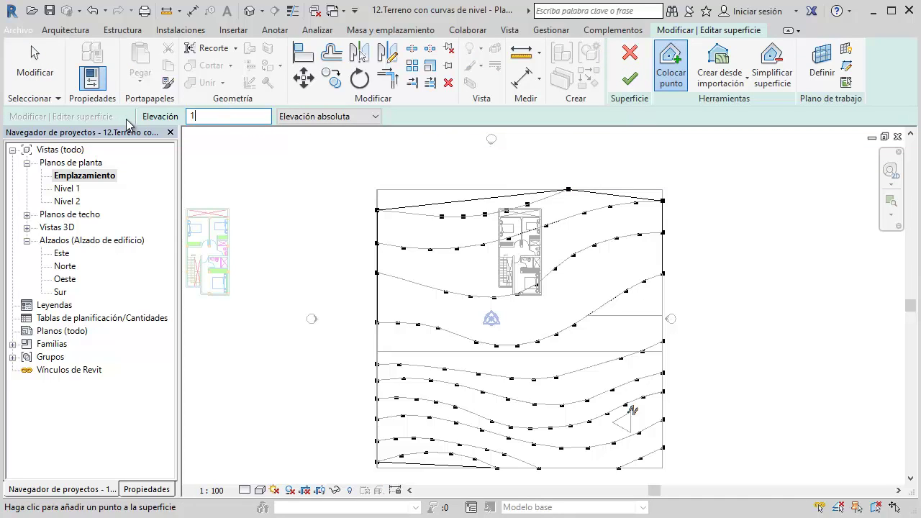
left_click(377, 190)
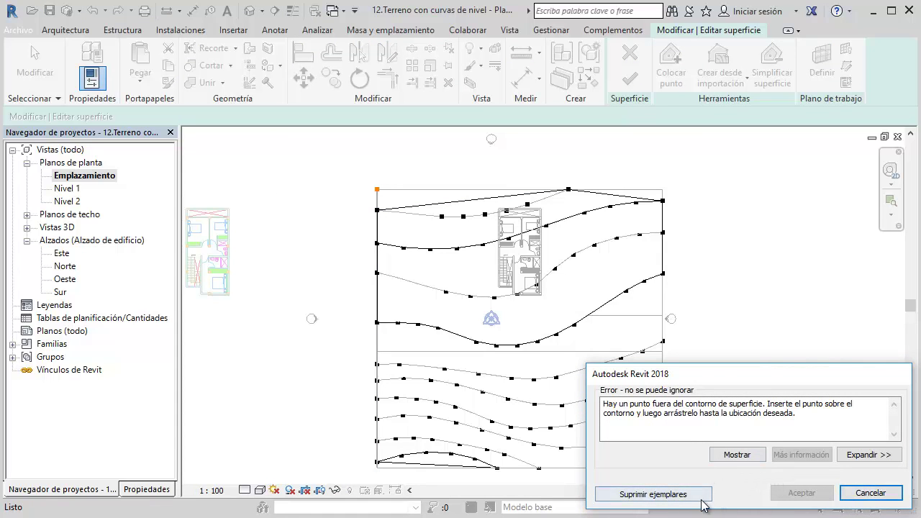
left_click(702, 498)
left_click(394, 190)
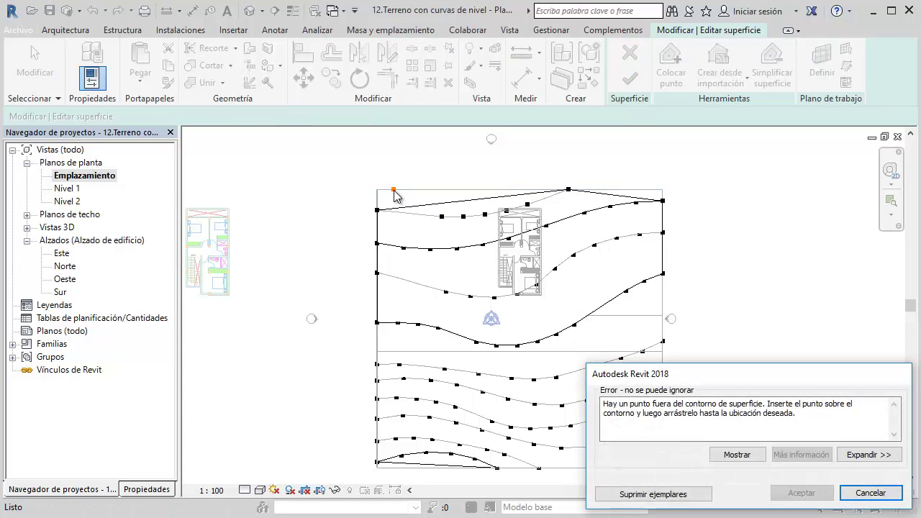
left_click(654, 494)
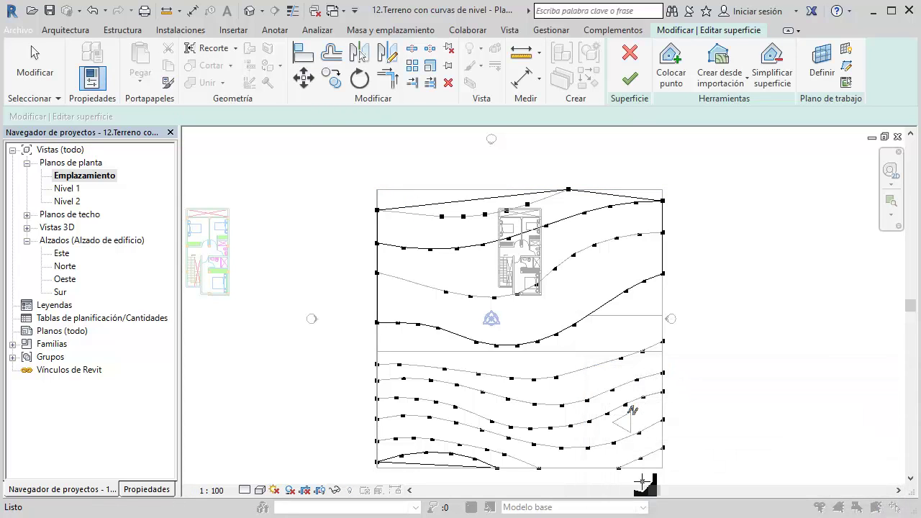
left_click(387, 190)
left_click(663, 494)
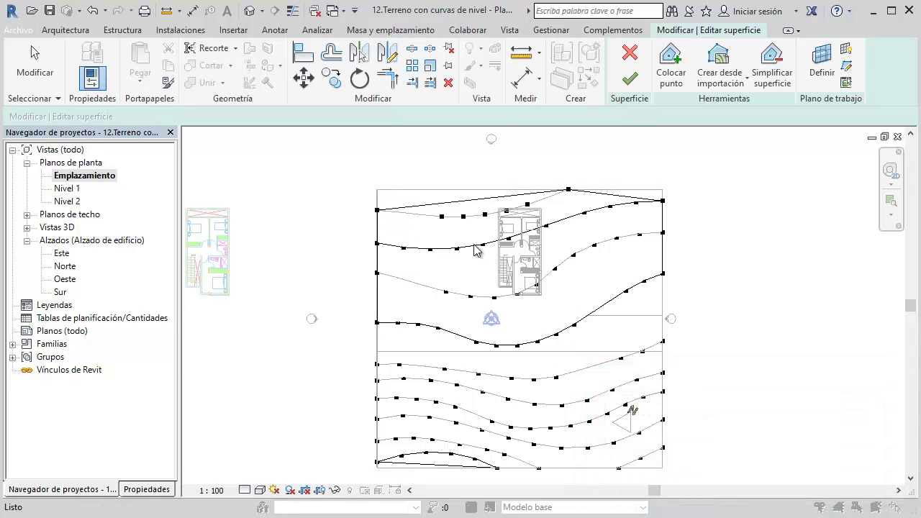
left_click(397, 199)
left_click(654, 494)
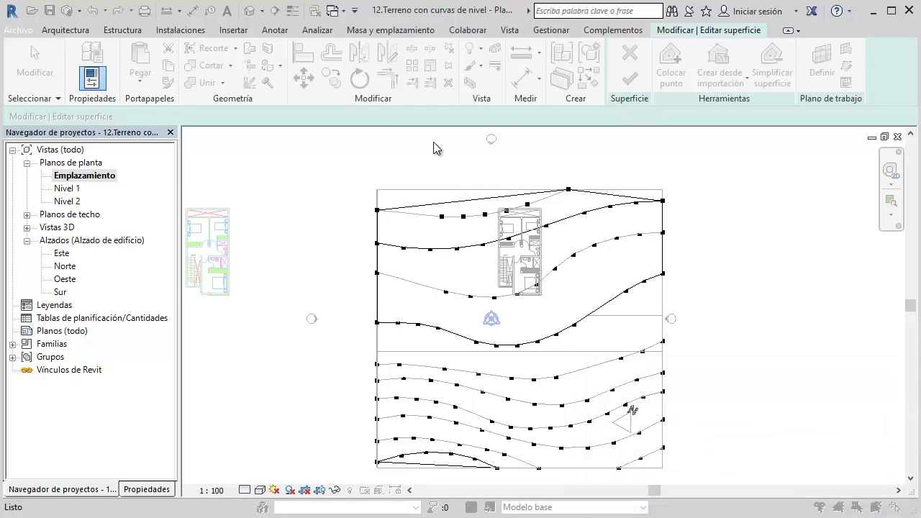
Step: Stop point placement and move the top contour's left end onto the top-left boundary corner
scroll(435, 195, "up", 4)
scroll(427, 196, "up", 2)
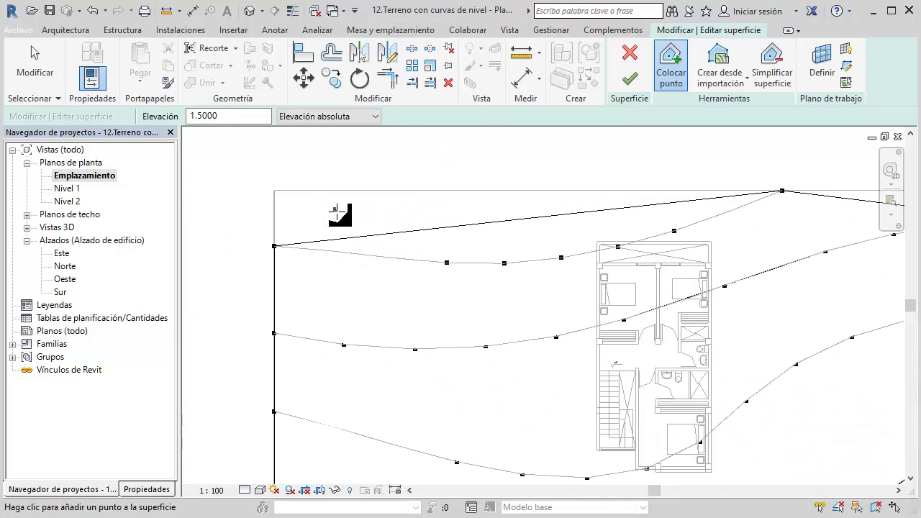
scroll(339, 261, "down", 2)
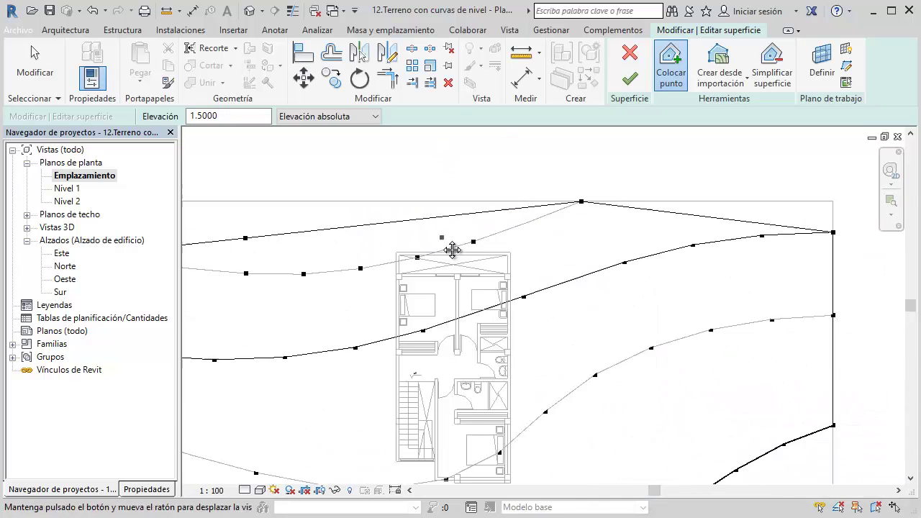
middle_click_drag(453, 246, 633, 248)
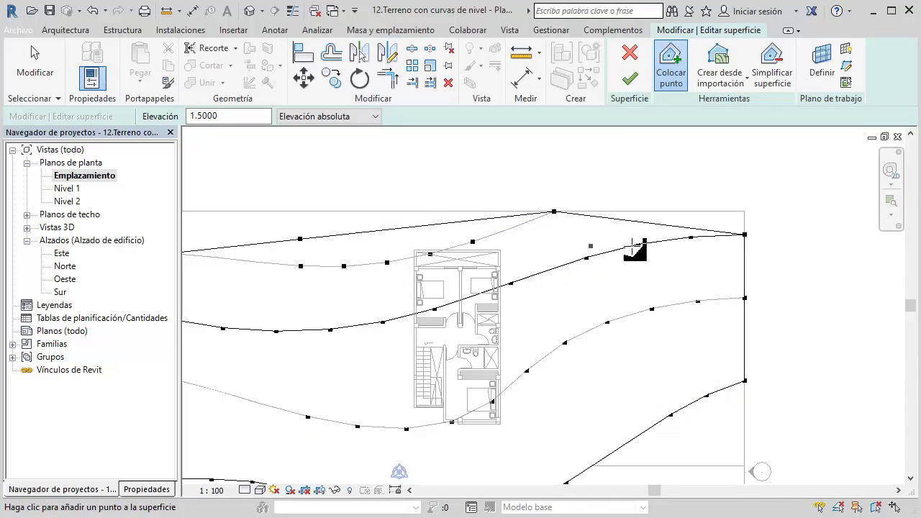
right_click(461, 179)
key("Escape")
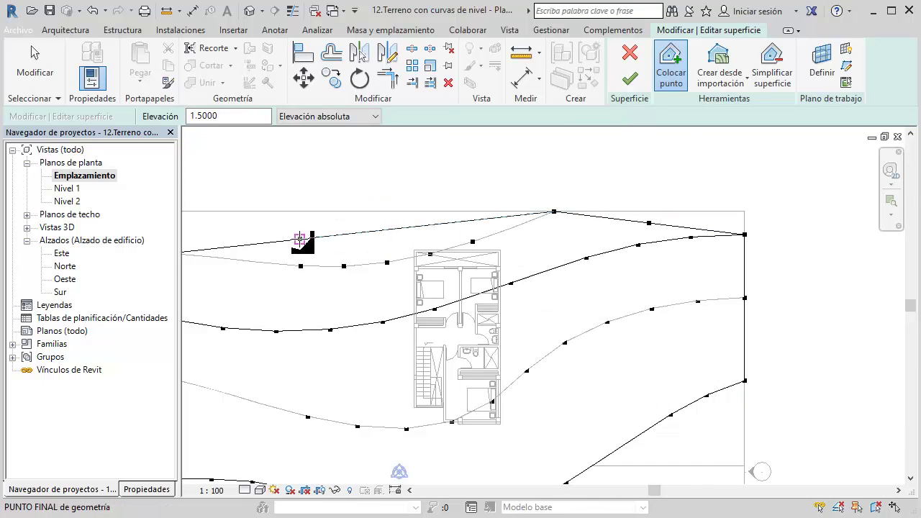
key("Escape")
left_click(298, 239)
mouse_move(312, 235)
middle_mouse_down()
mouse_move(430, 264)
mouse_move(410, 263)
middle_mouse_up()
left_click_drag(407, 261, 278, 236)
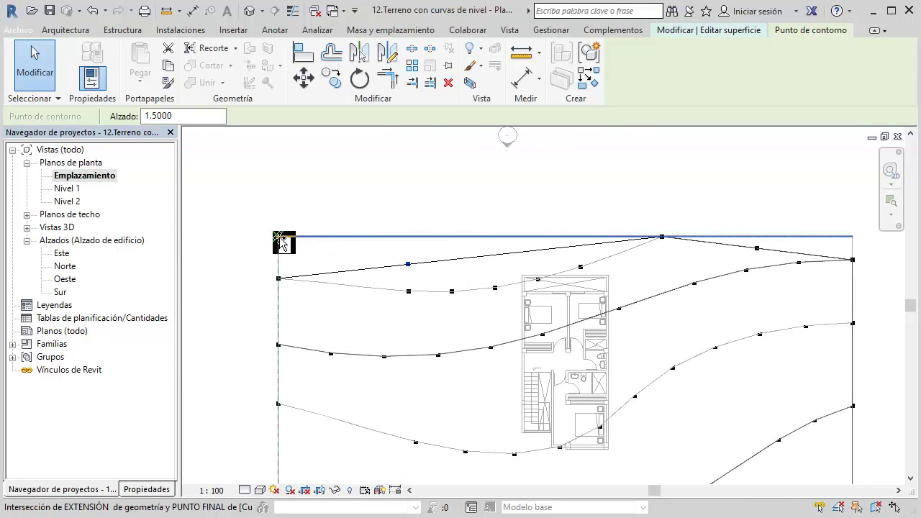
Step: Move the top line's last point onto the top-right boundary corner
middle_click_drag(648, 233, 527, 239)
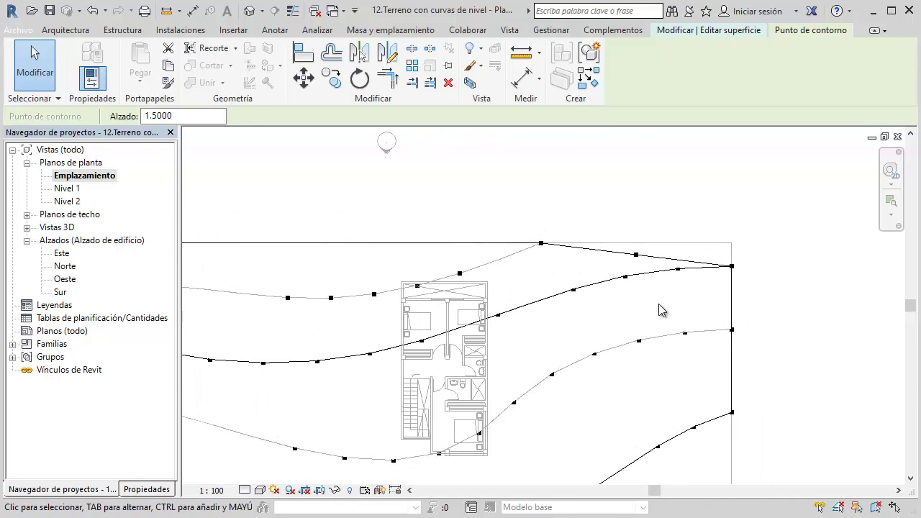
left_click(636, 255)
left_click_drag(636, 255, 731, 244)
left_click(688, 214)
scroll(578, 216, "down", 3)
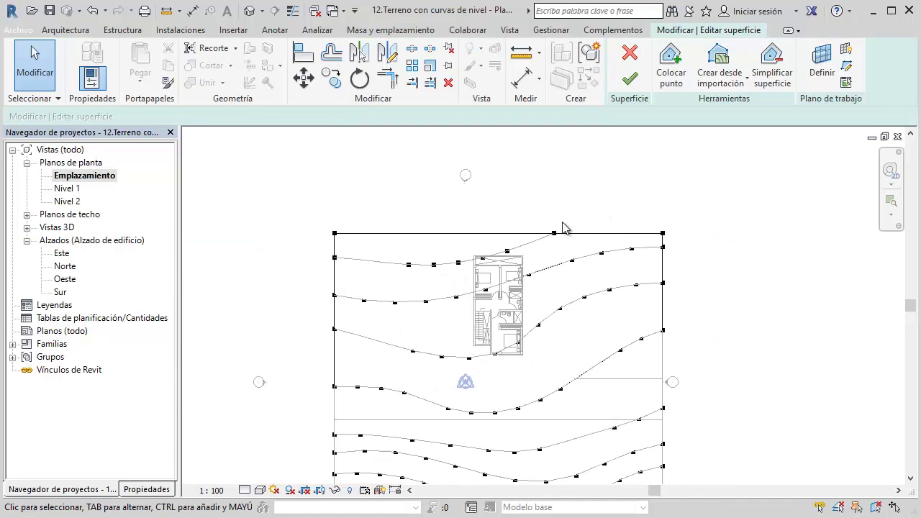
Step: Finish the toposurface and view it from a new angle in the default 3D view
left_click(629, 81)
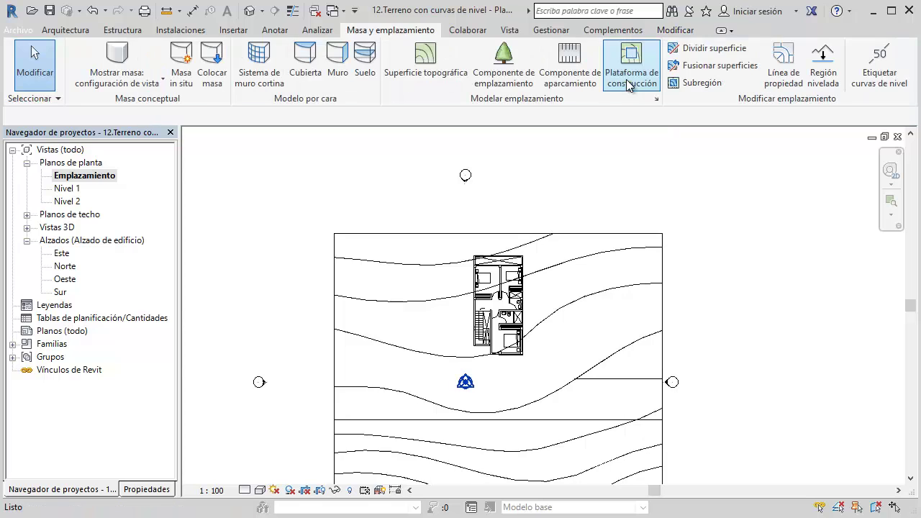
left_click(271, 16)
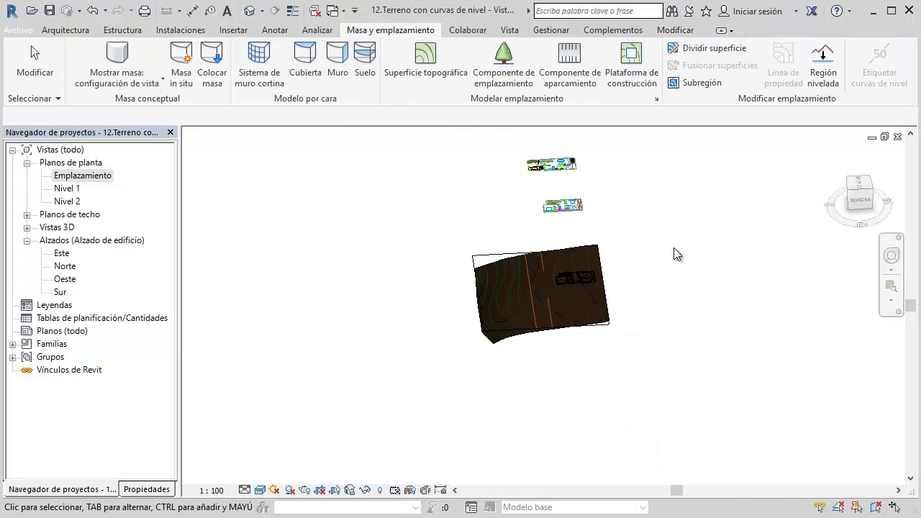
middle_click_drag(674, 248, 624, 252, "shift")
scroll(567, 300, "up", 4)
scroll(530, 300, "up", 2)
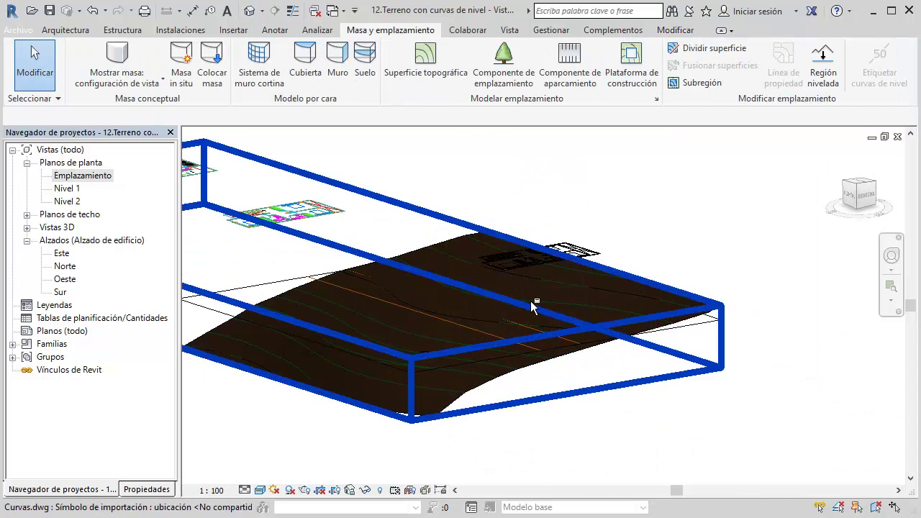
mouse_move(578, 300)
middle_mouse_down("shift")
mouse_move(611, 234)
mouse_move(689, 269)
mouse_move(662, 273)
mouse_move(388, 425)
middle_mouse_up("shift")
Step: Shade the 3D view with Colores coherentes, orbit the terrain, then switch to AutoCAD
left_click(256, 491)
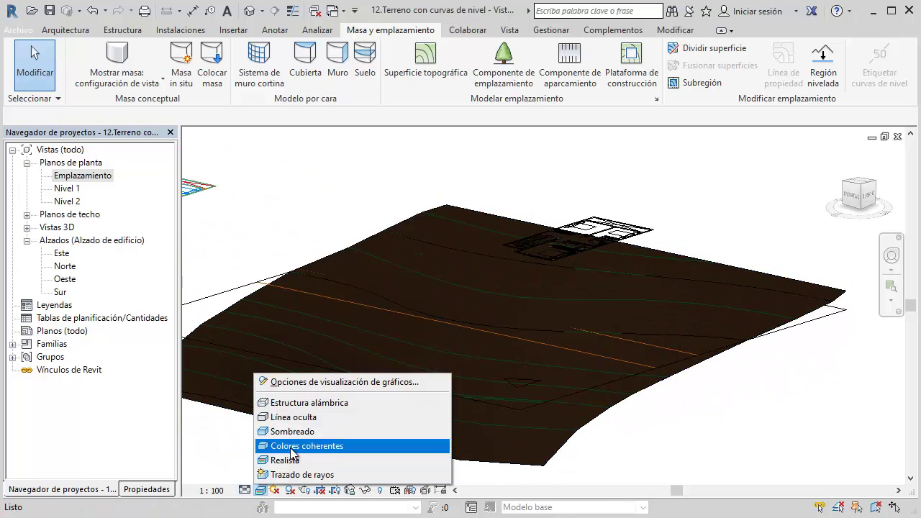
left_click(290, 446)
middle_click_drag(543, 311, 567, 308, "shift")
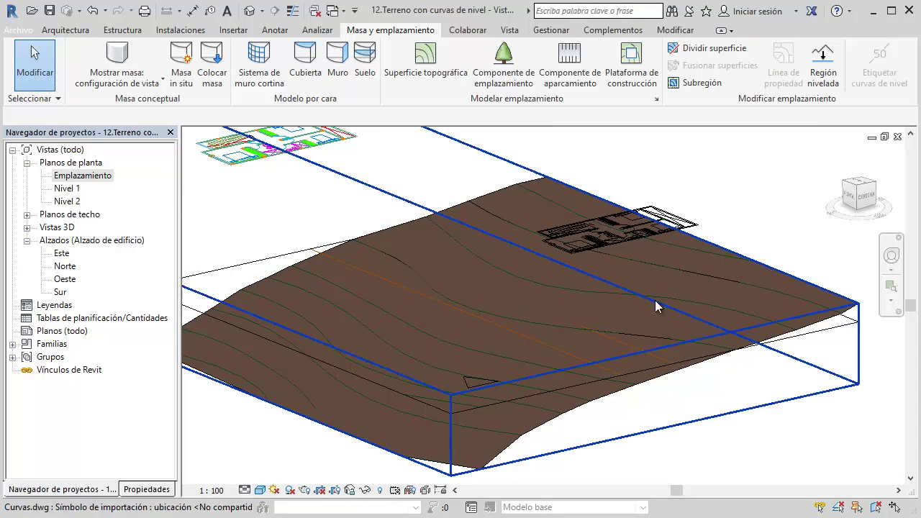
mouse_move(655, 300)
middle_mouse_down("shift")
mouse_move(746, 242)
mouse_move(785, 240)
mouse_move(782, 212)
mouse_move(755, 226)
mouse_move(752, 214)
middle_mouse_up("shift")
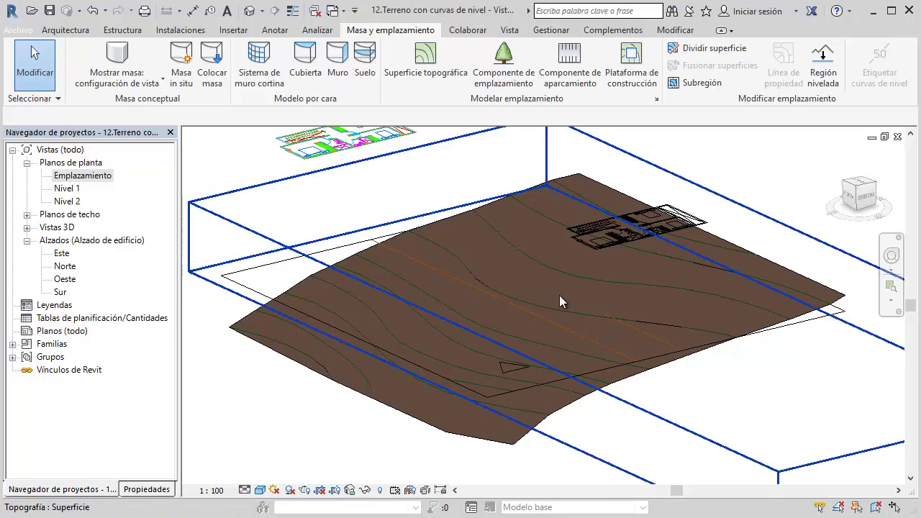
left_click(298, 517)
left_click(337, 471)
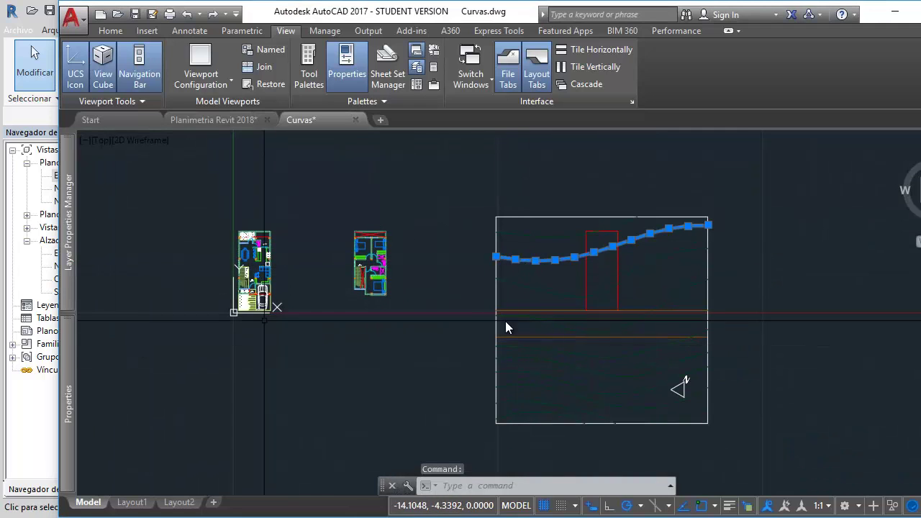
key("Escape")
left_click(541, 321)
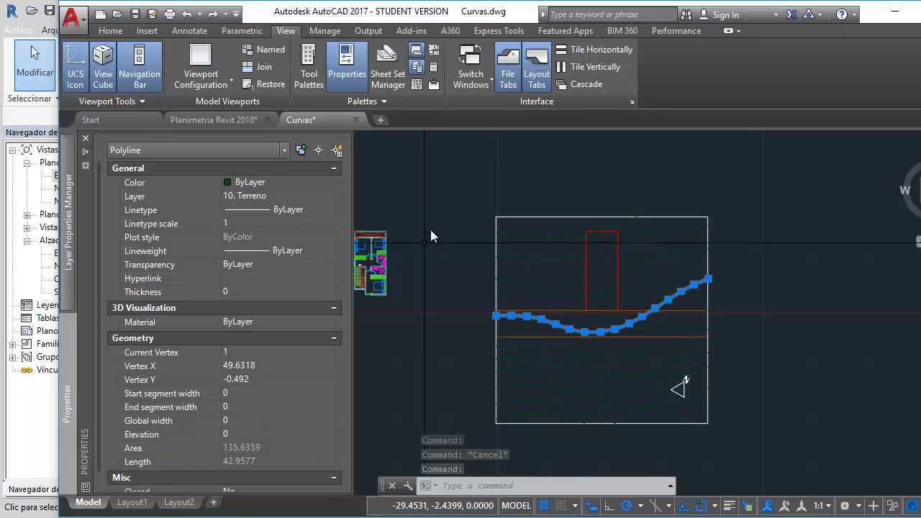
key("Escape")
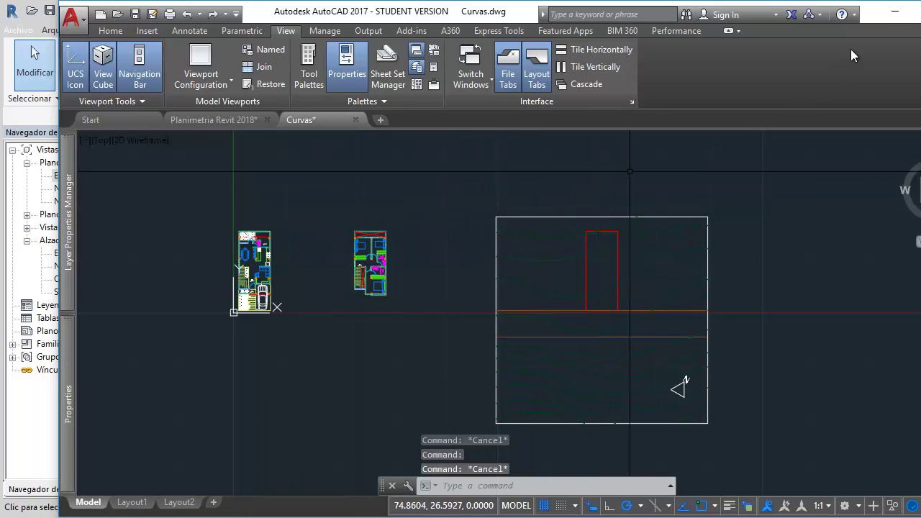
left_click(895, 11)
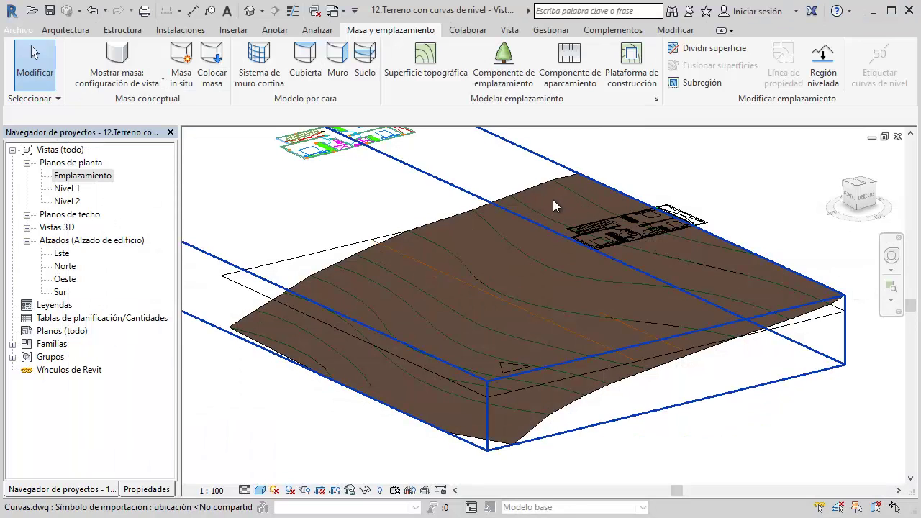
Step: Select the toposurface and open the Este elevation
left_click(493, 232)
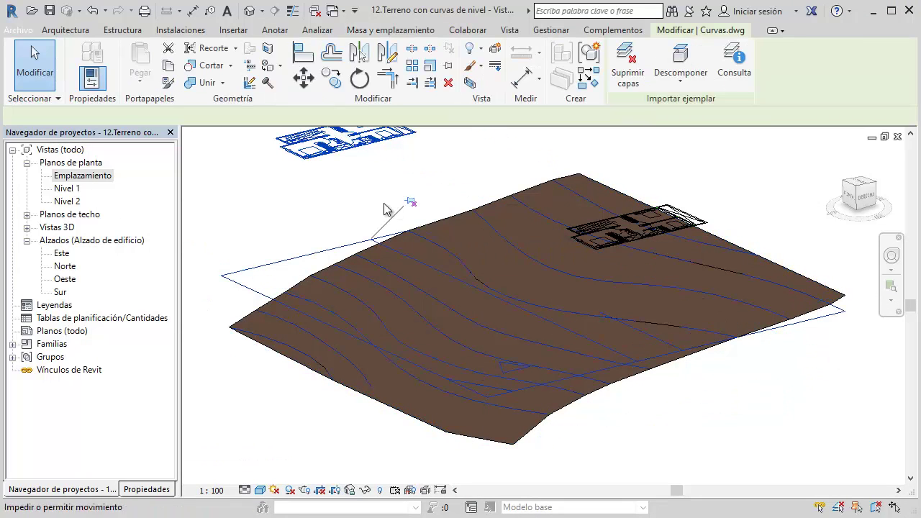
left_click(300, 217)
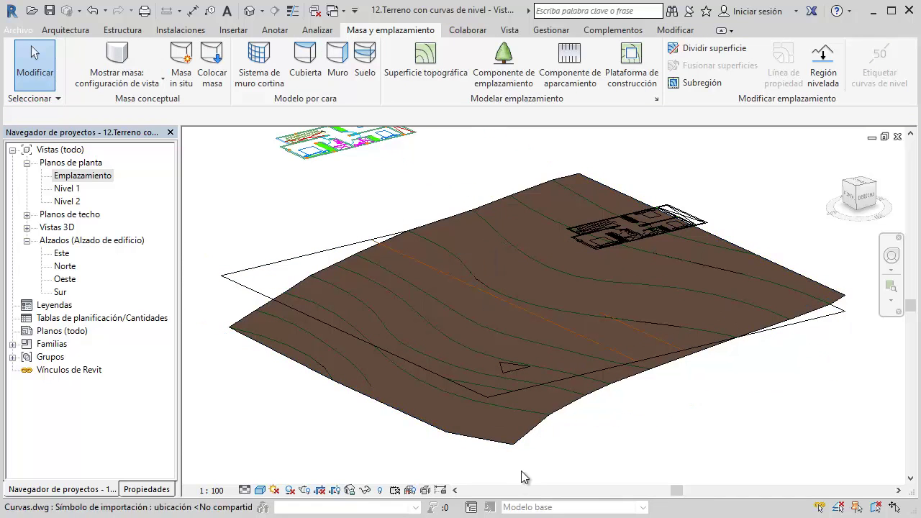
left_click(530, 442)
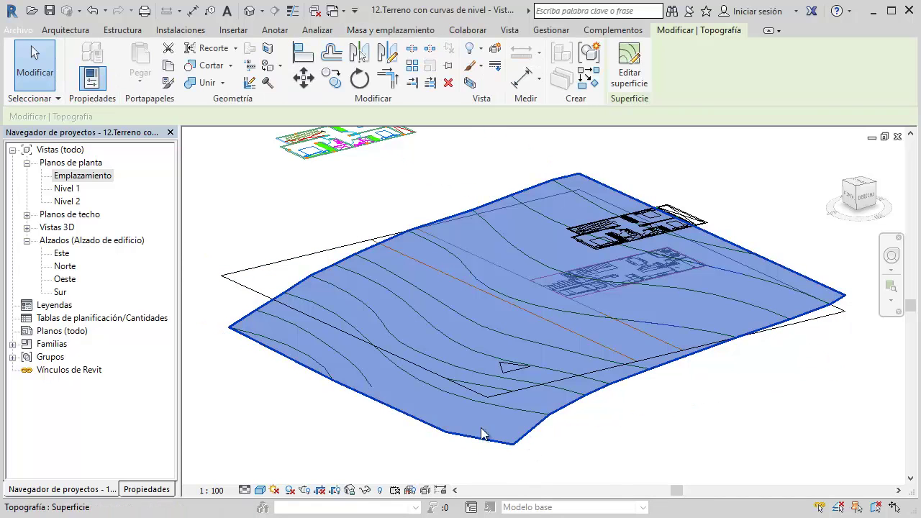
double_click(61, 256)
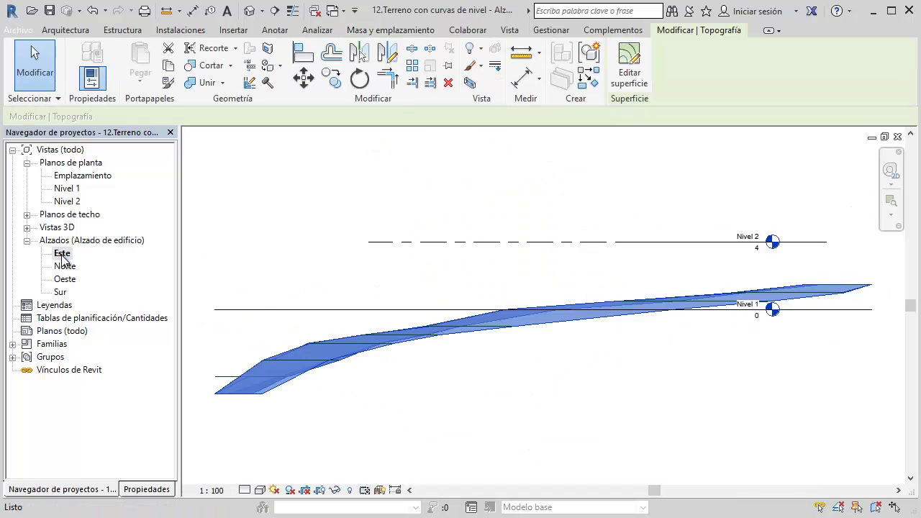
middle_click_drag(589, 286, 557, 290)
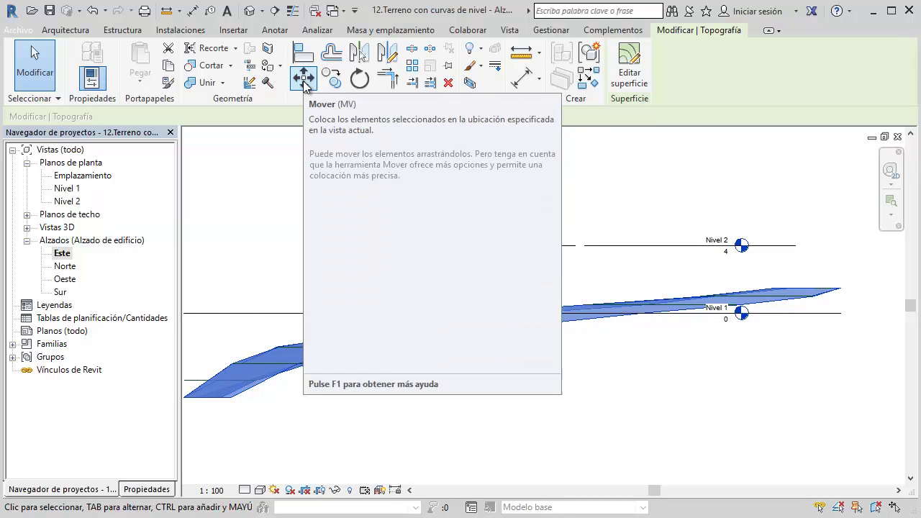
Step: Move the toposurface down 30 with the Move tool
left_click(303, 81)
scroll(607, 247, "down", 2)
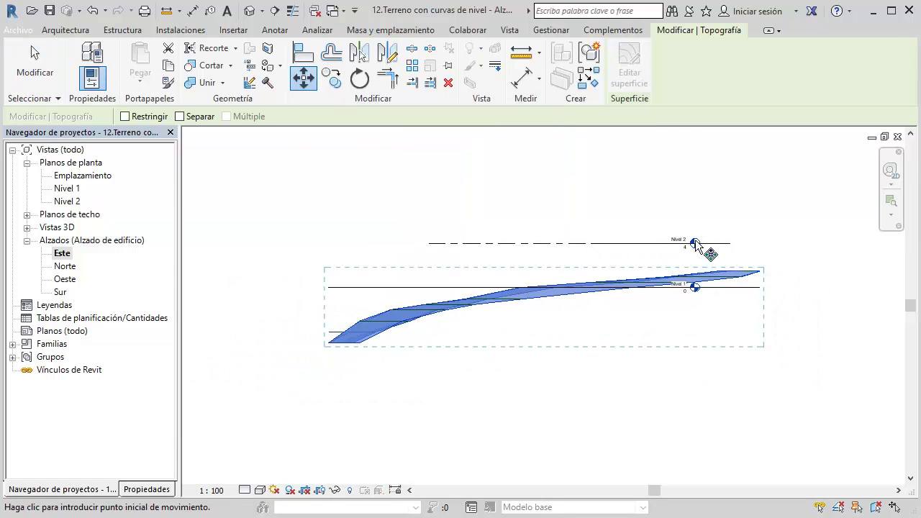
middle_click_drag(699, 251, 693, 262)
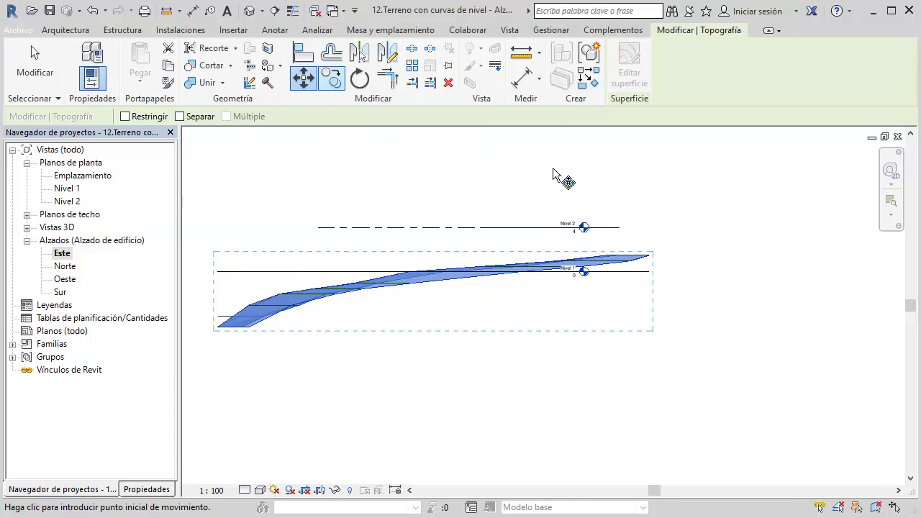
left_click(683, 228)
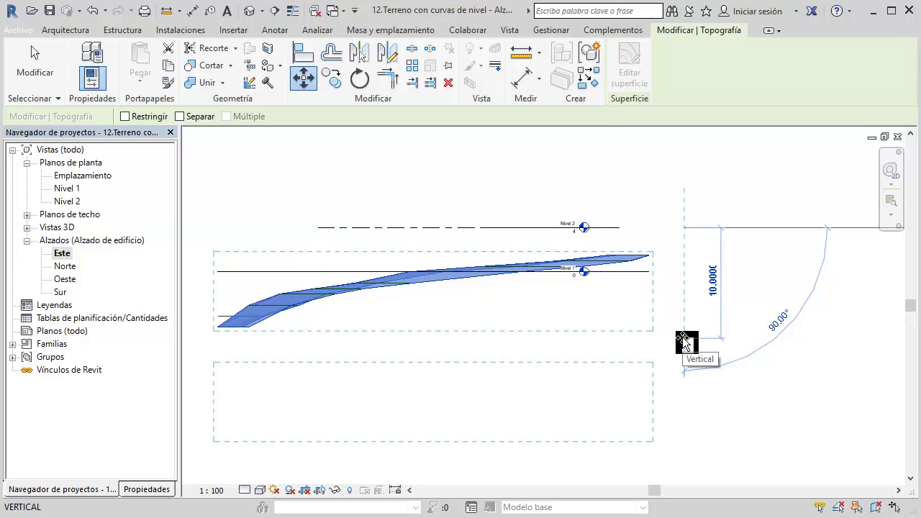
type("3")
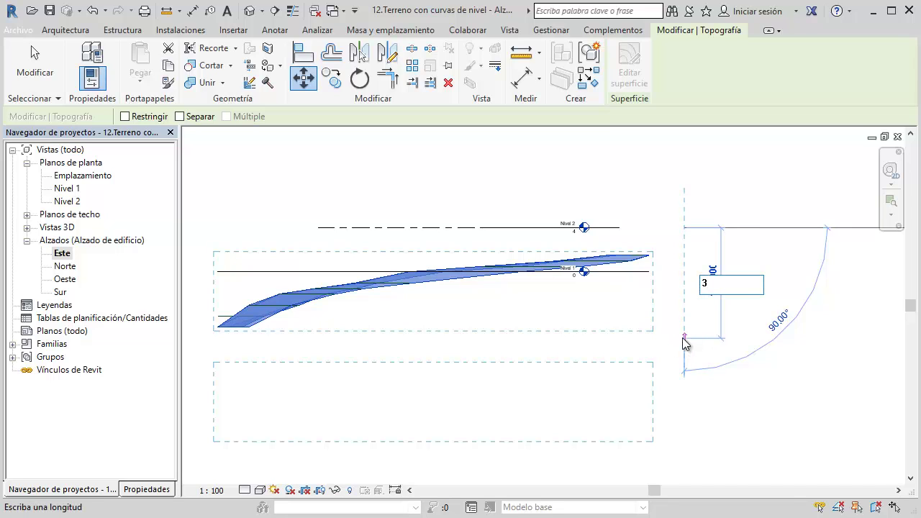
type("0")
key("Return")
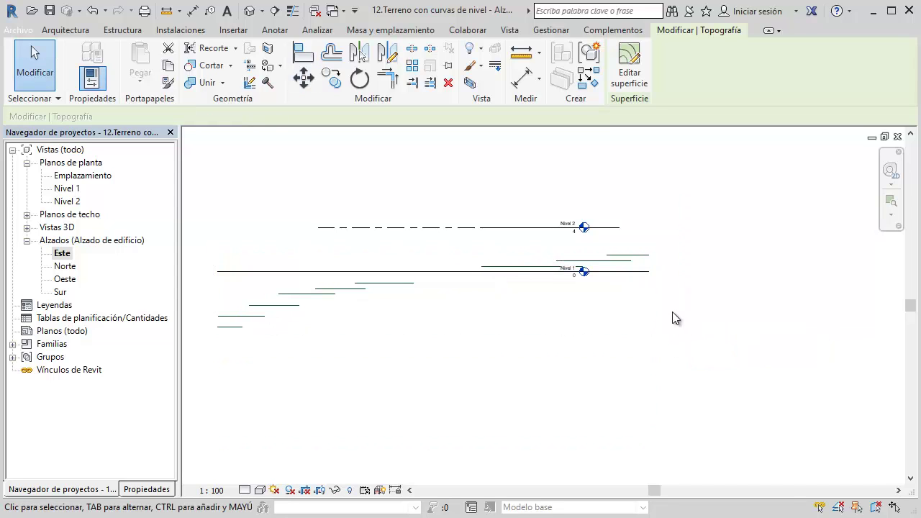
Step: Inspect the lowered surface against the levels, then undo the move
scroll(675, 318, "down", 2)
middle_click_drag(669, 334, 606, 160)
scroll(606, 161, "down", 2)
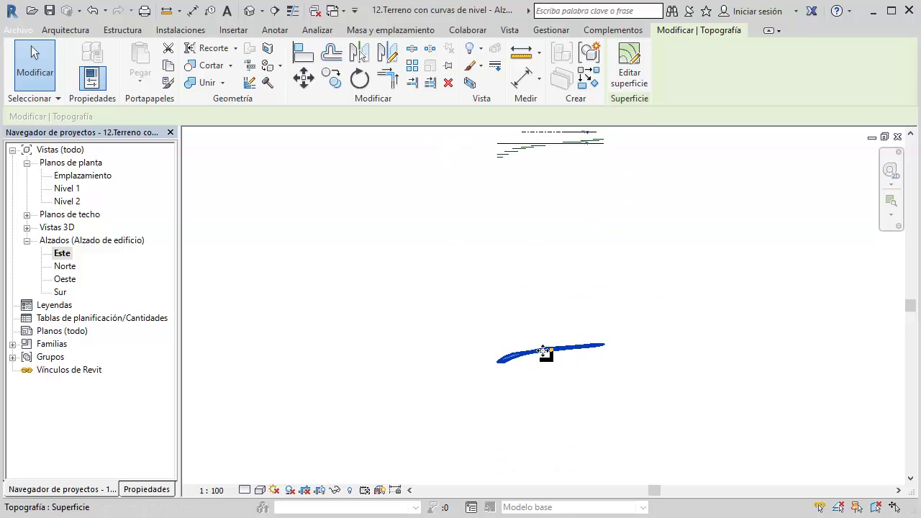
scroll(599, 232, "up", 1)
middle_click_drag(643, 195, 617, 236)
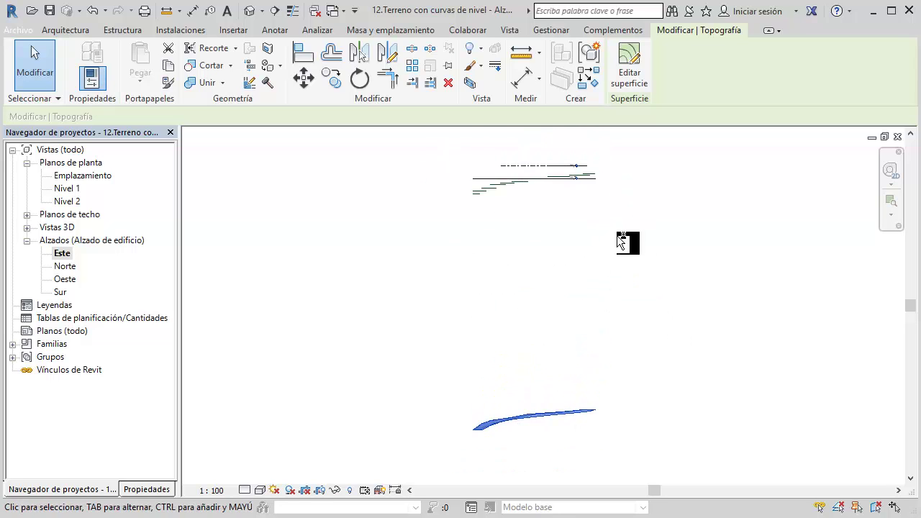
left_click(617, 238)
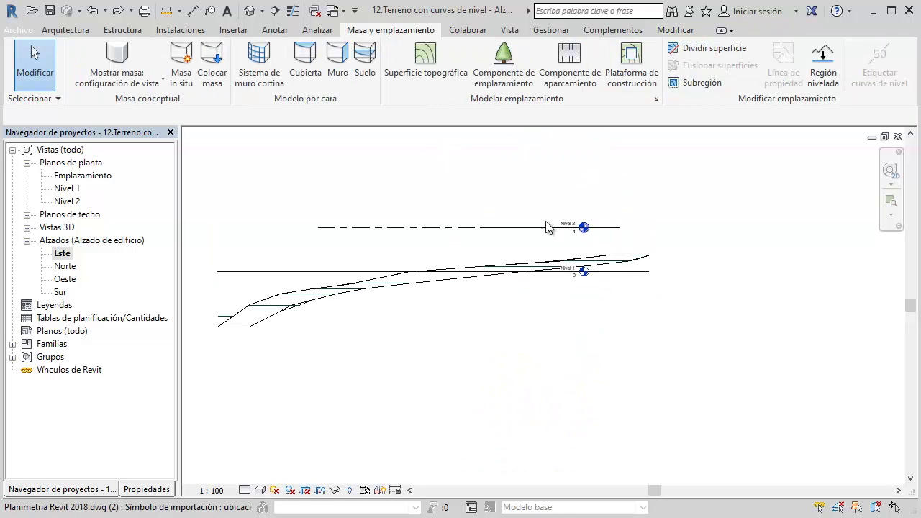
Step: Orbit the default 3D view to see the whole contoured terrain beneath the house plans
left_click(245, 13)
middle_click_drag(561, 212, 534, 146, "shift")
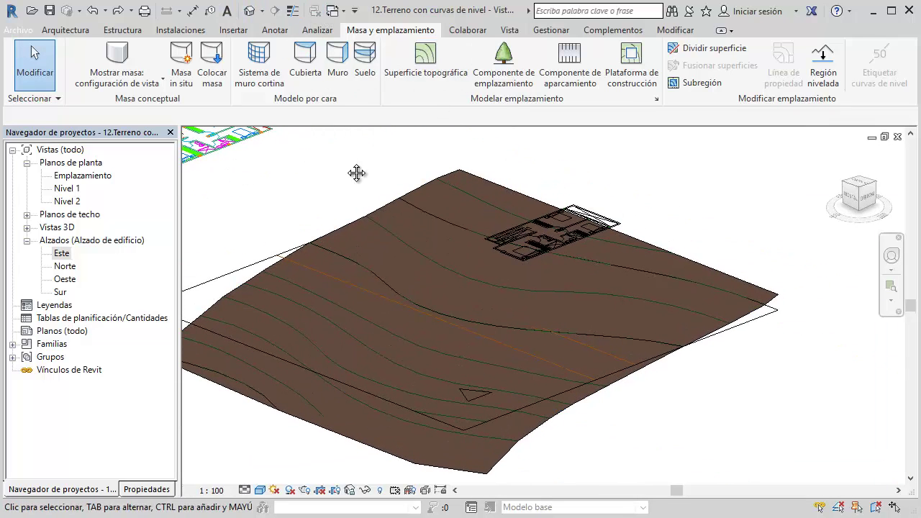
middle_click_drag(357, 173, 399, 164, "shift")
scroll(411, 172, "down", 2)
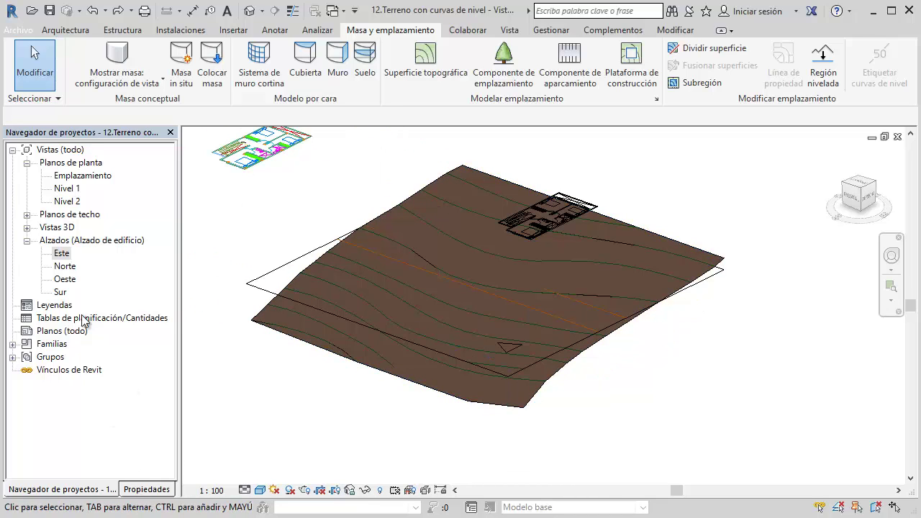
Step: Open the Nivel 1 plan, select the Curvas.dwg contours, then deselect them
double_click(76, 189)
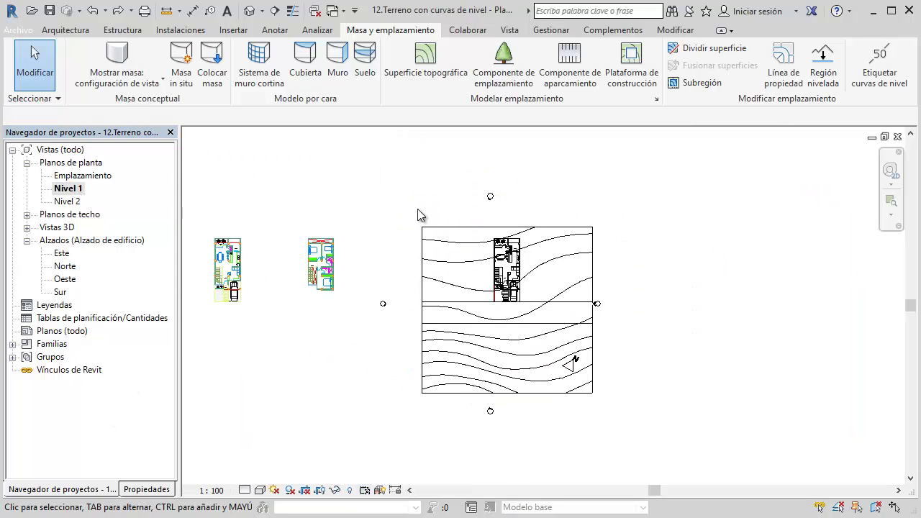
scroll(408, 204, "up", 1)
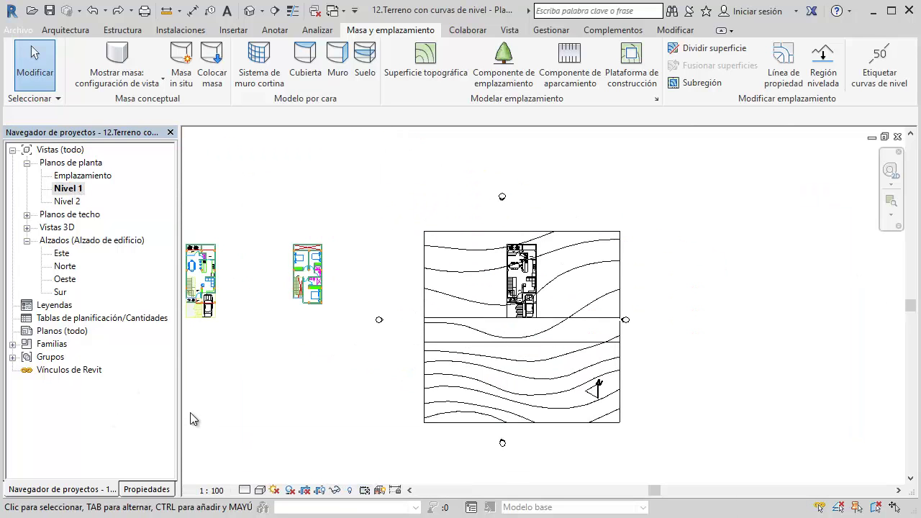
left_click(430, 250)
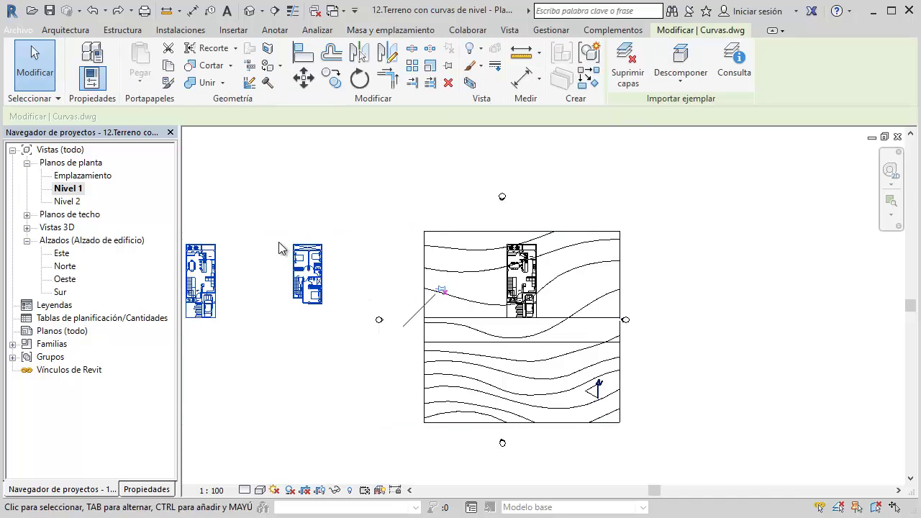
left_click_drag(345, 228, 367, 224)
middle_click_drag(366, 223, 358, 204)
key("Escape")
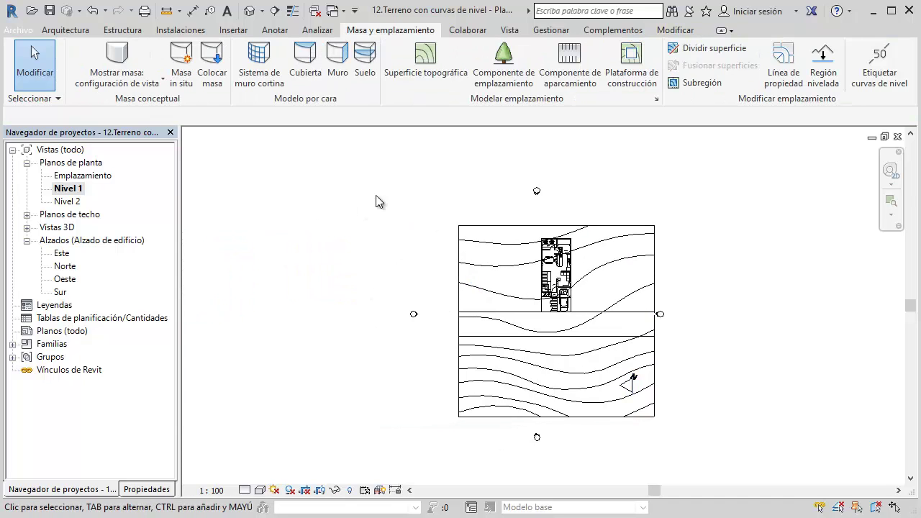
Step: Hide the Planimetria Revit 2018.dwg import's category in Nivel 1 via Ocultar en vista > Categoría
left_click(376, 269)
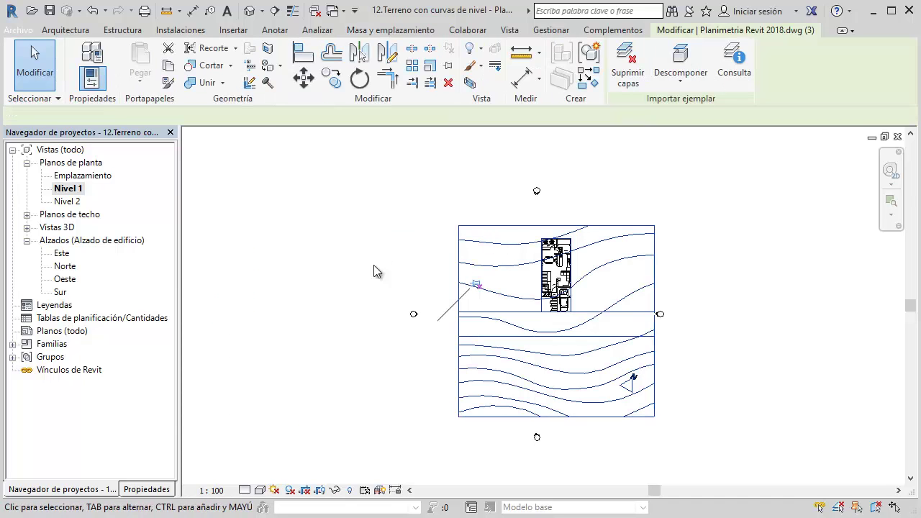
left_click(147, 490)
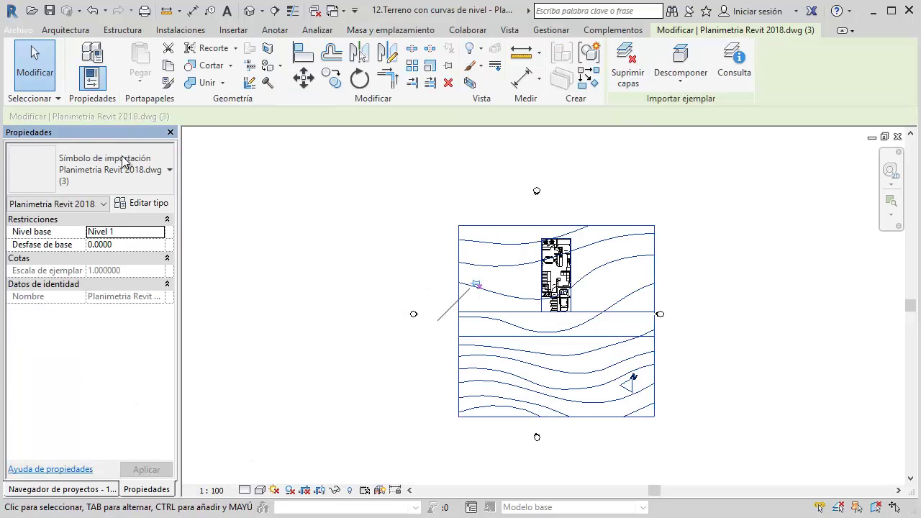
left_click(266, 491)
left_click(288, 443)
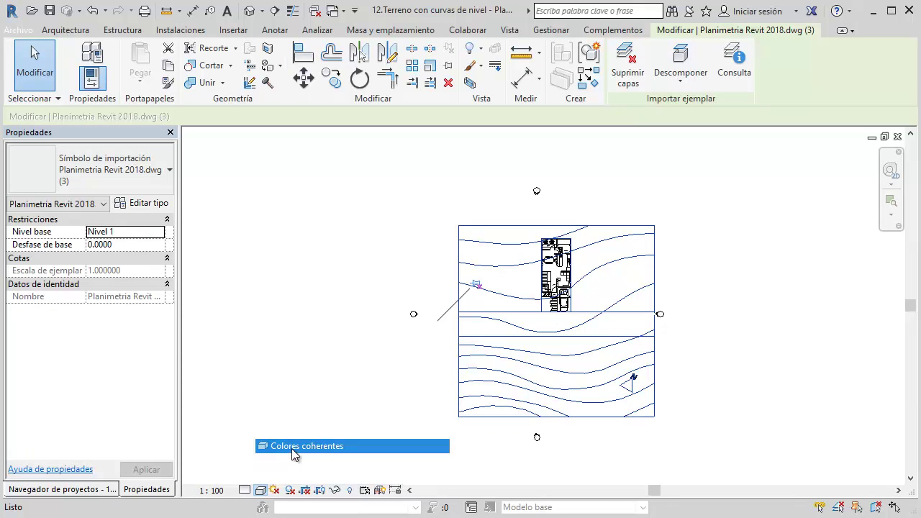
right_click(491, 273)
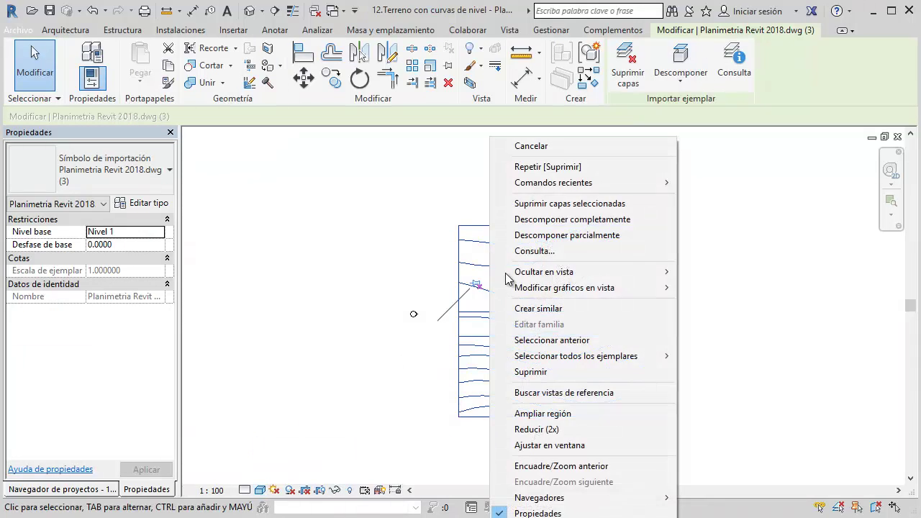
mouse_move(545, 272)
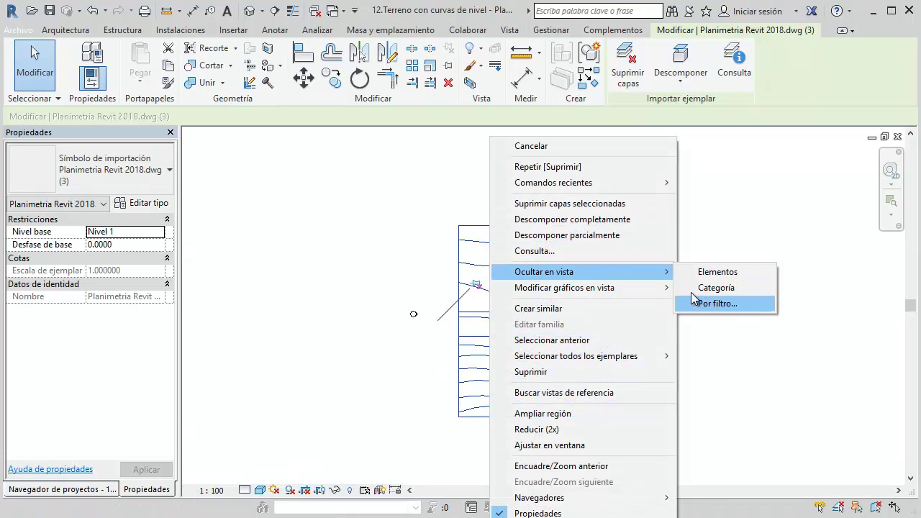
left_click(702, 288)
middle_click_drag(463, 206, 411, 237)
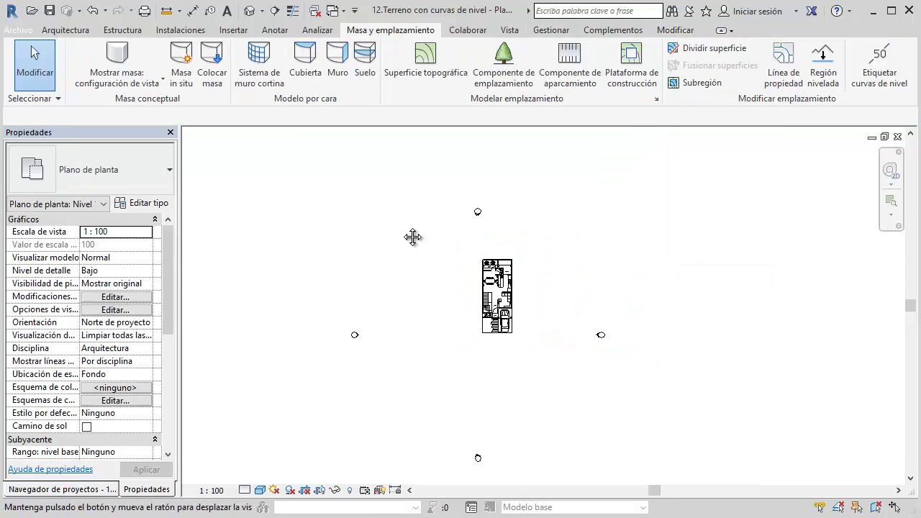
middle_click_drag(489, 257, 476, 196)
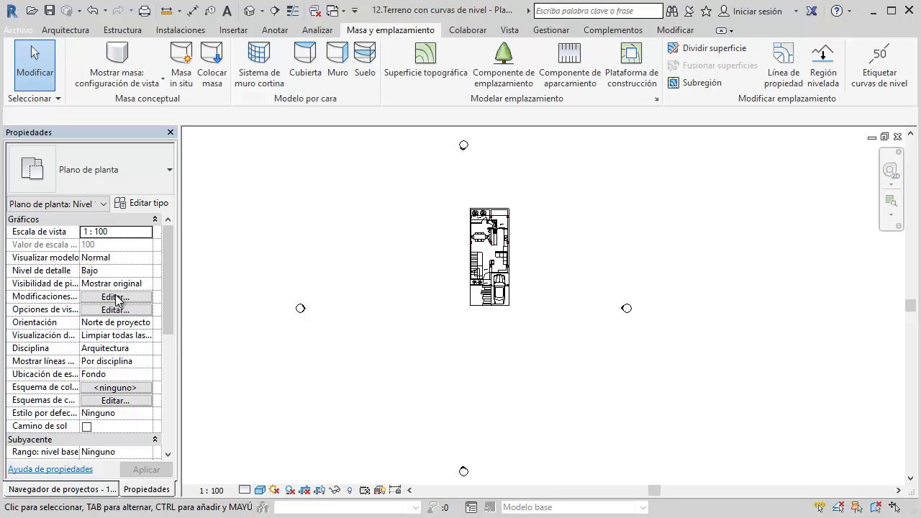
Step: Check Topografía in Nivel 1's visibility/graphics overrides and accept with Aceptar
left_click(115, 298)
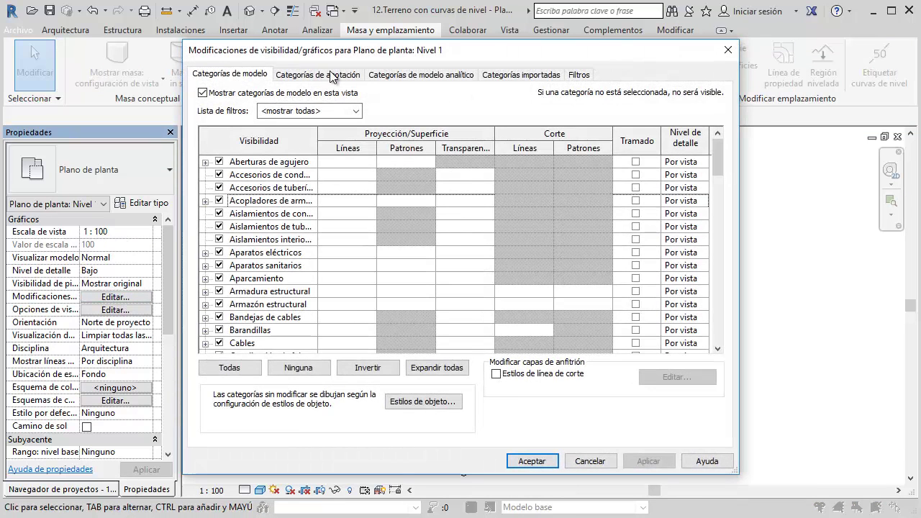
scroll(265, 194, "down", 3)
scroll(266, 195, "down", 3)
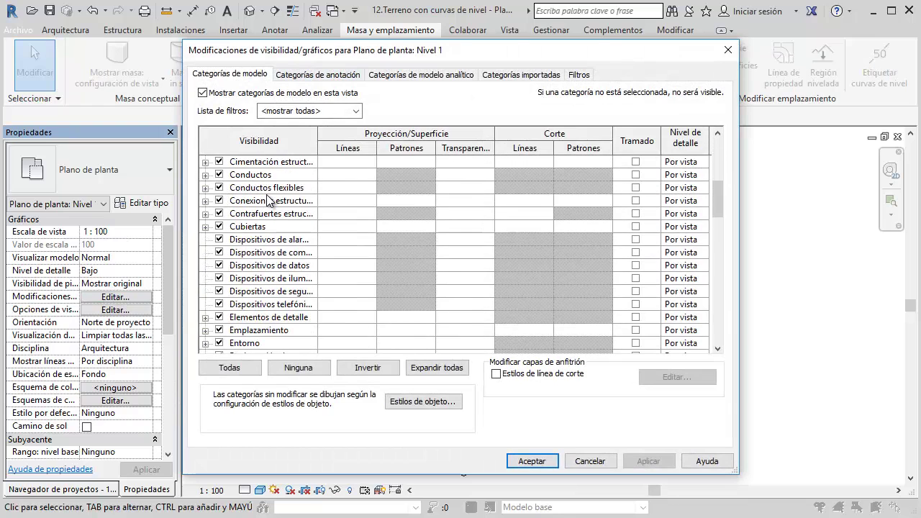
scroll(265, 194, "down", 3)
scroll(266, 195, "down", 3)
scroll(265, 194, "down", 2)
scroll(247, 211, "down", 3)
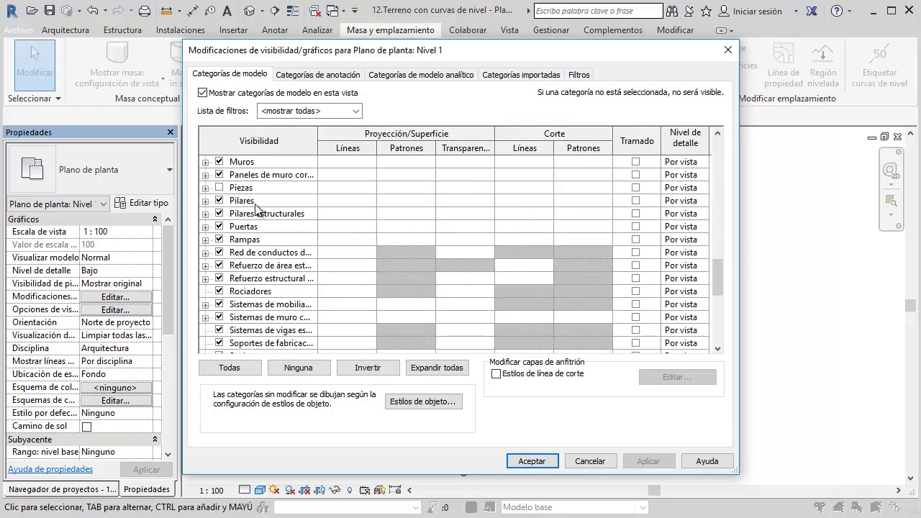
scroll(247, 216, "down", 1)
scroll(248, 232, "down", 1)
left_click(220, 304)
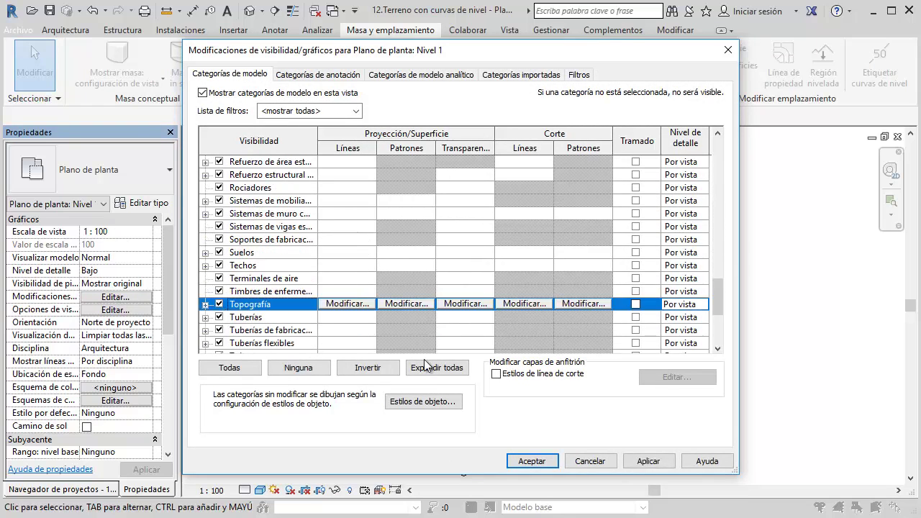
left_click(532, 462)
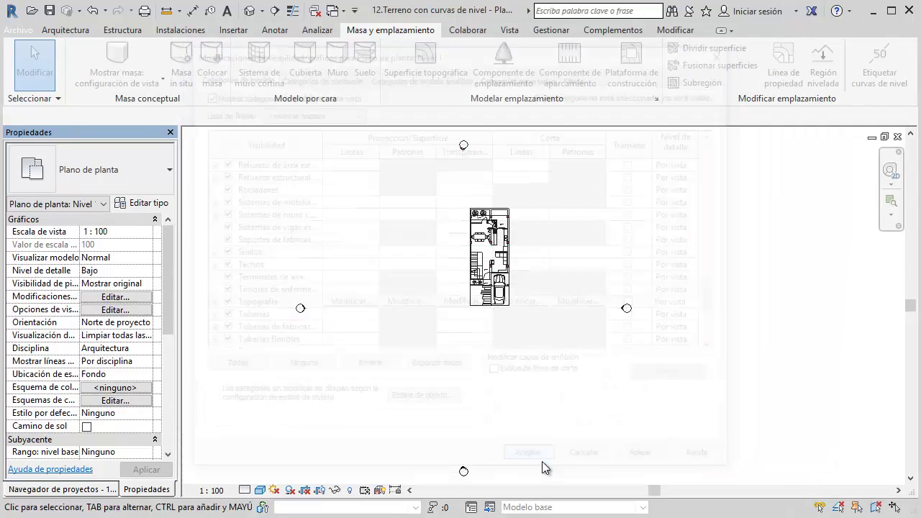
Step: Zoom and pan around the Nivel 1 plan to inspect the terrain's edges
mouse_move(518, 237)
middle_mouse_down()
mouse_move(499, 220)
mouse_move(510, 261)
mouse_move(491, 259)
mouse_move(460, 229)
middle_mouse_up()
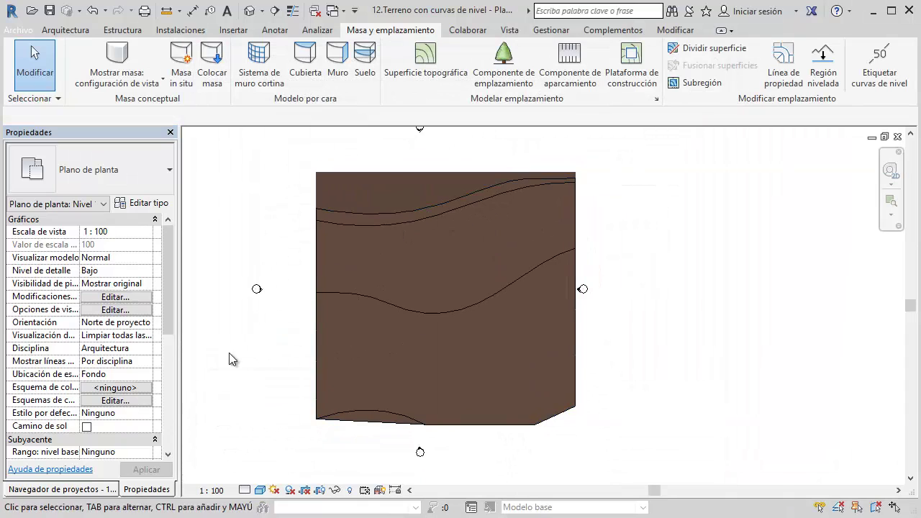
left_click(99, 492)
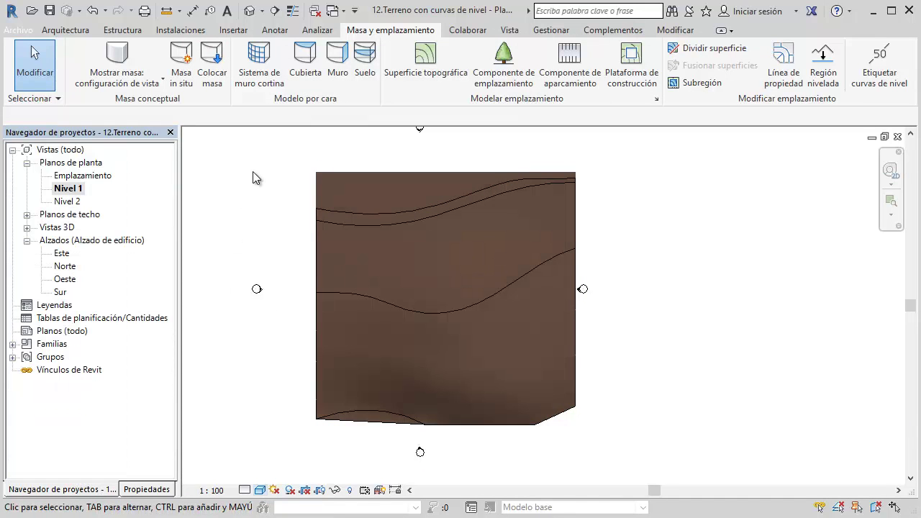
scroll(319, 186, "up", 3)
scroll(335, 187, "up", 2)
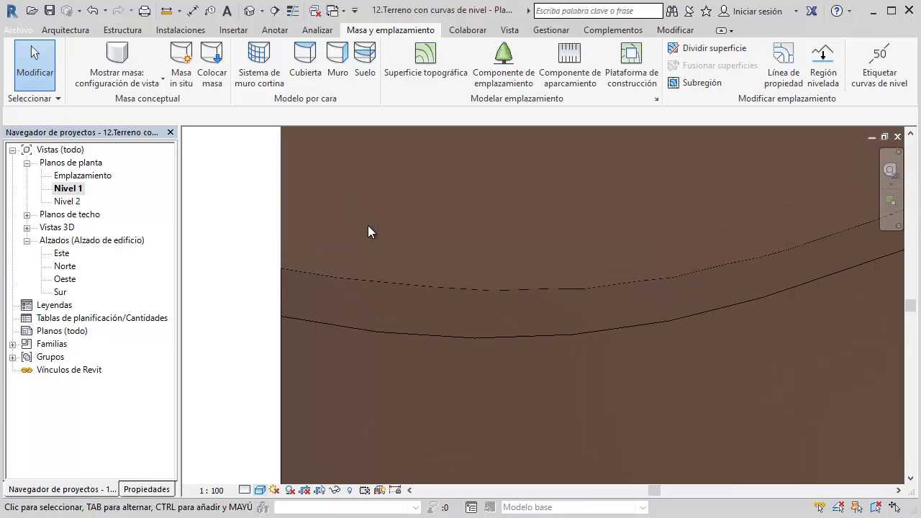
scroll(367, 225, "up", 1)
middle_click_drag(401, 247, 309, 213)
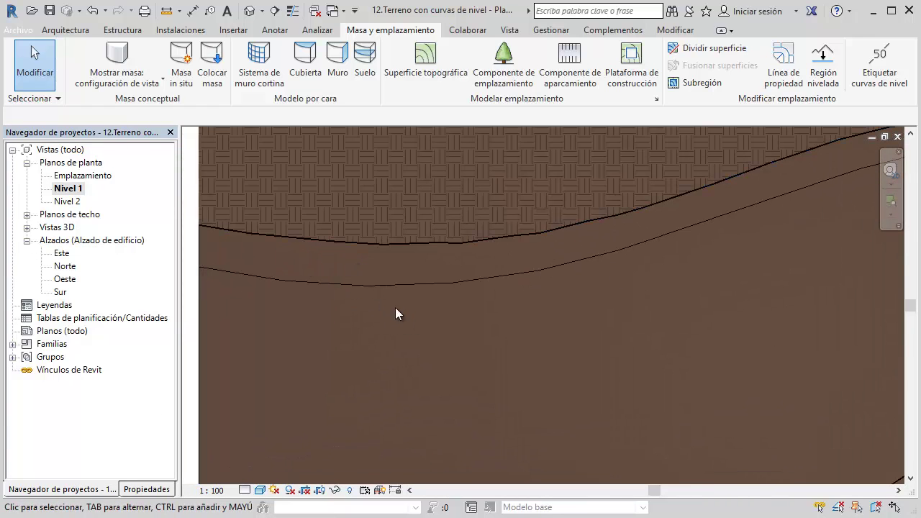
middle_click_drag(353, 266, 335, 292)
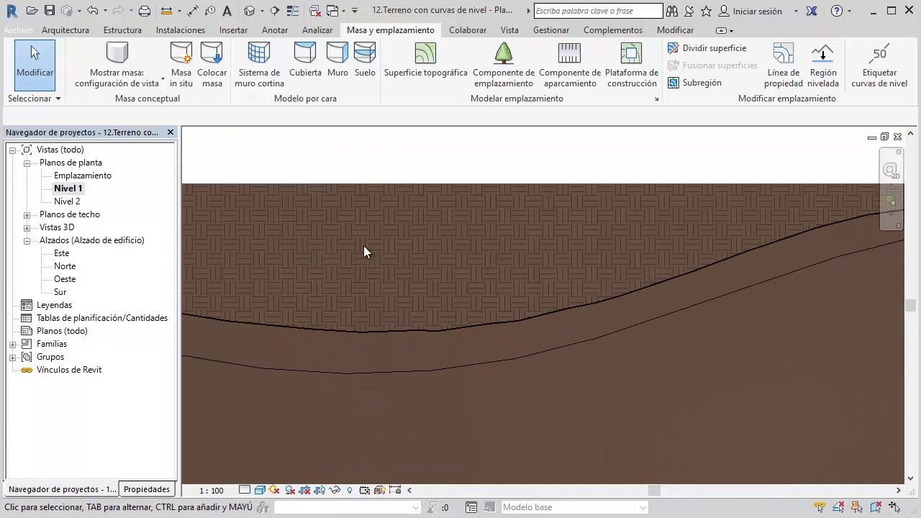
middle_click_drag(603, 220, 612, 230)
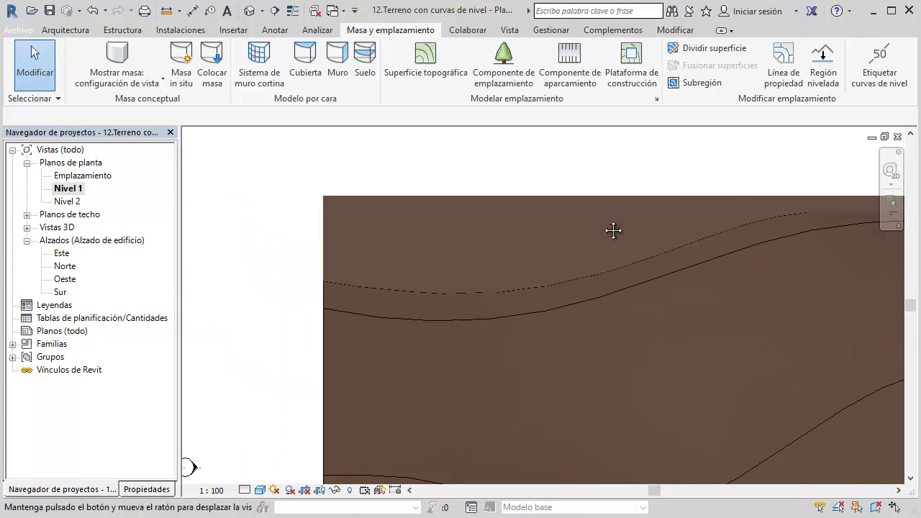
scroll(478, 209, "down", 2)
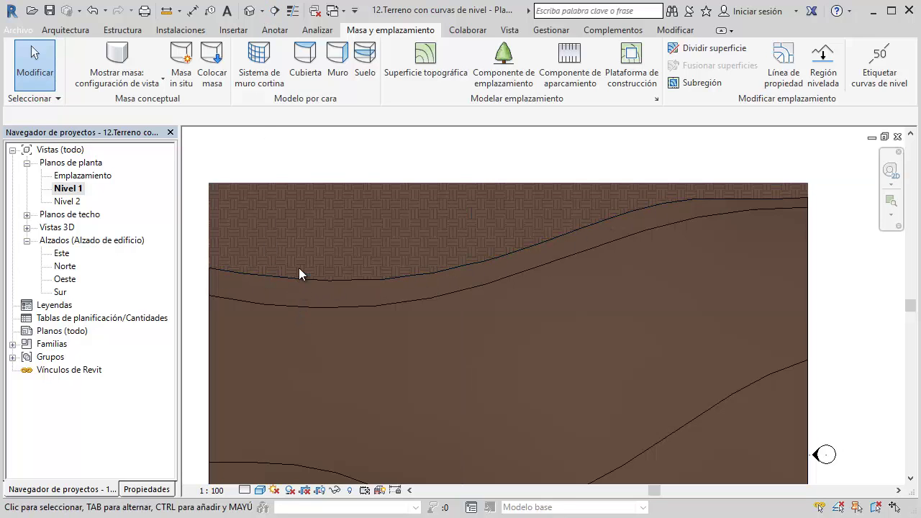
Step: Review the Nivel 1 Rango de vista settings and accept them
left_click(124, 490)
scroll(106, 355, "down", 4)
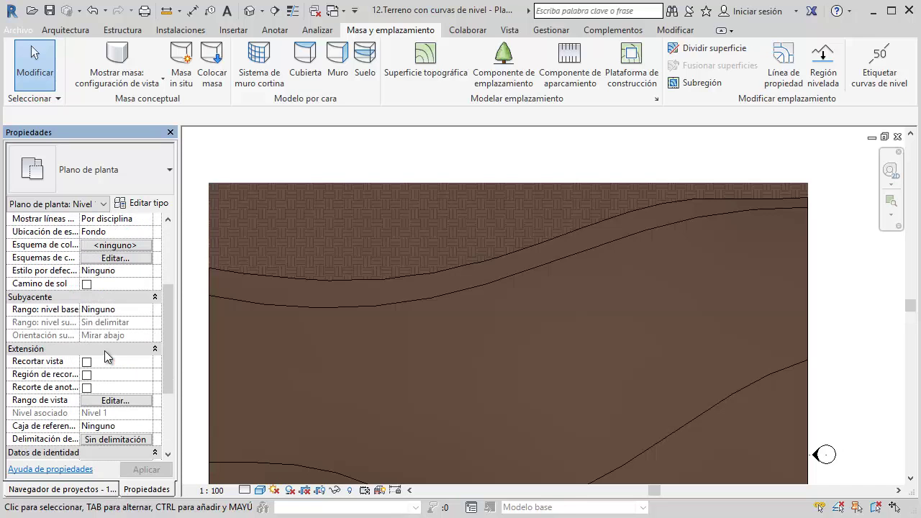
left_click(115, 400)
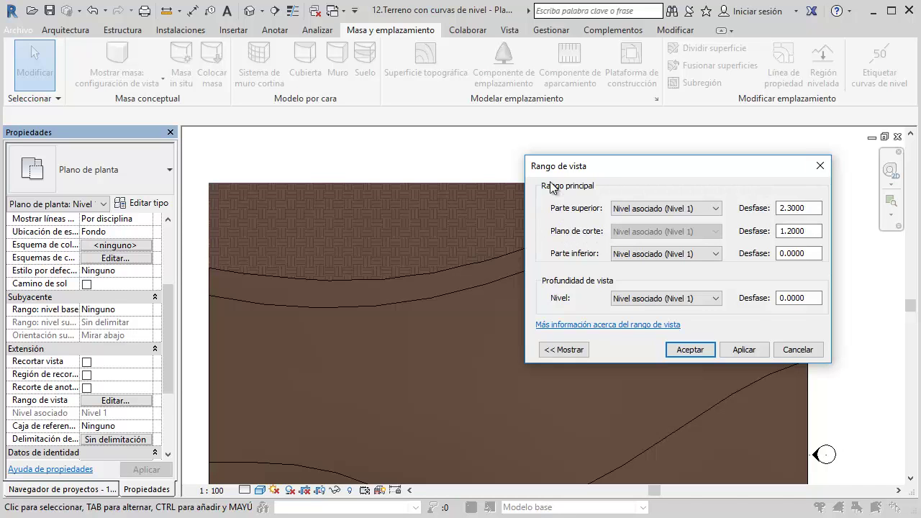
left_click(820, 165)
scroll(550, 154, "down", 2)
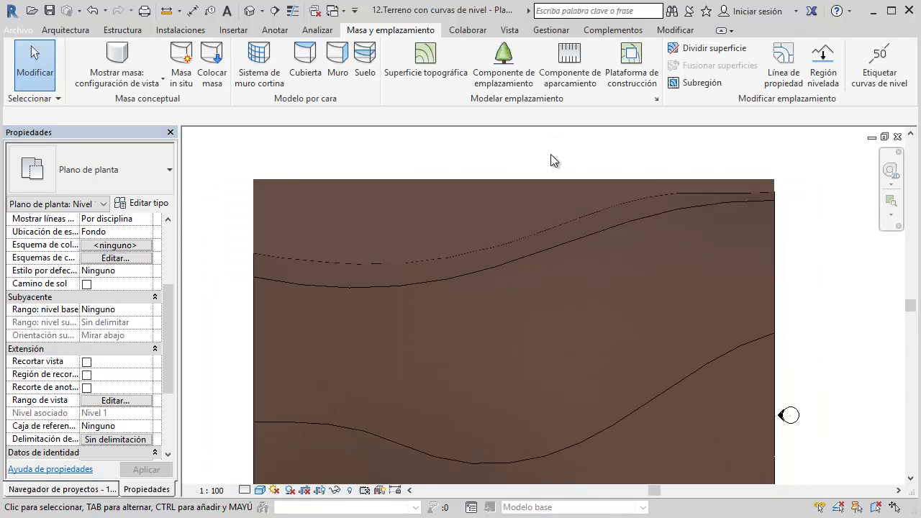
left_click(250, 10)
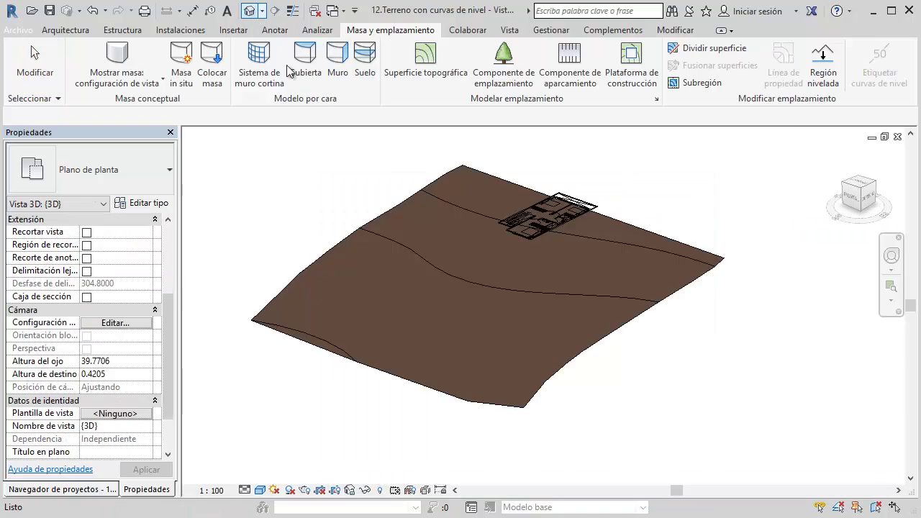
middle_click_drag(612, 216, 624, 193)
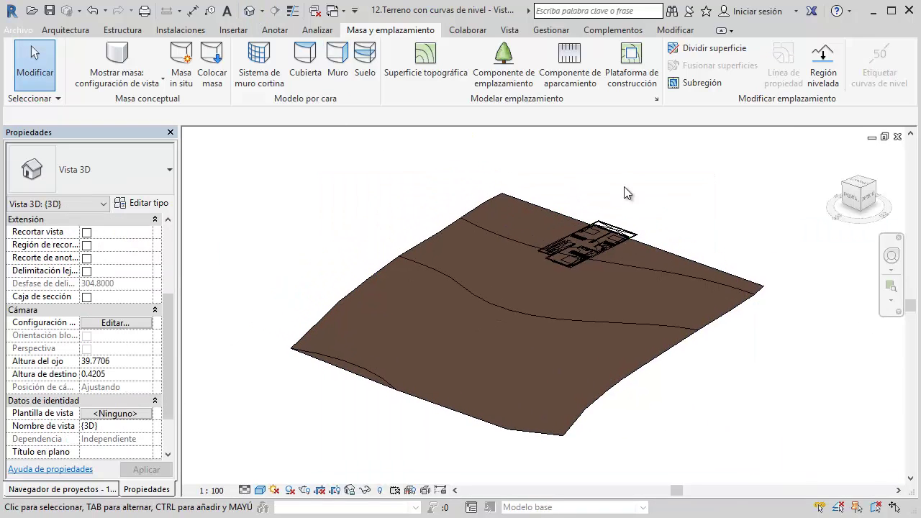